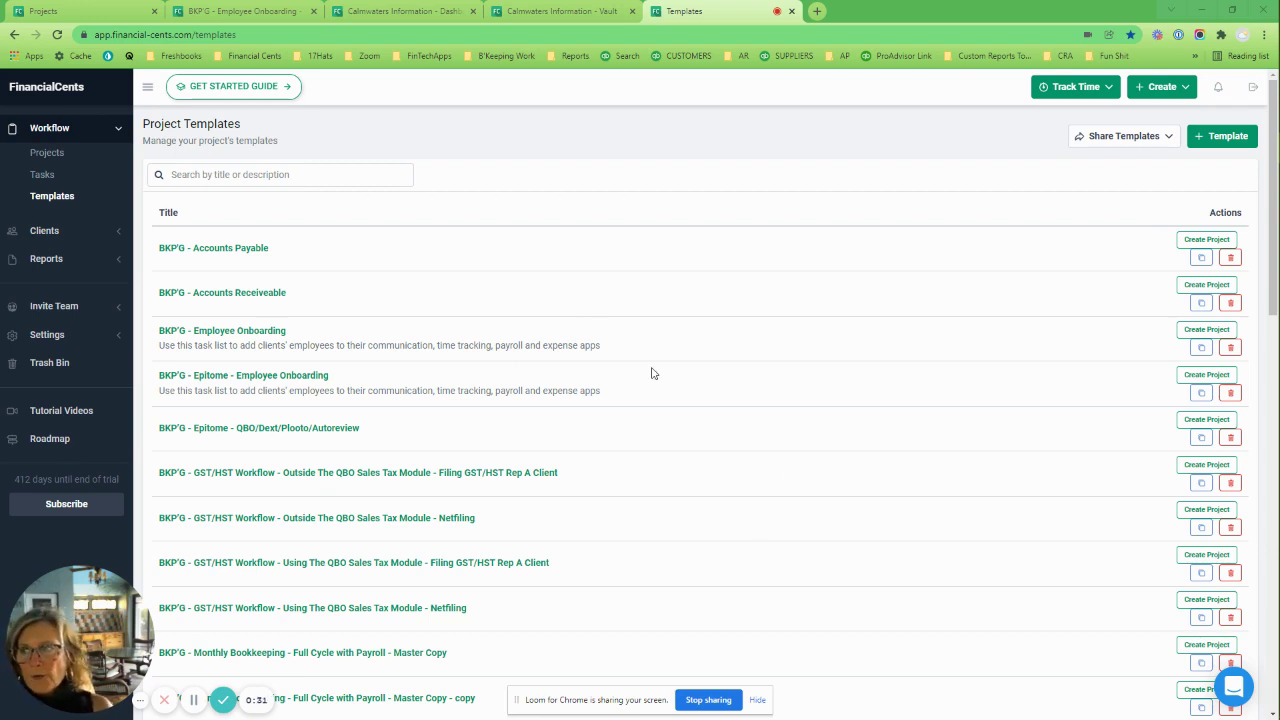
- Search the project templates by the template author's first name
click(222, 174)
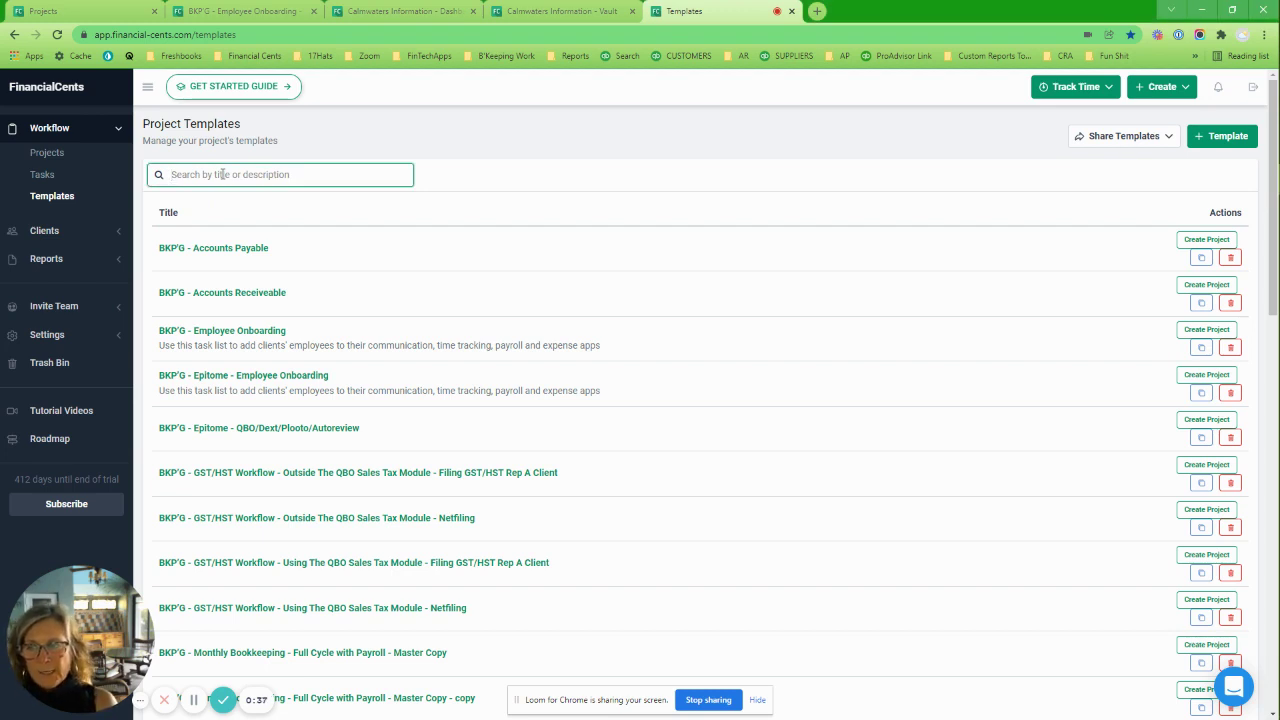
text(kell)
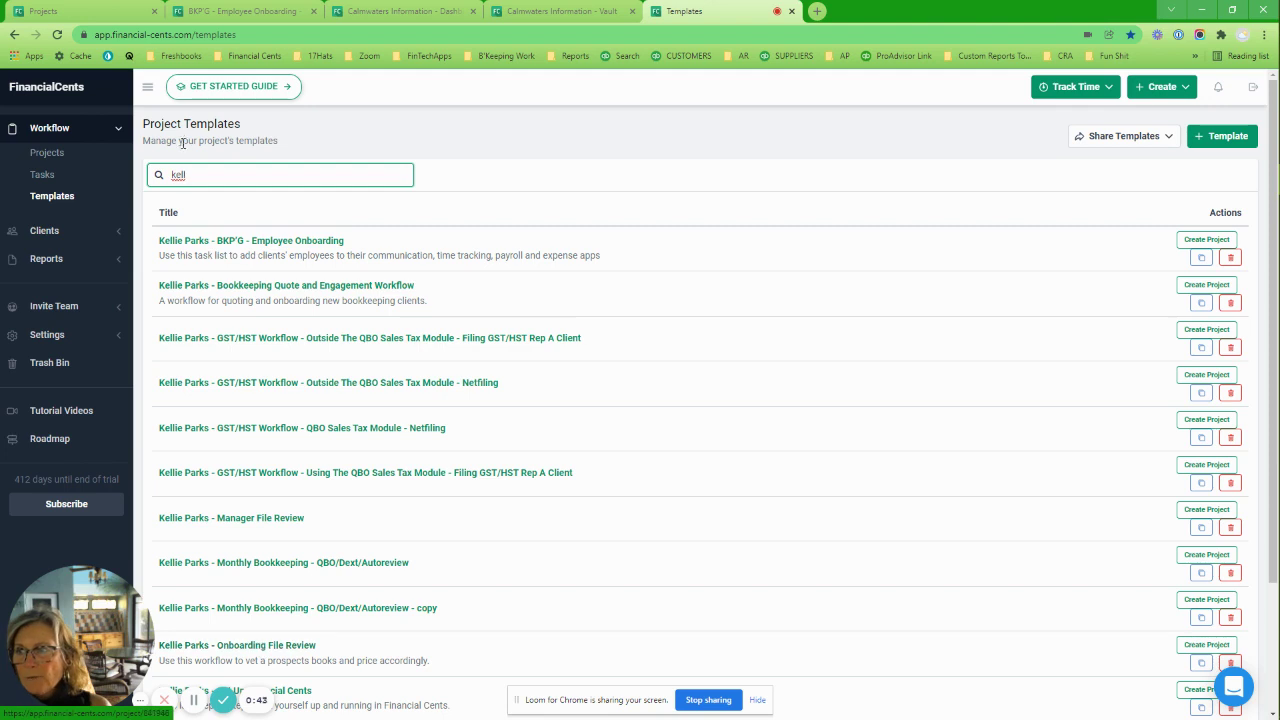
drag(200, 174, 173, 175)
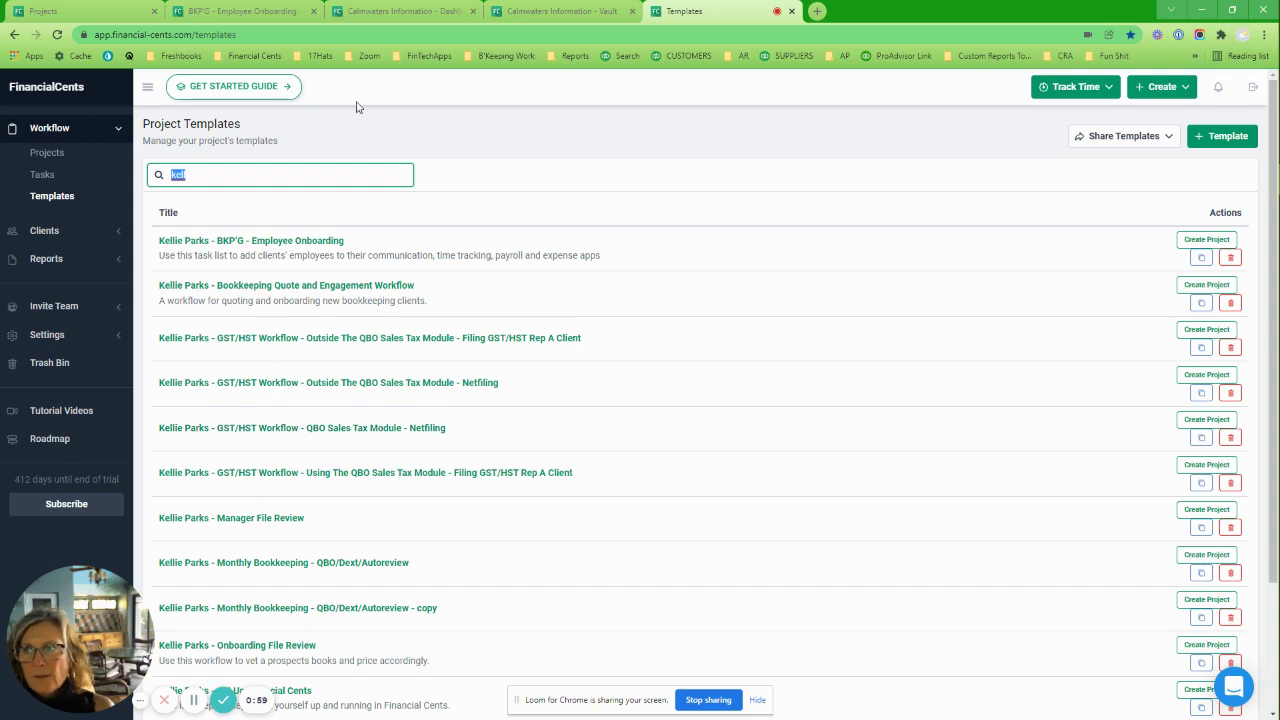
- Show the bookmarked Financial Cents pages, including the client pages in the nested Clients folder
click(258, 57)
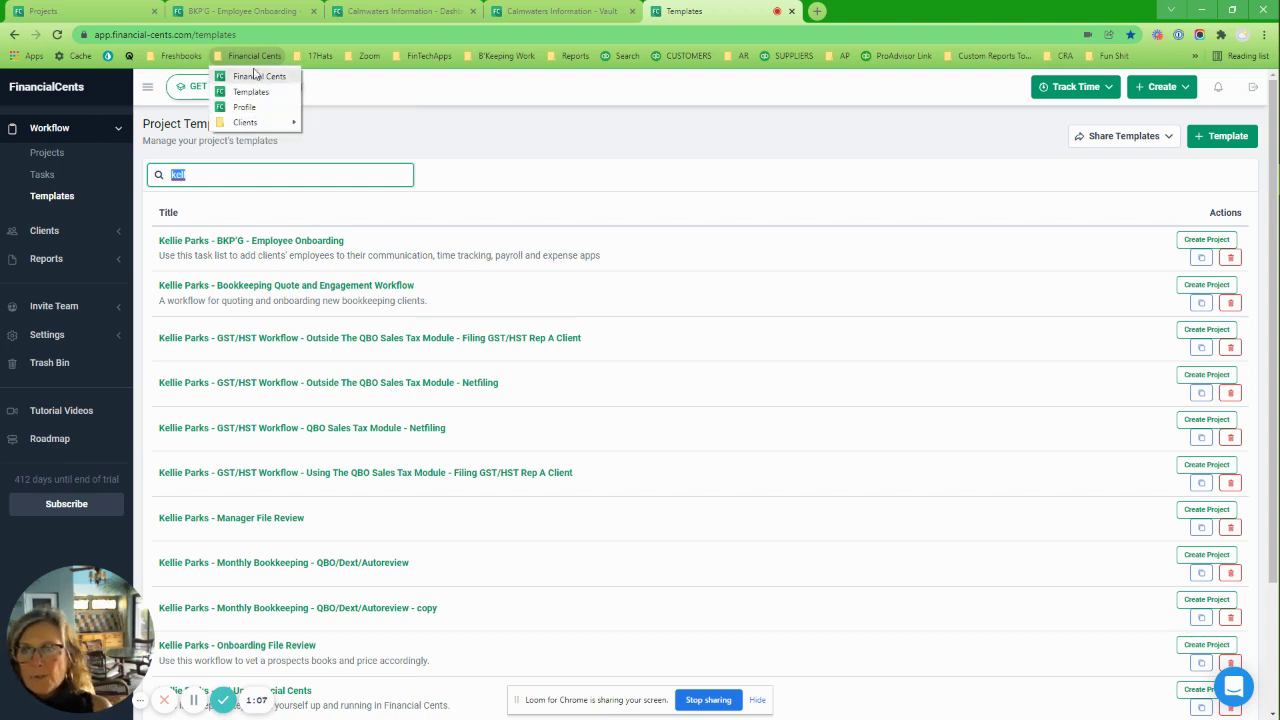
click(210, 62)
mouse_move(244, 65)
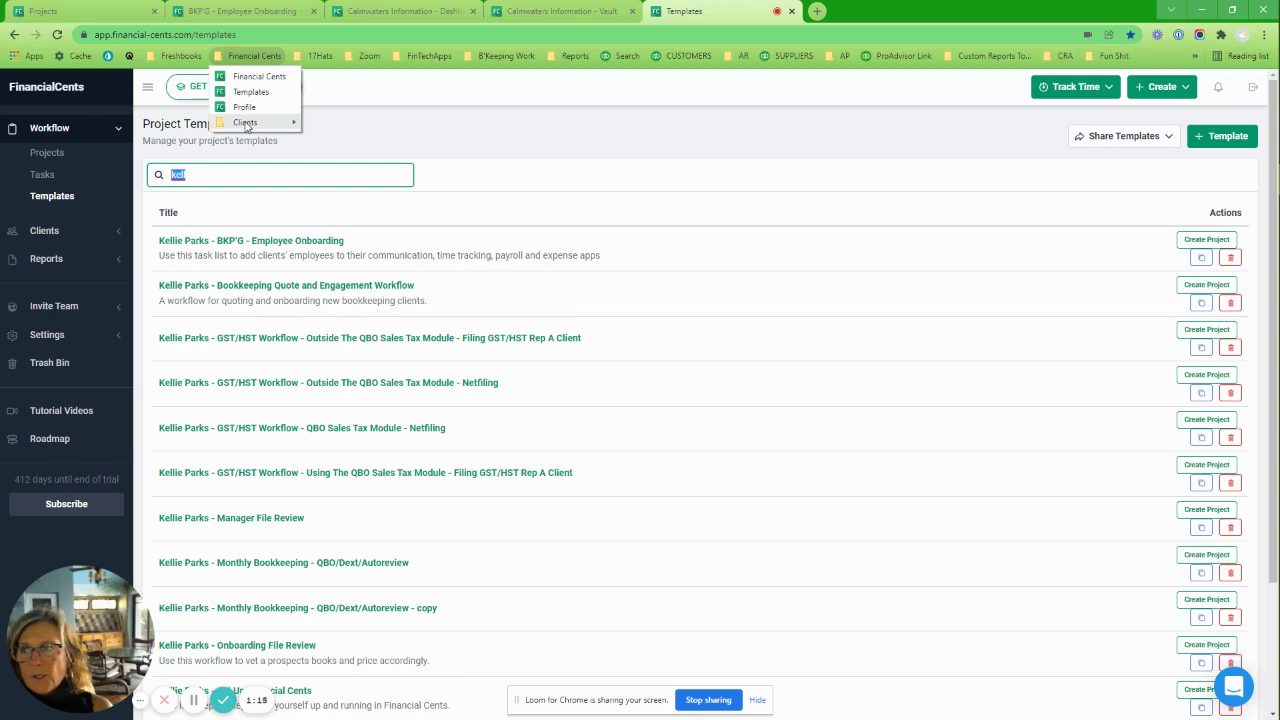
mouse_move(246, 124)
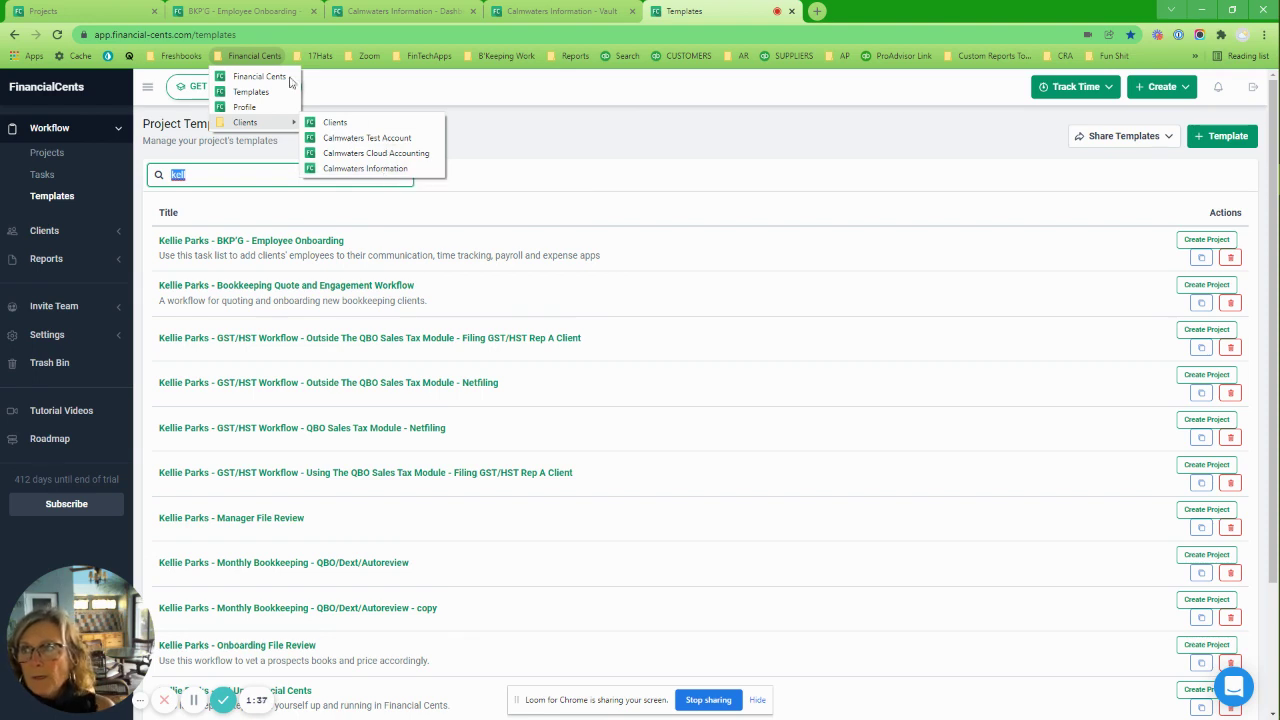
- Switch to the open Projects page and review which saved workflow view is marked as default in Manage Views
click(100, 12)
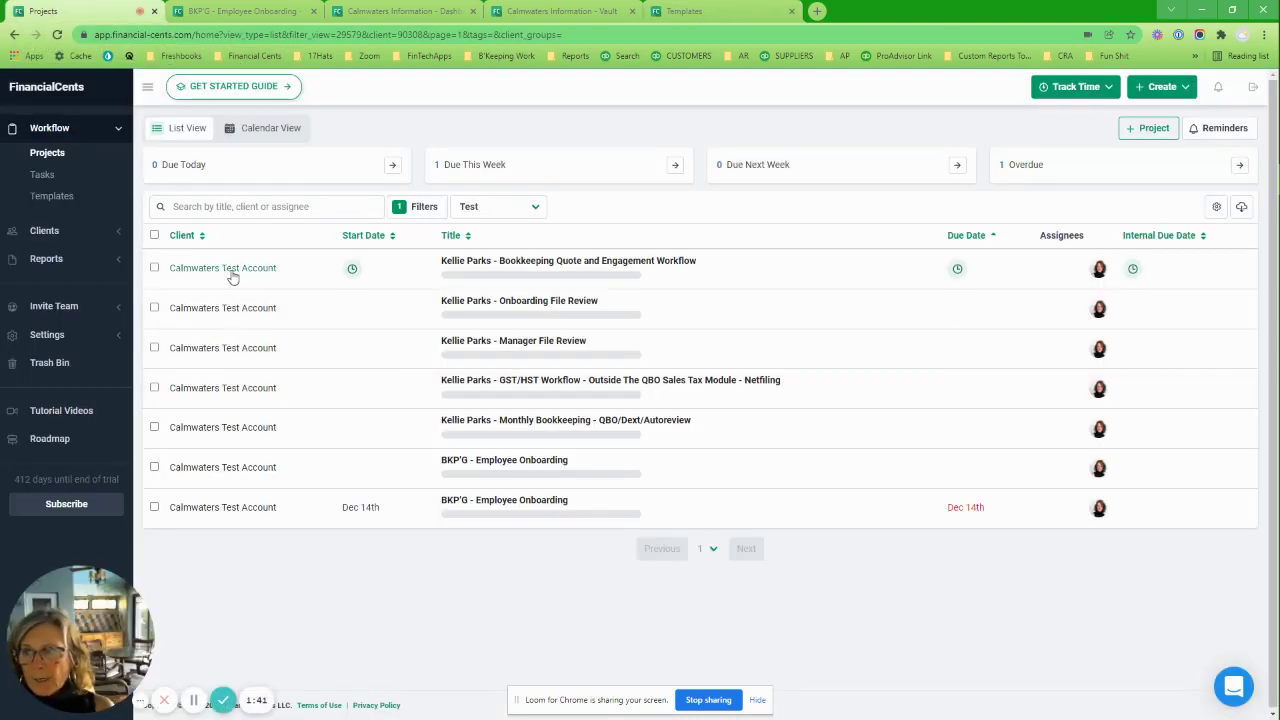
click(493, 210)
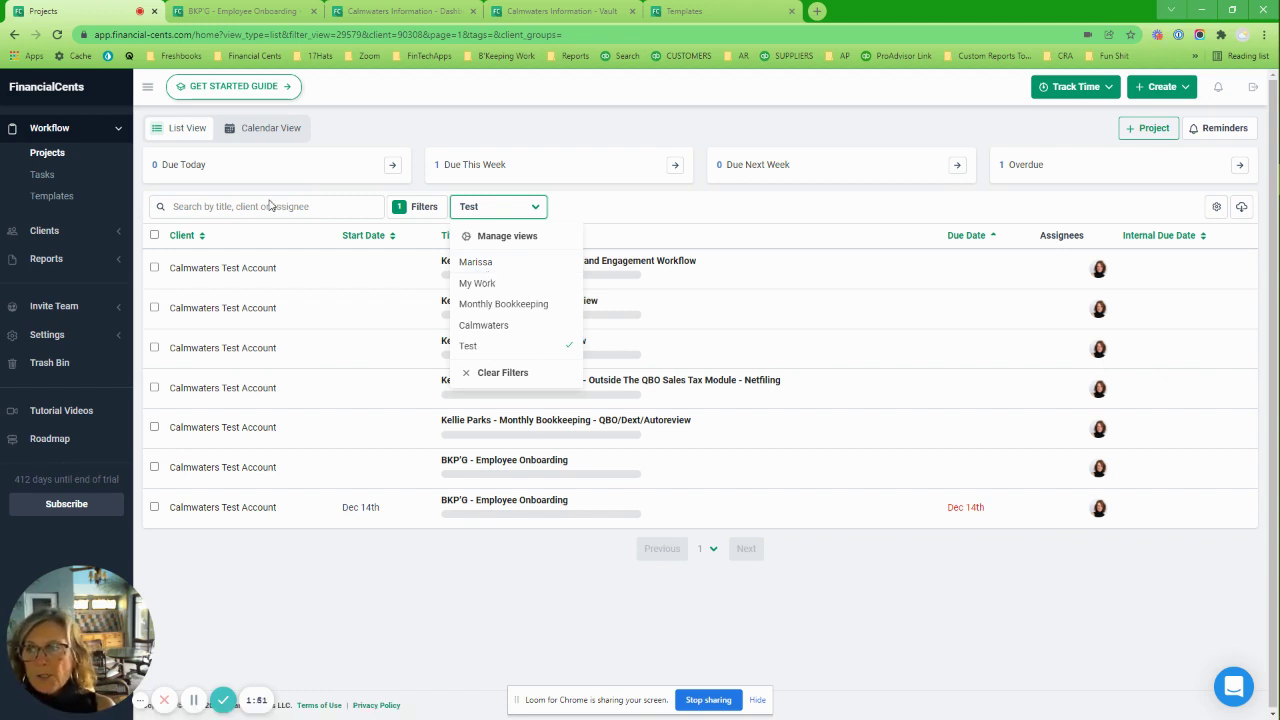
click(497, 237)
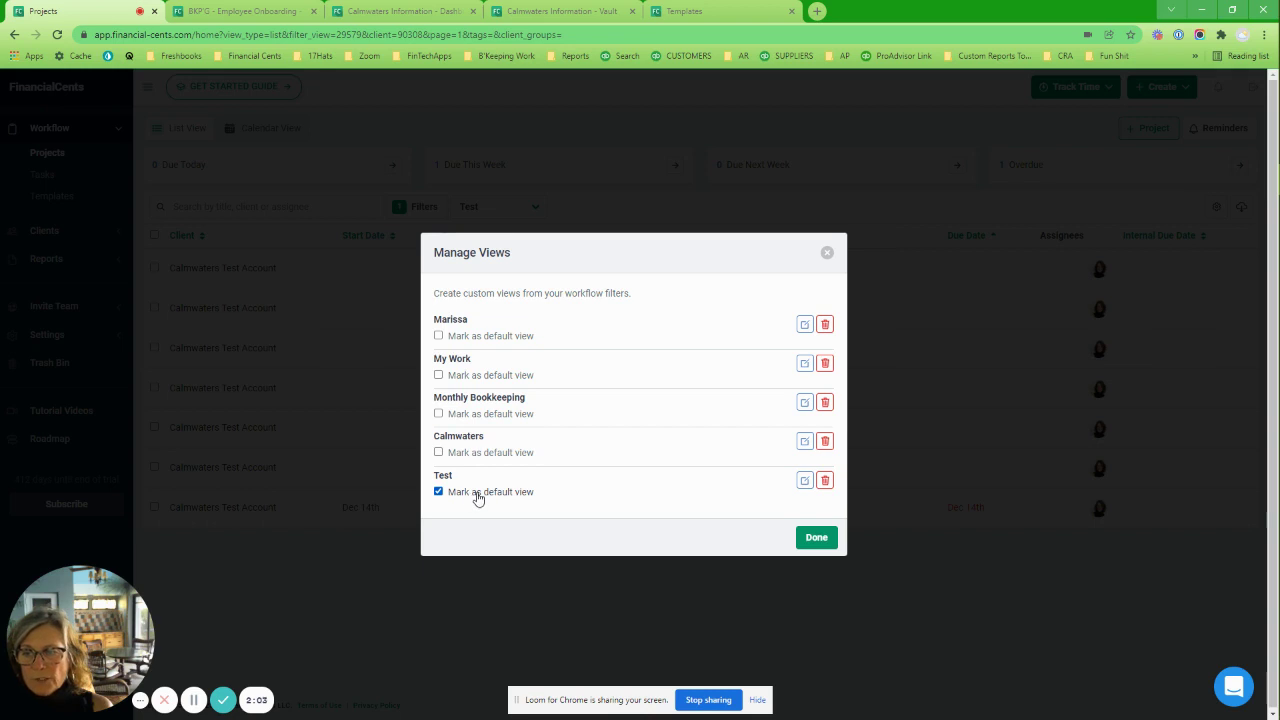
click(816, 538)
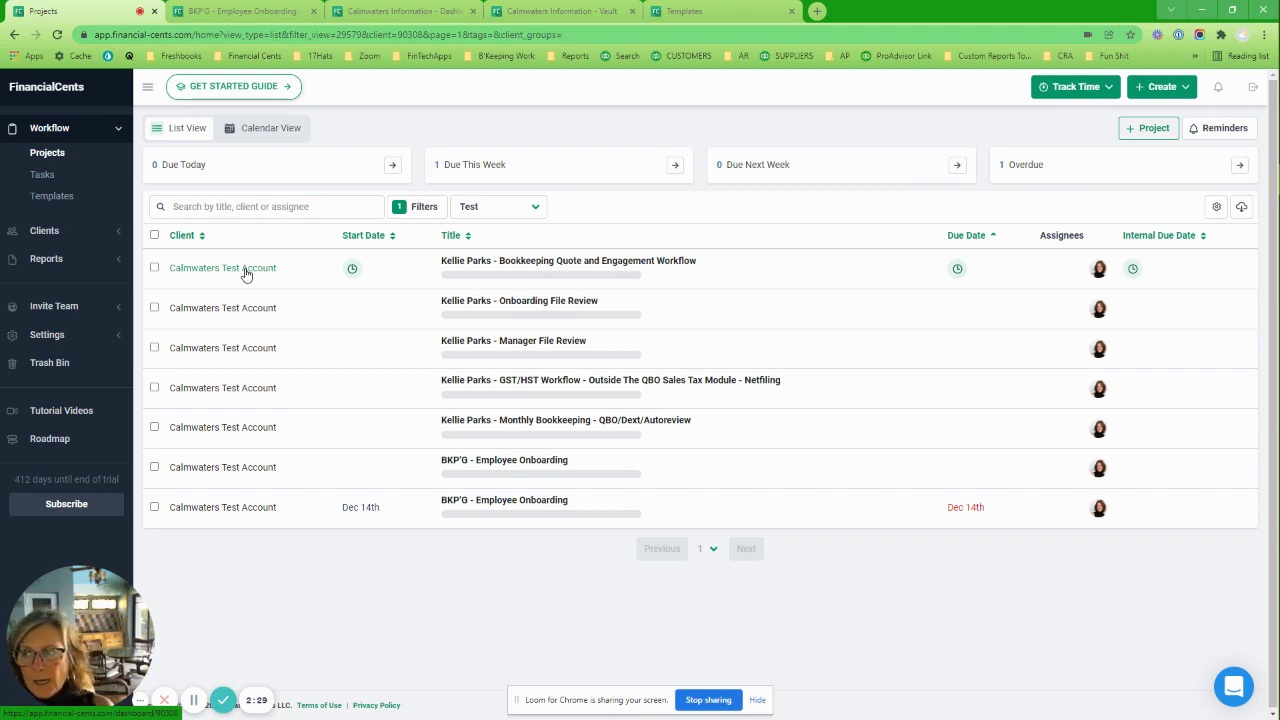
- Review the profile, billing and e-mail notification settings, and check the in-app notifications
click(55, 341)
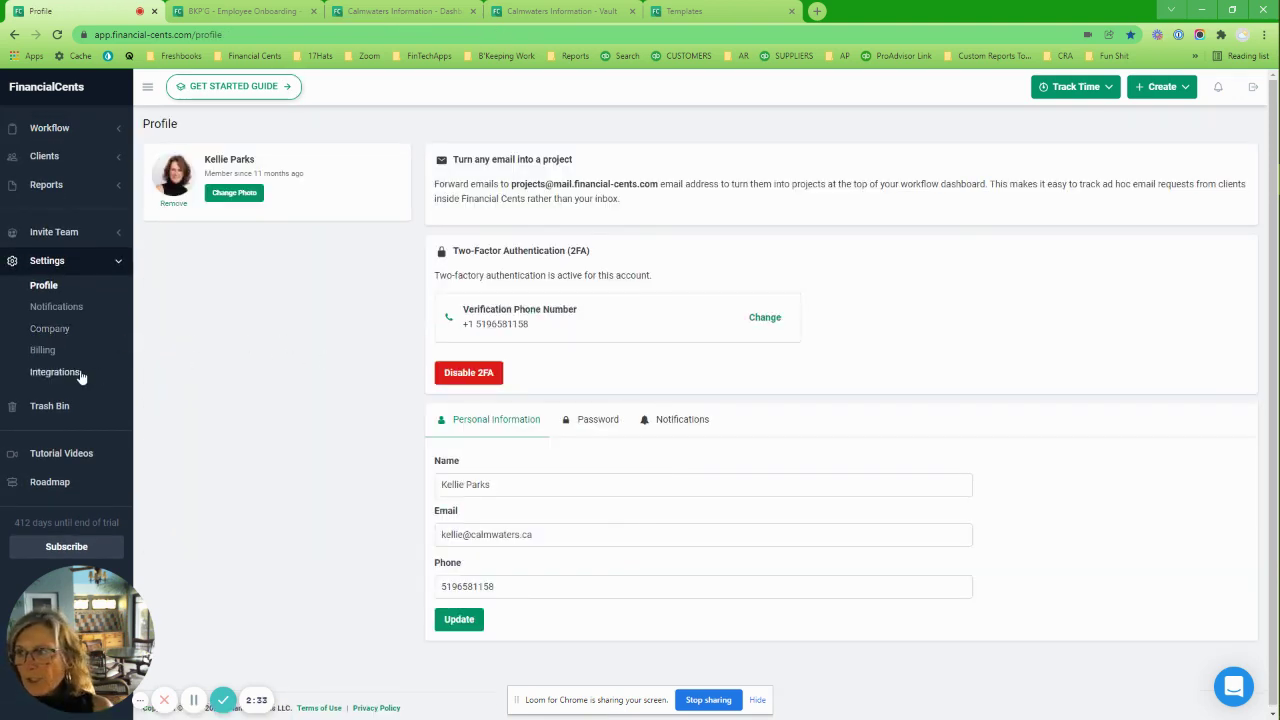
click(46, 352)
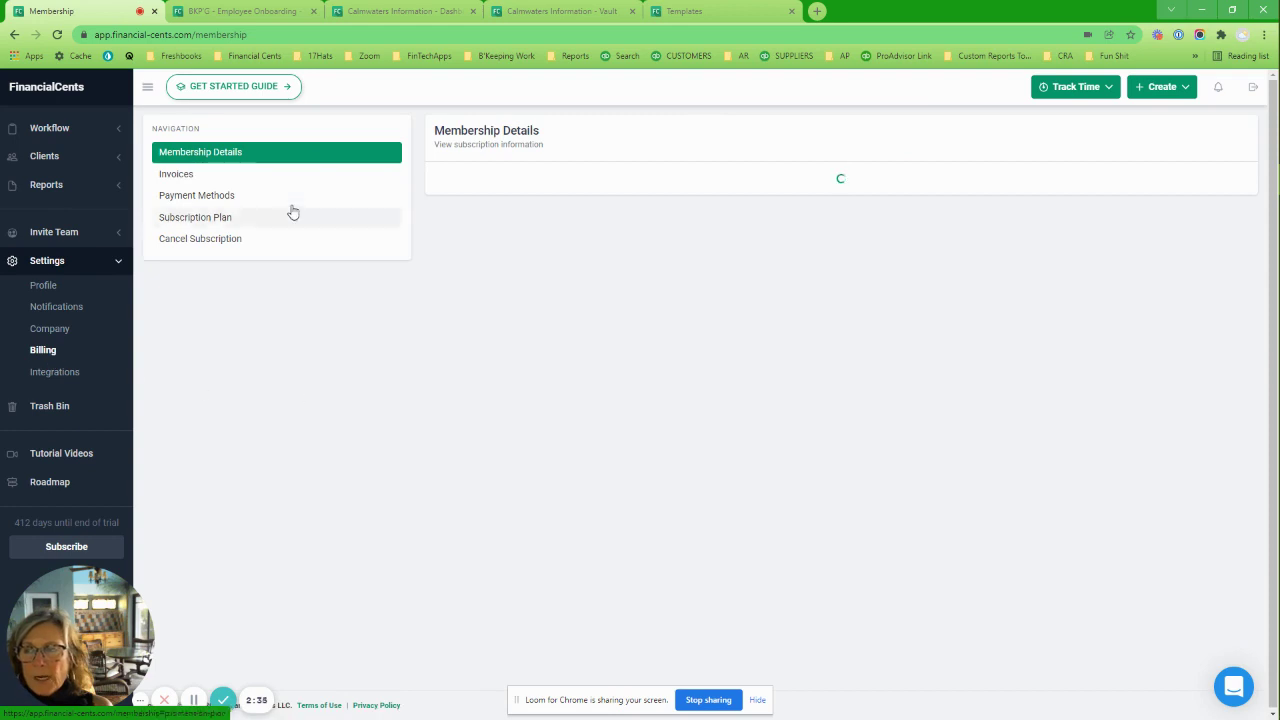
click(64, 309)
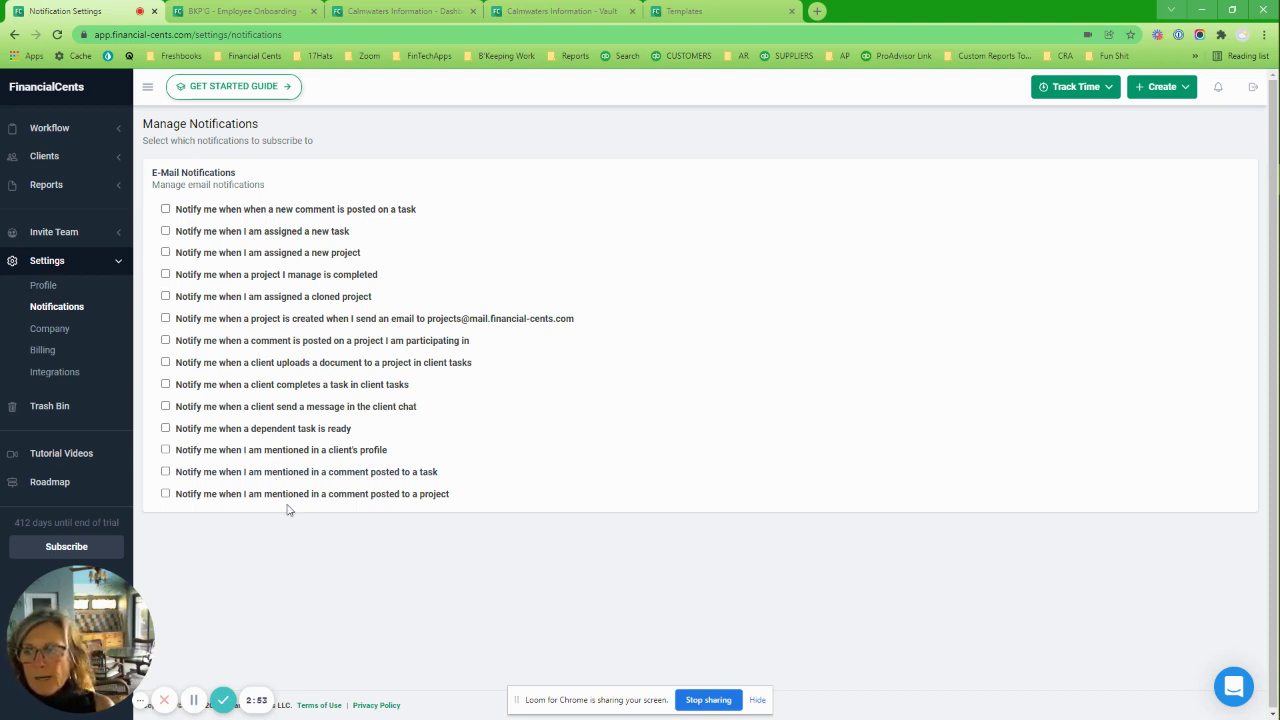
click(1219, 90)
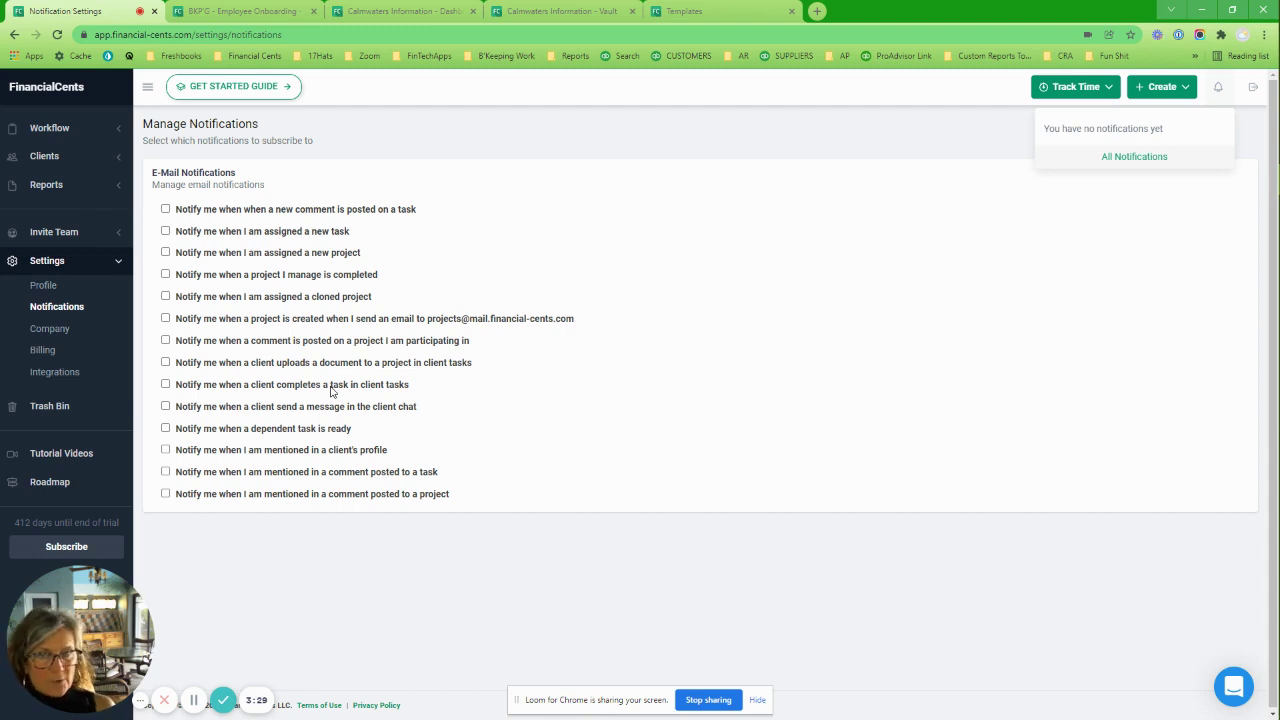
- Switch to the open Calmwaters Information client page and review its activity feed and notes
click(415, 11)
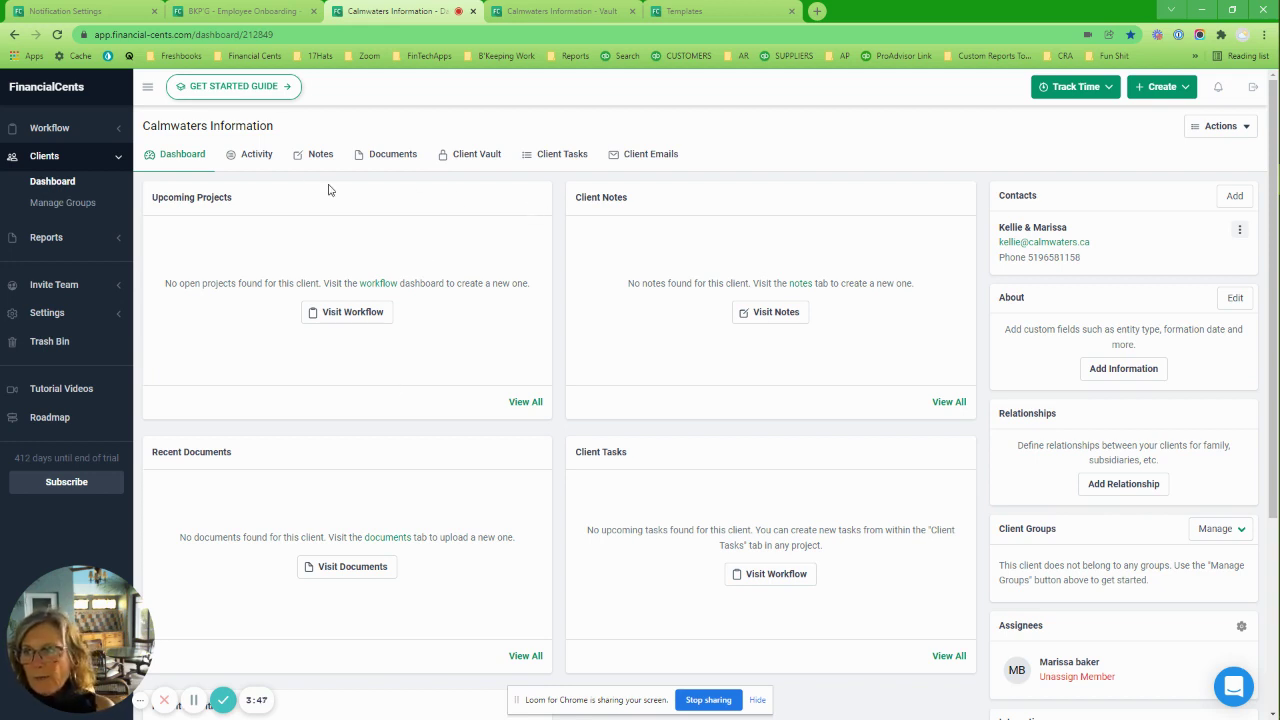
click(258, 156)
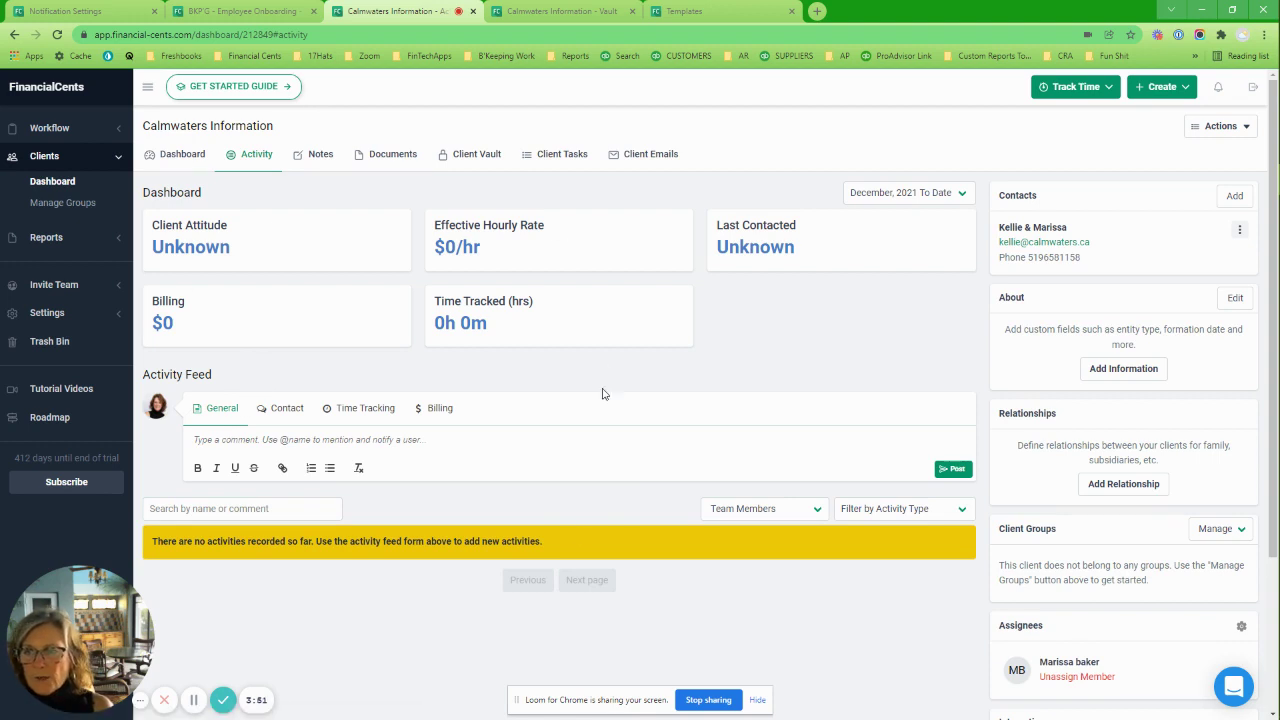
scroll(549, 555, down, 2)
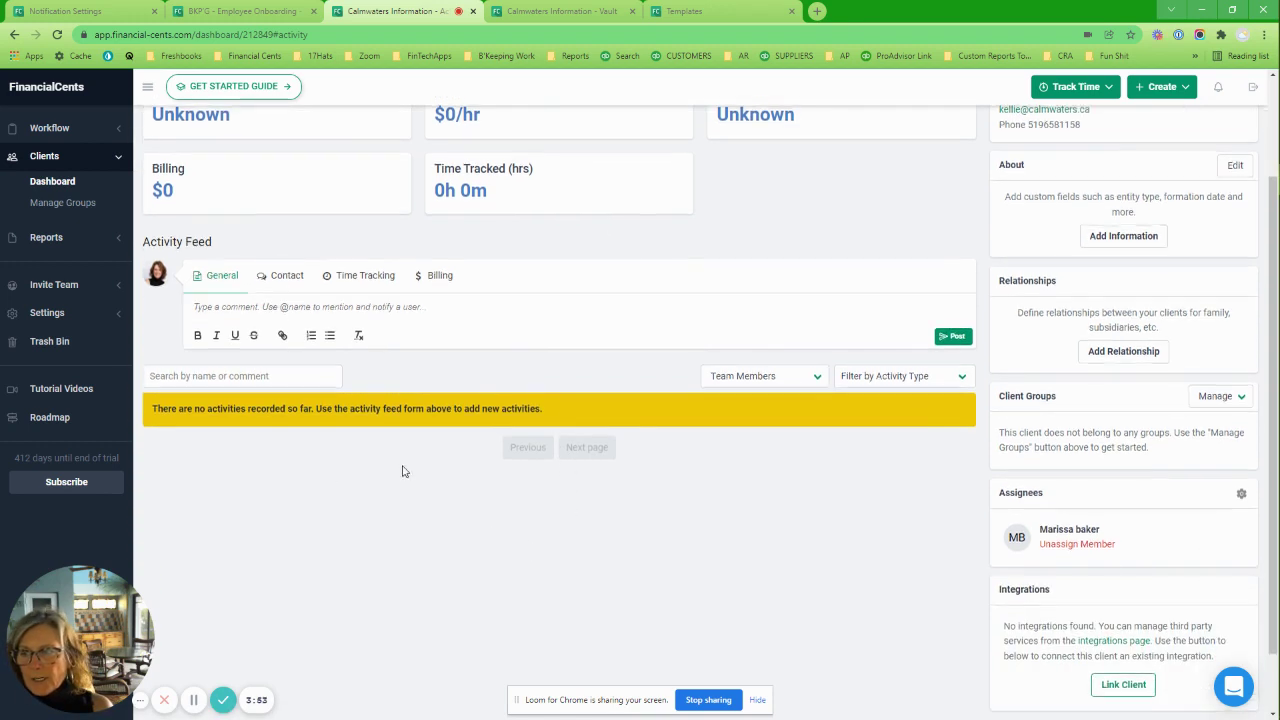
scroll(404, 468, up, 2)
click(320, 158)
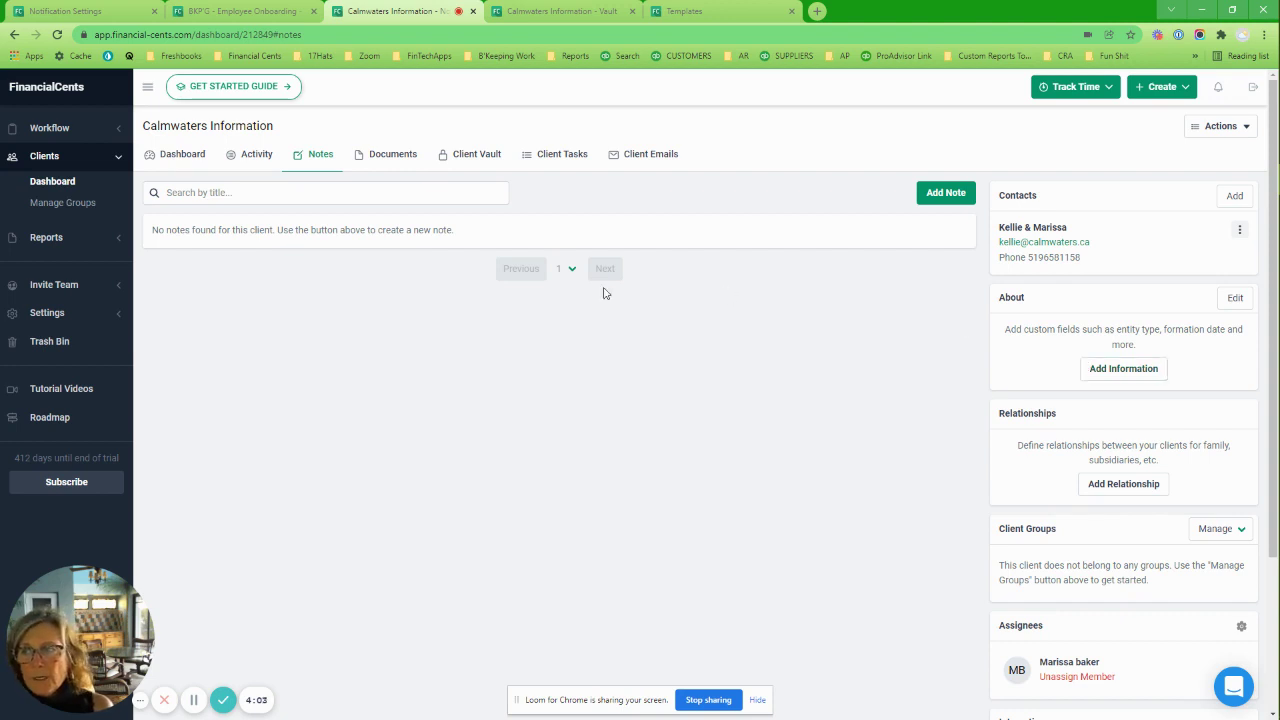
- Open the bookmarked Calmwaters Information dashboard, and replace it with the bookmarked Calmwaters Test Account dashboard
click(254, 56)
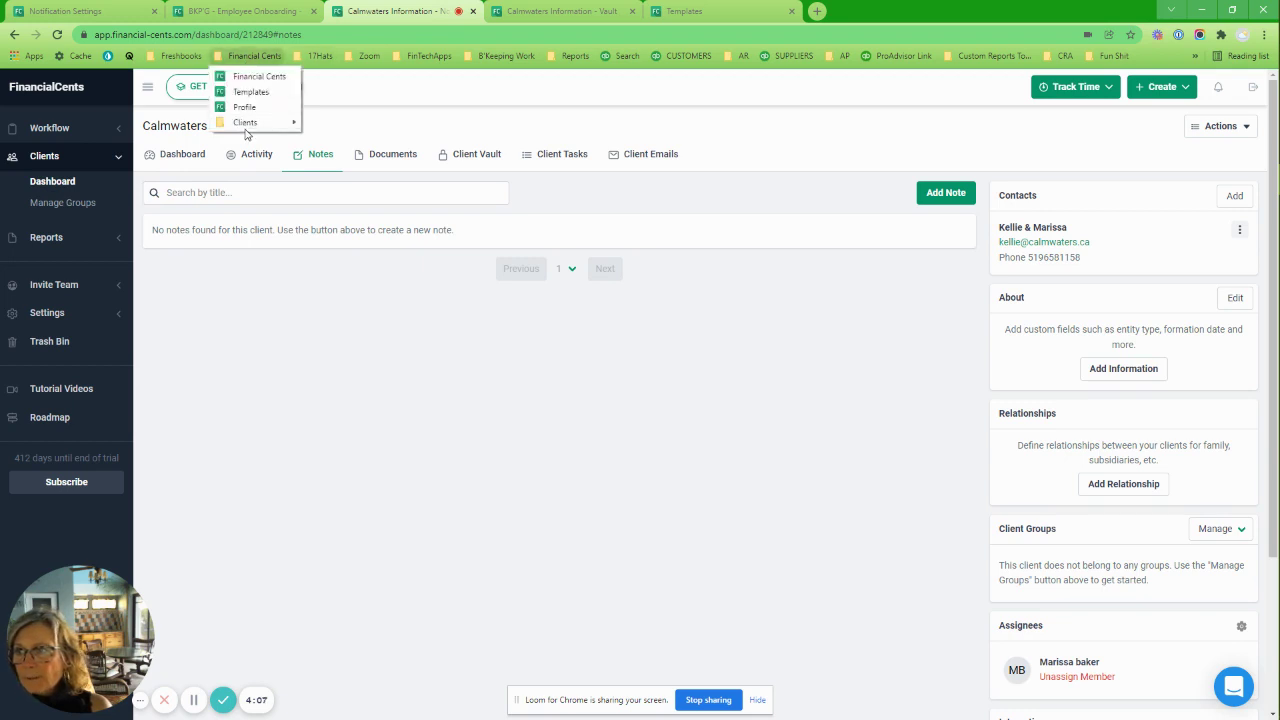
mouse_move(246, 122)
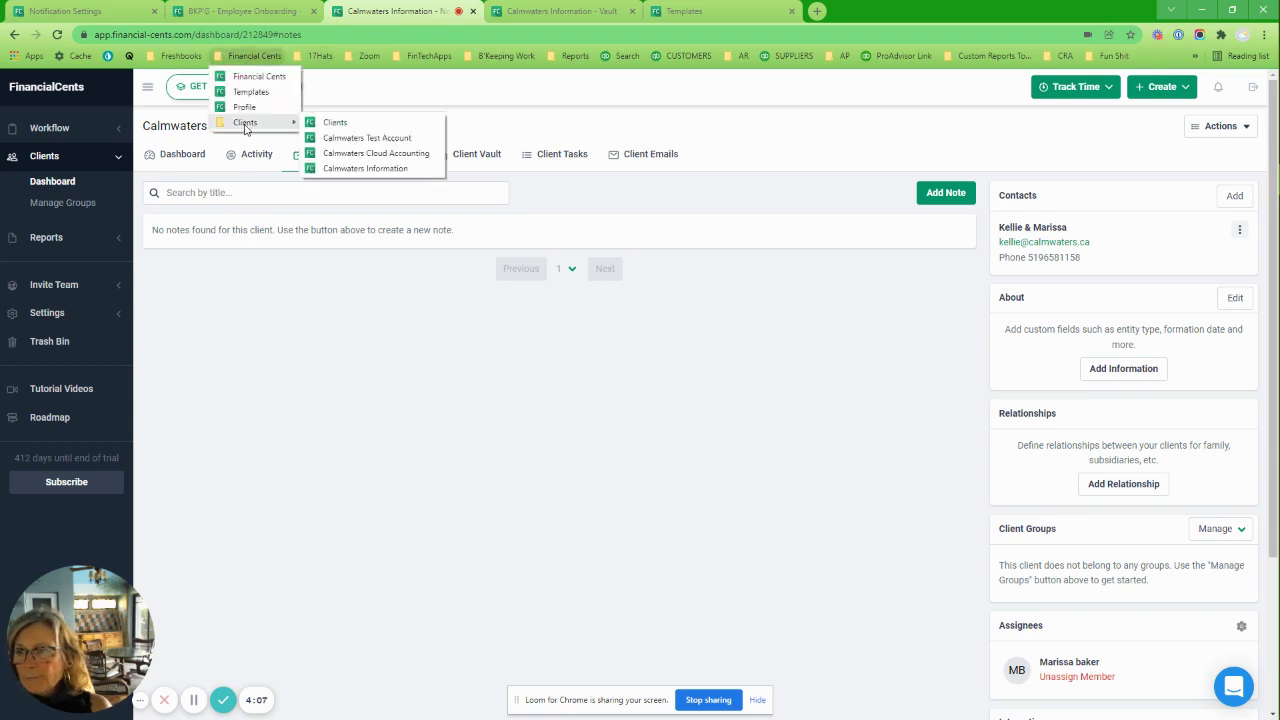
click(366, 170)
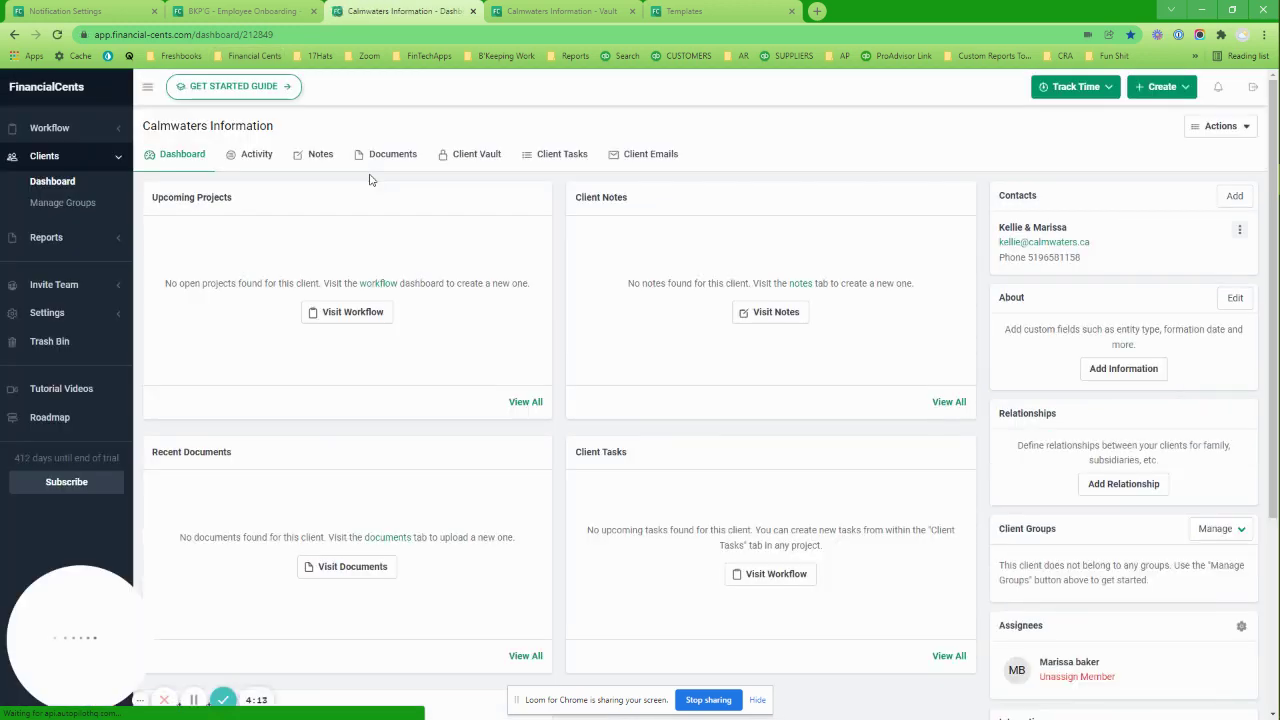
click(264, 57)
mouse_move(250, 122)
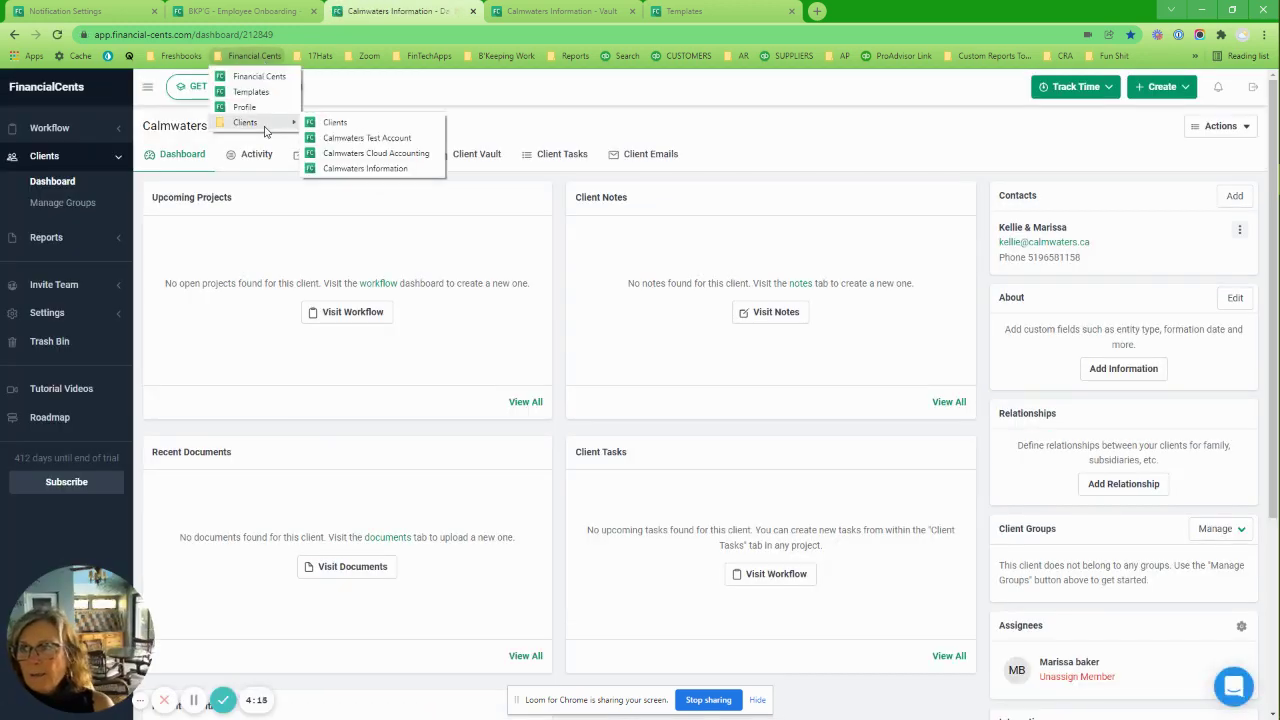
click(353, 139)
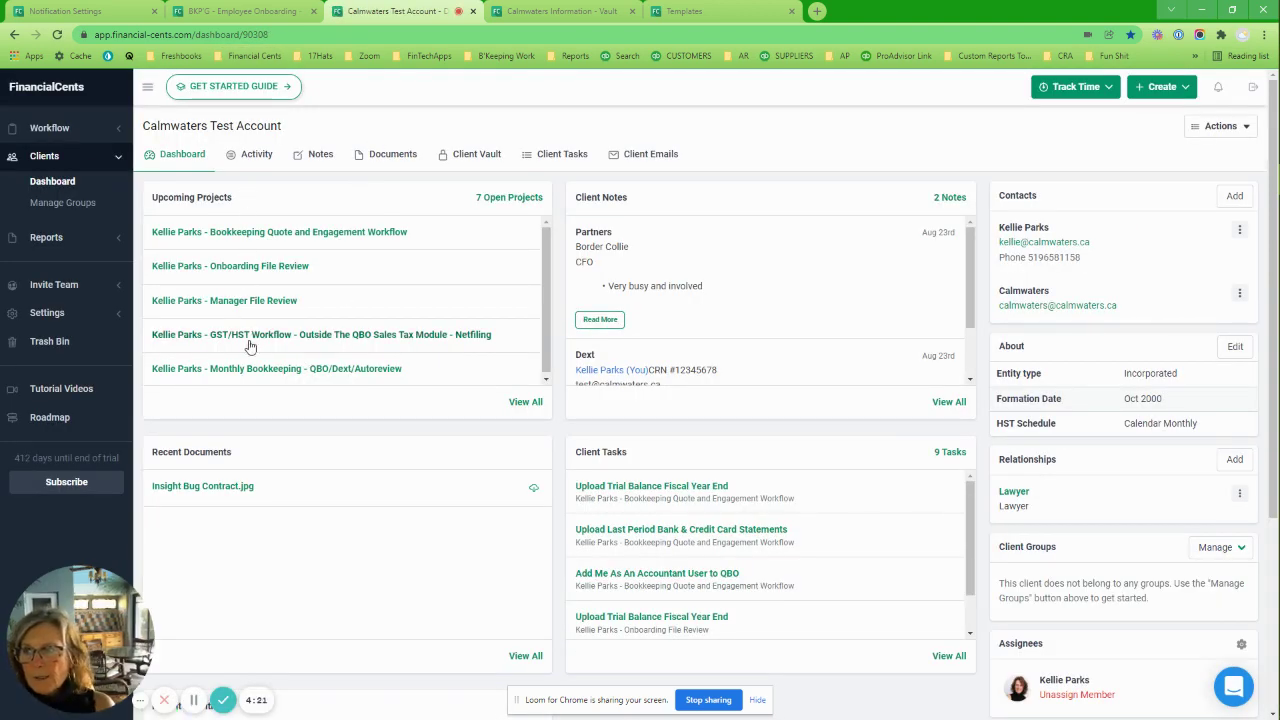
- Review the activity feed and the notes of the Calmwaters Test Account client
click(252, 161)
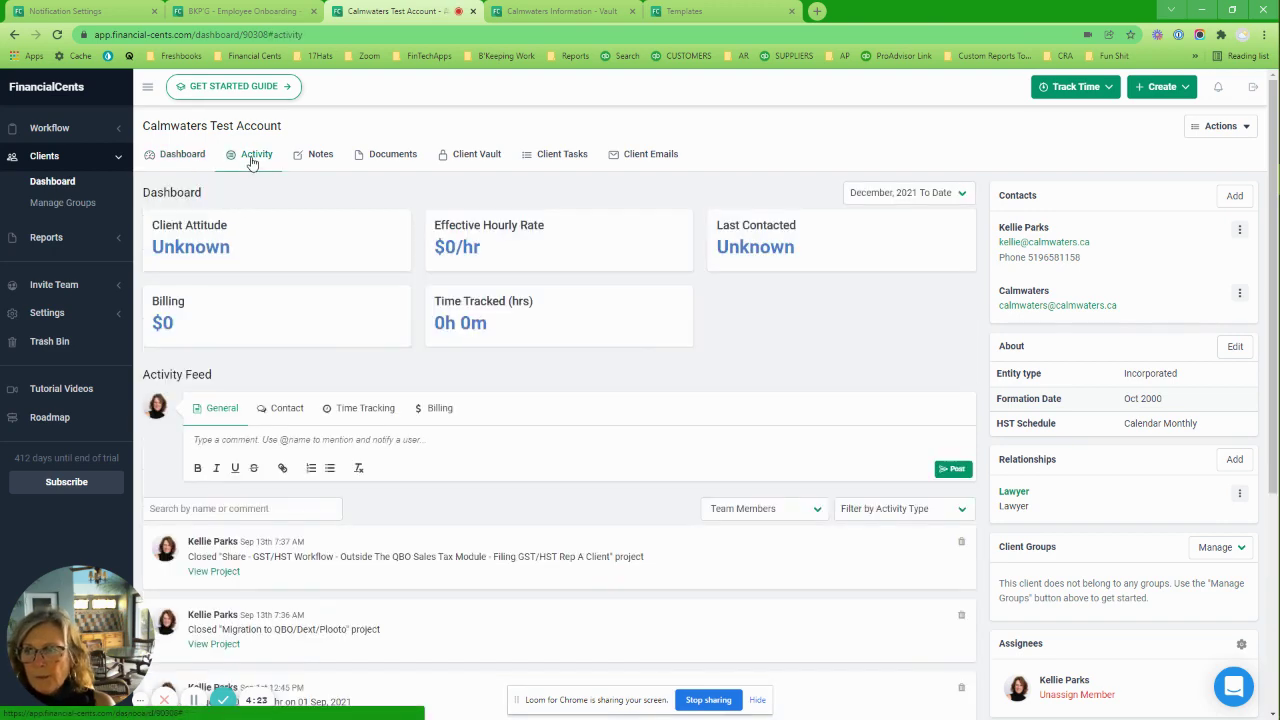
scroll(616, 473, down, 2)
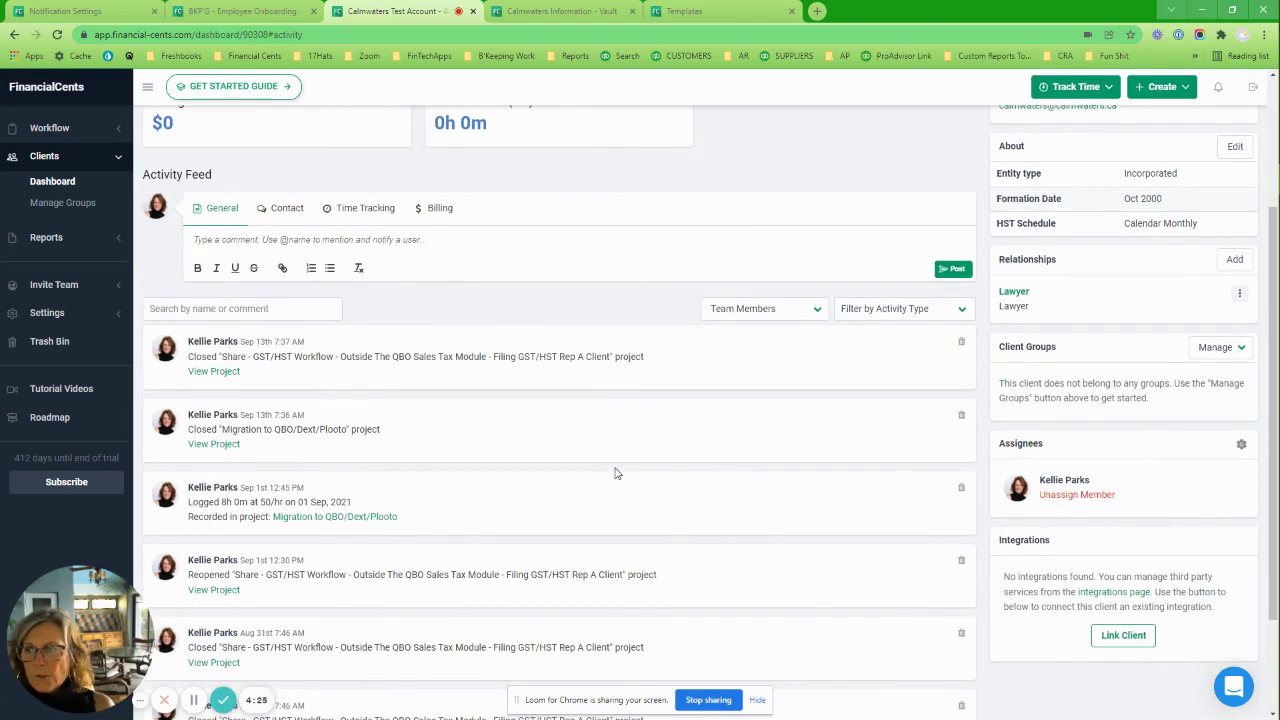
scroll(616, 473, down, 1)
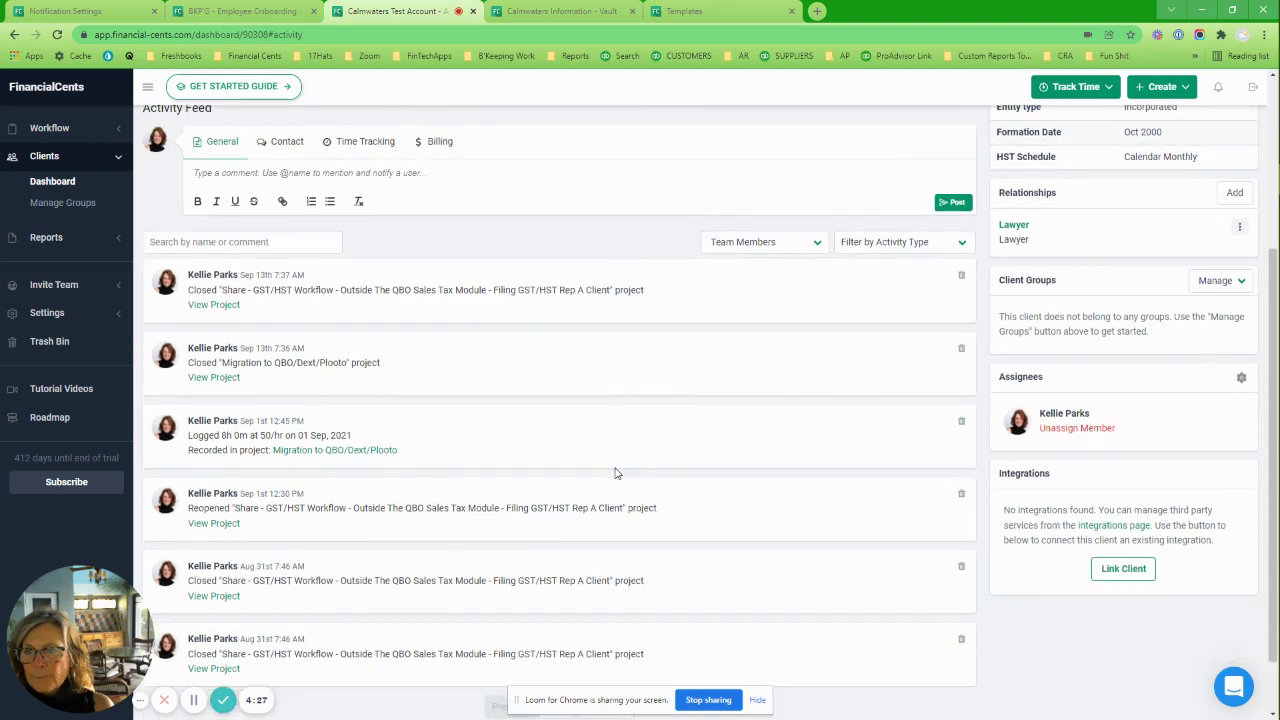
scroll(616, 473, up, 4)
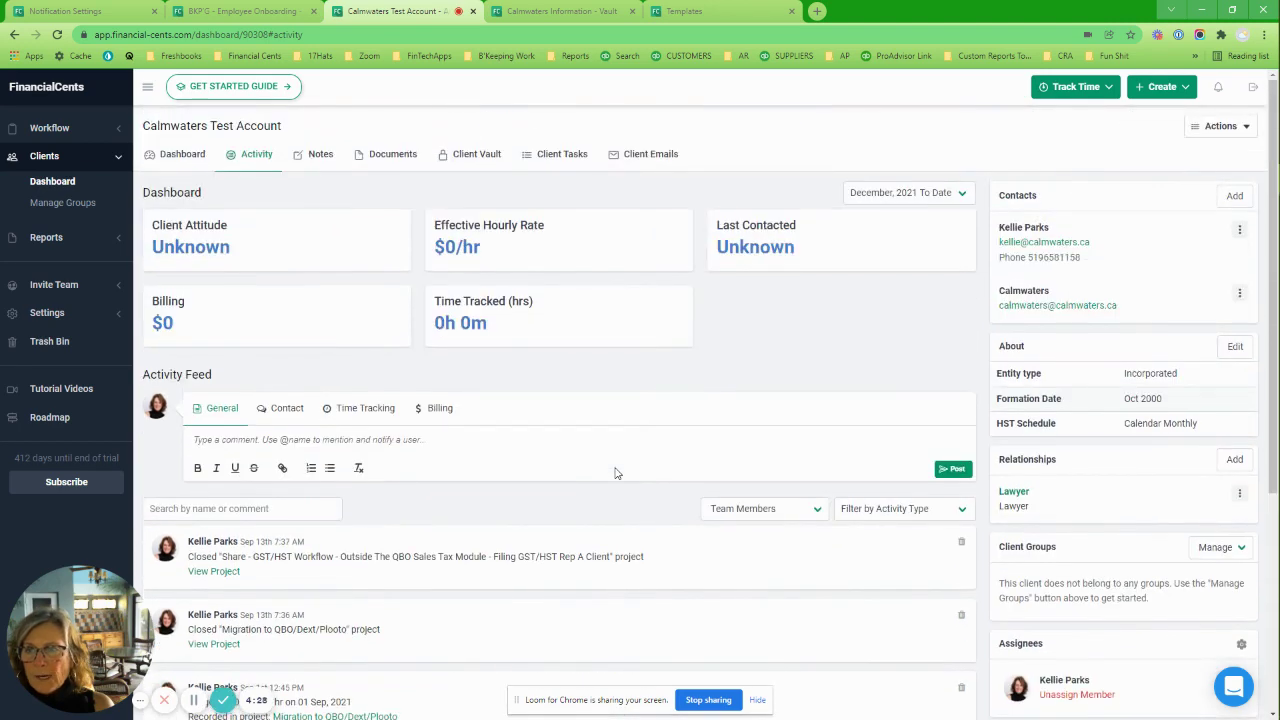
click(320, 158)
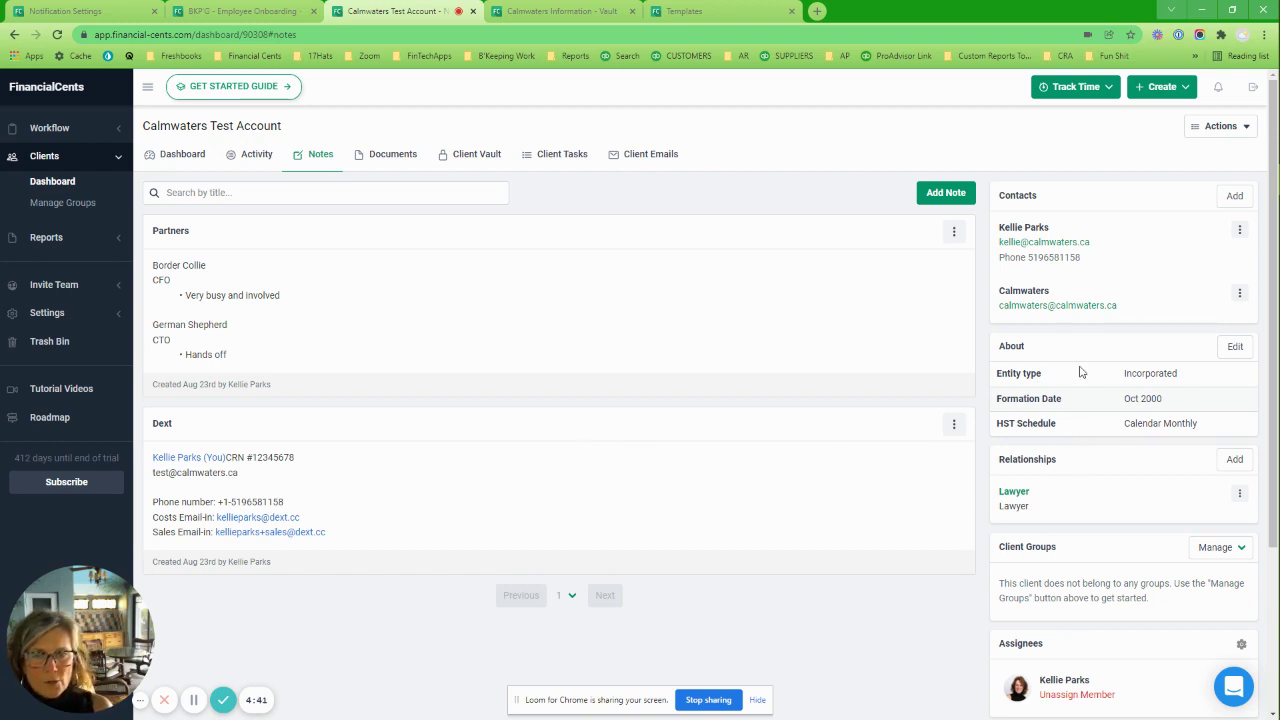
- View the editable client information fields and the available client groups for Calmwaters Test Account, leaving both without changes
click(1232, 352)
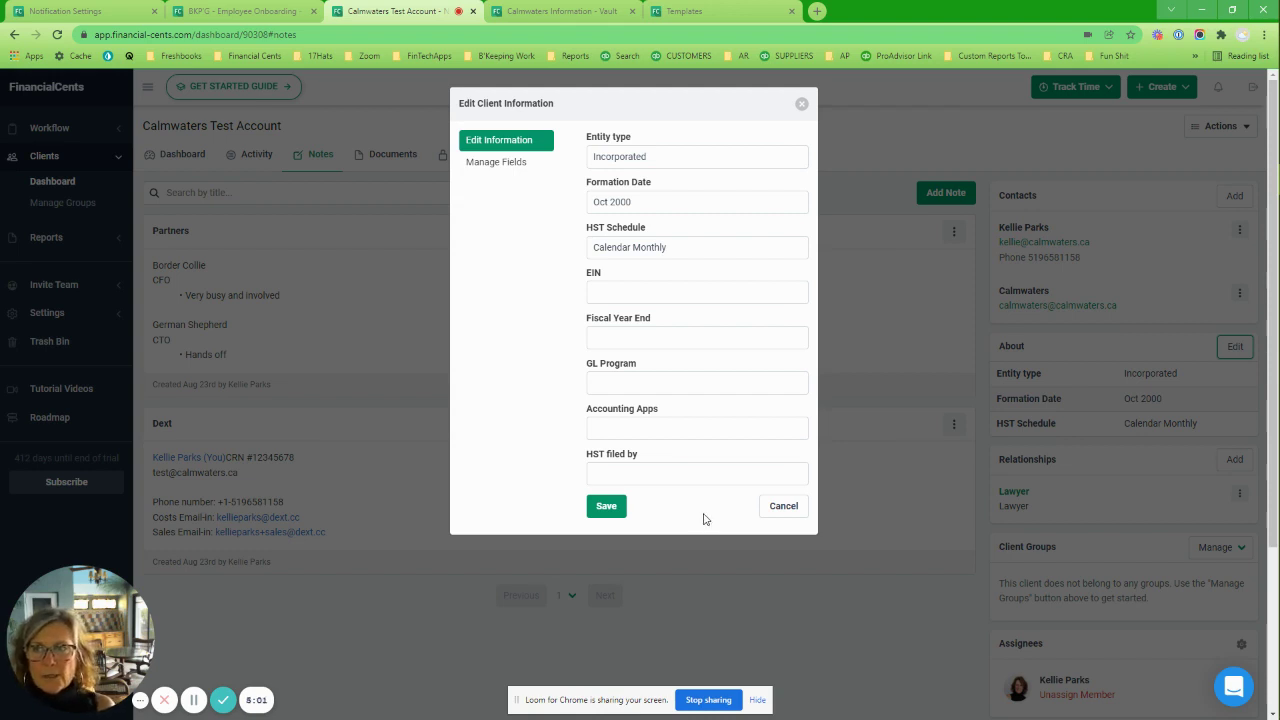
click(776, 507)
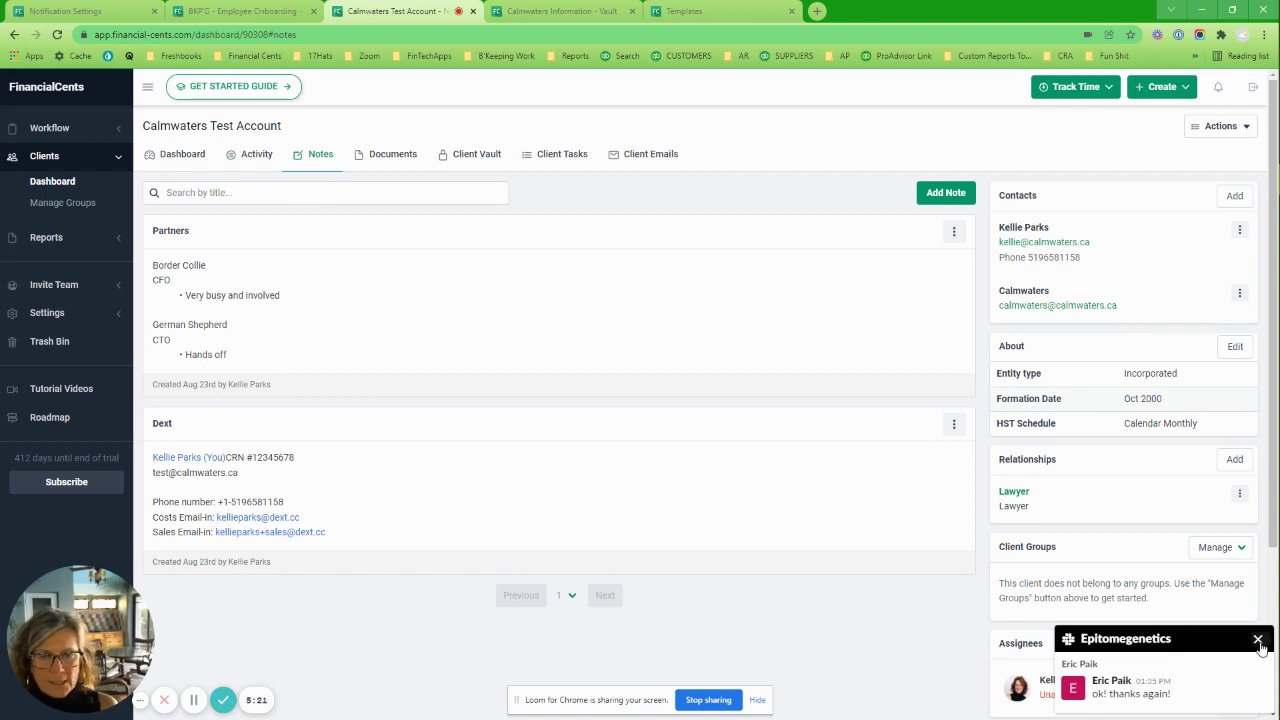
click(1258, 640)
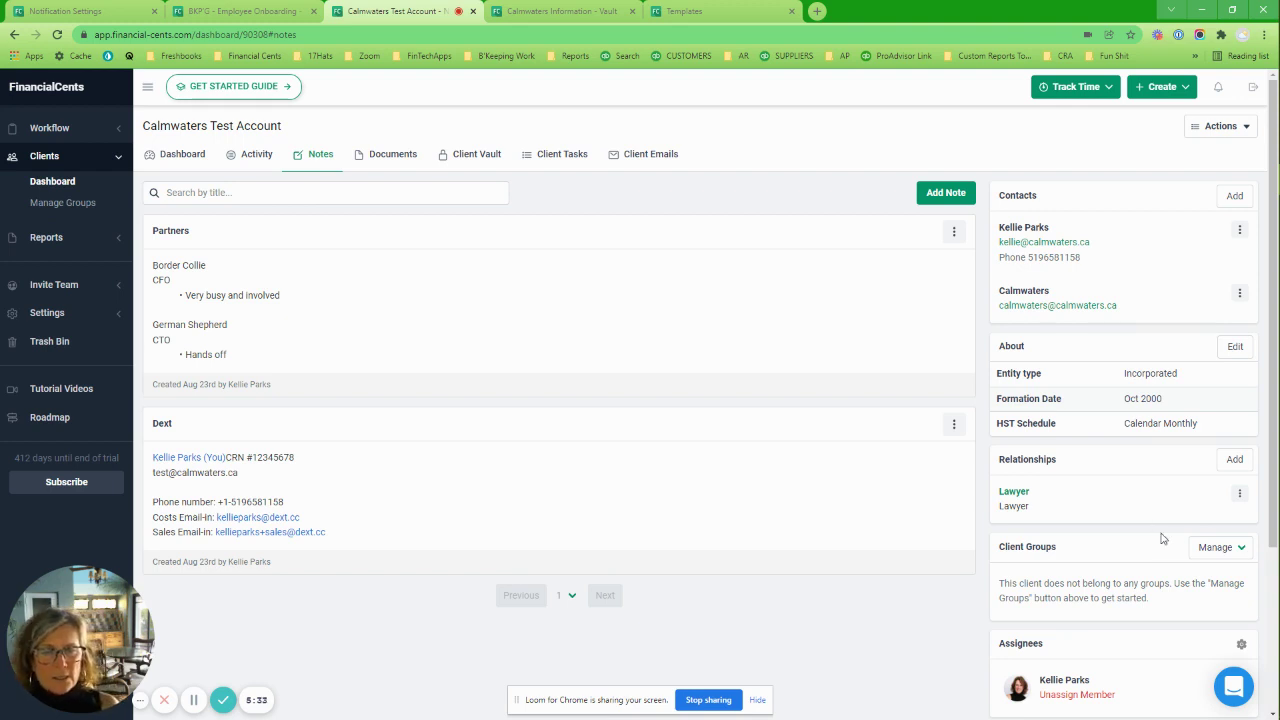
click(1227, 550)
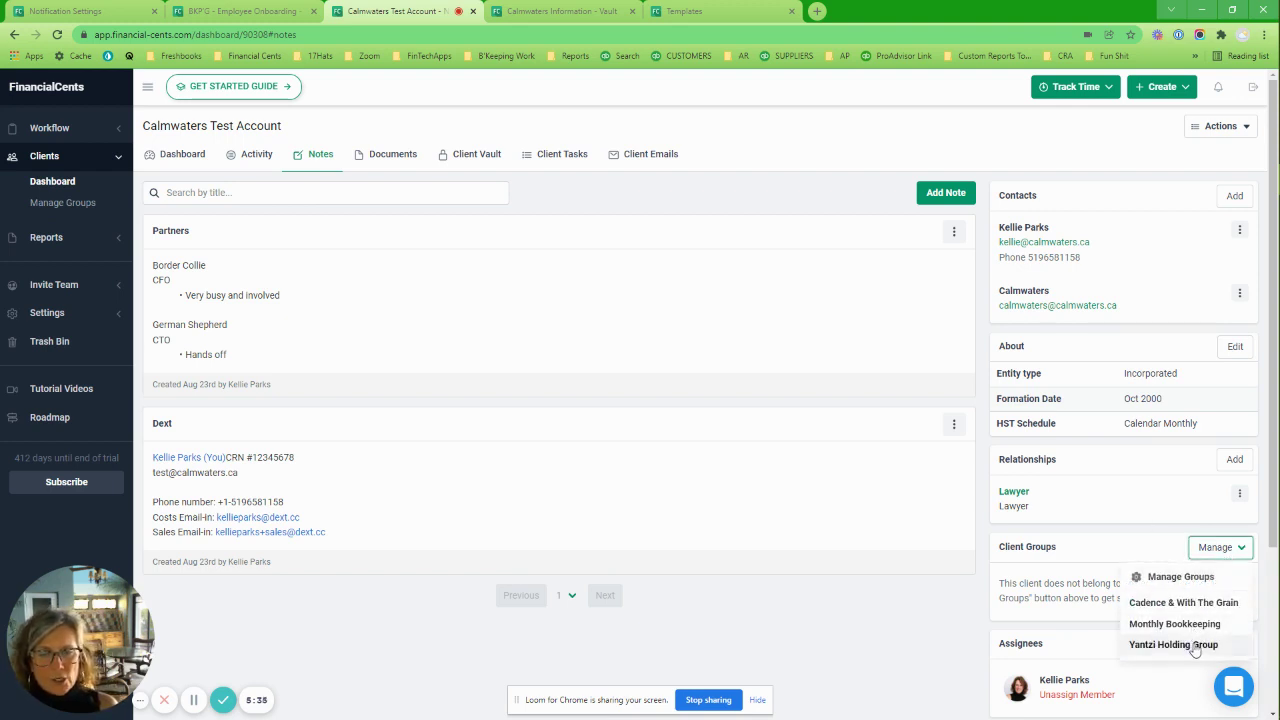
click(950, 531)
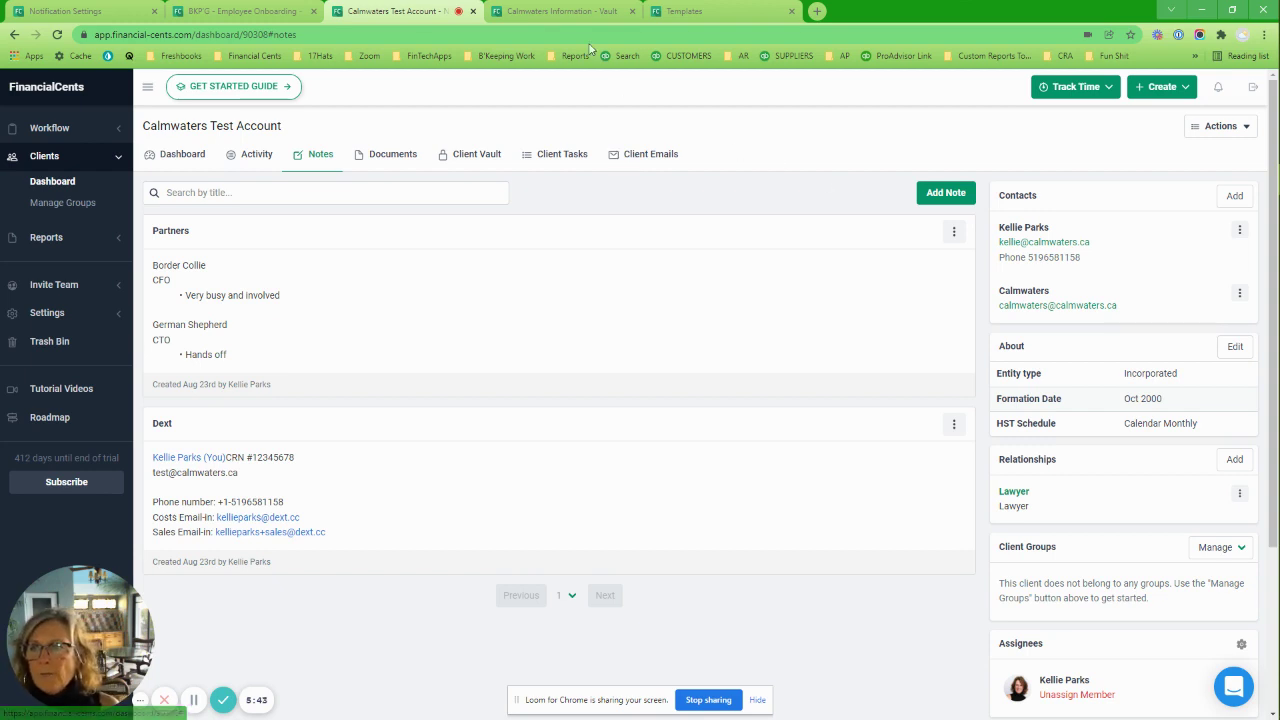
- Switch to the open Calmwaters Information client vault and reveal the Dext back Up Codes record
click(568, 14)
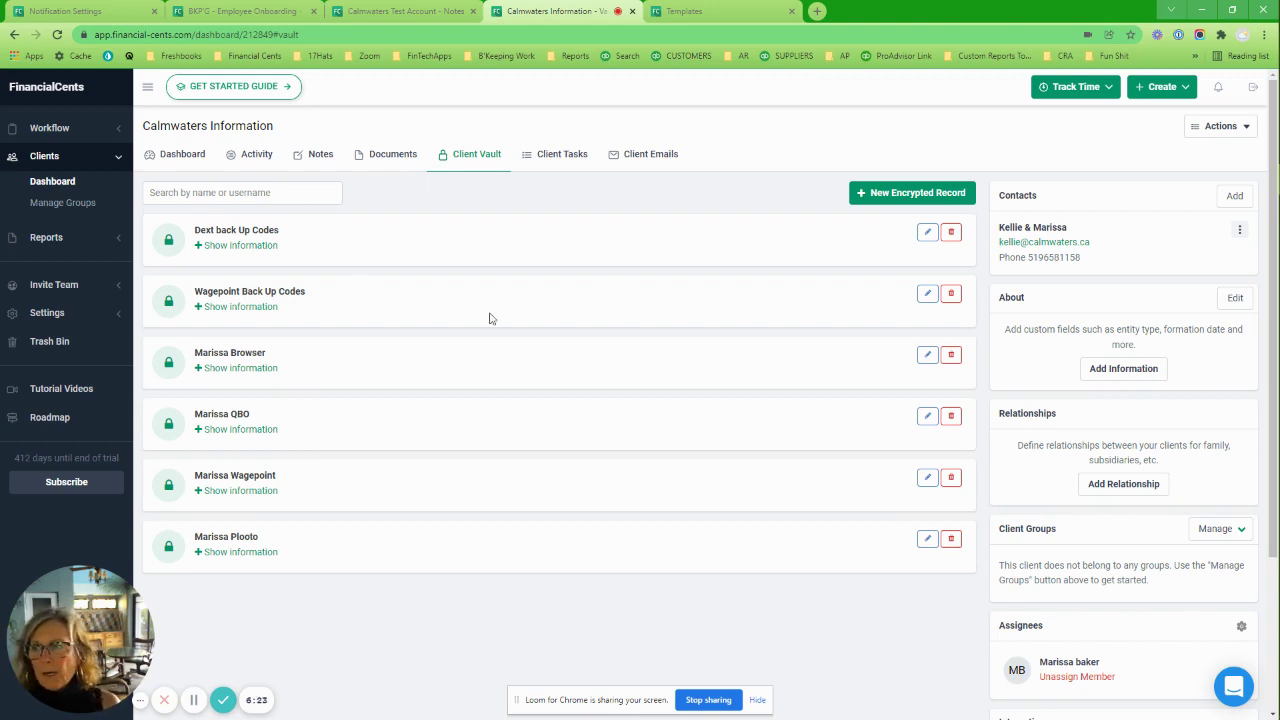
click(268, 248)
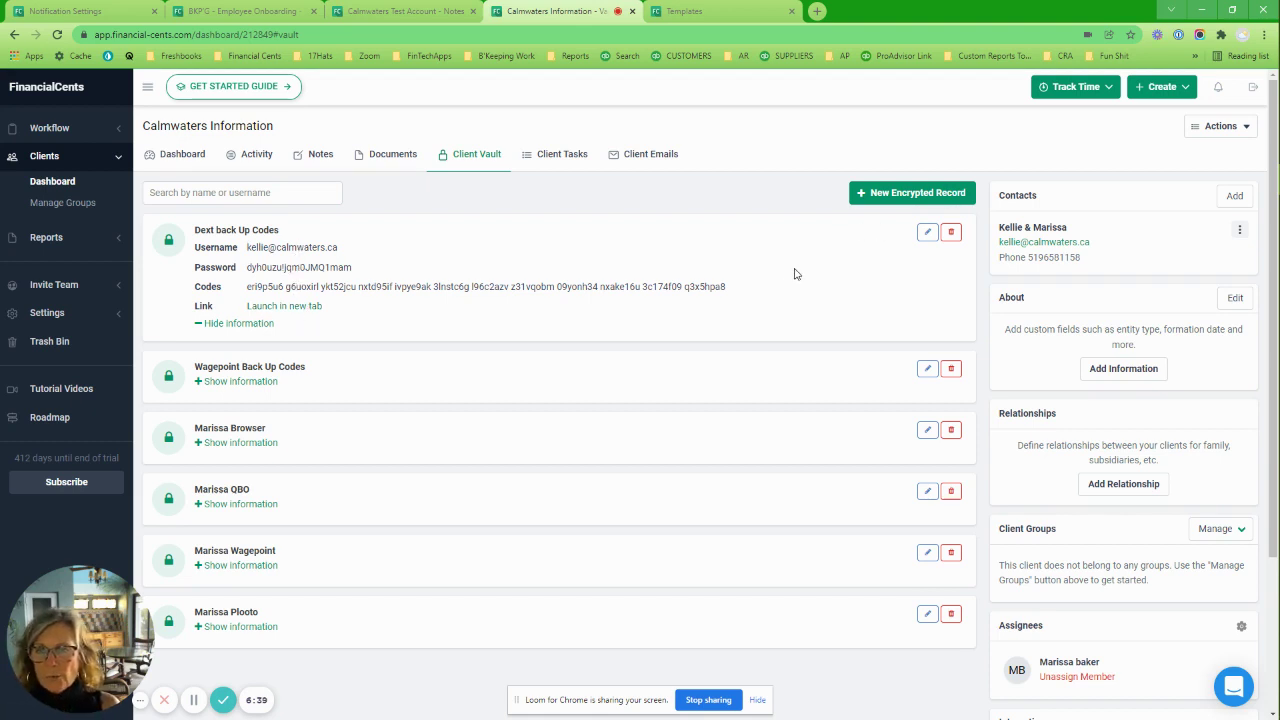
- Hide the revealed Dext back Up Codes details in the client vault and switch to the open Employee Onboarding project
click(262, 326)
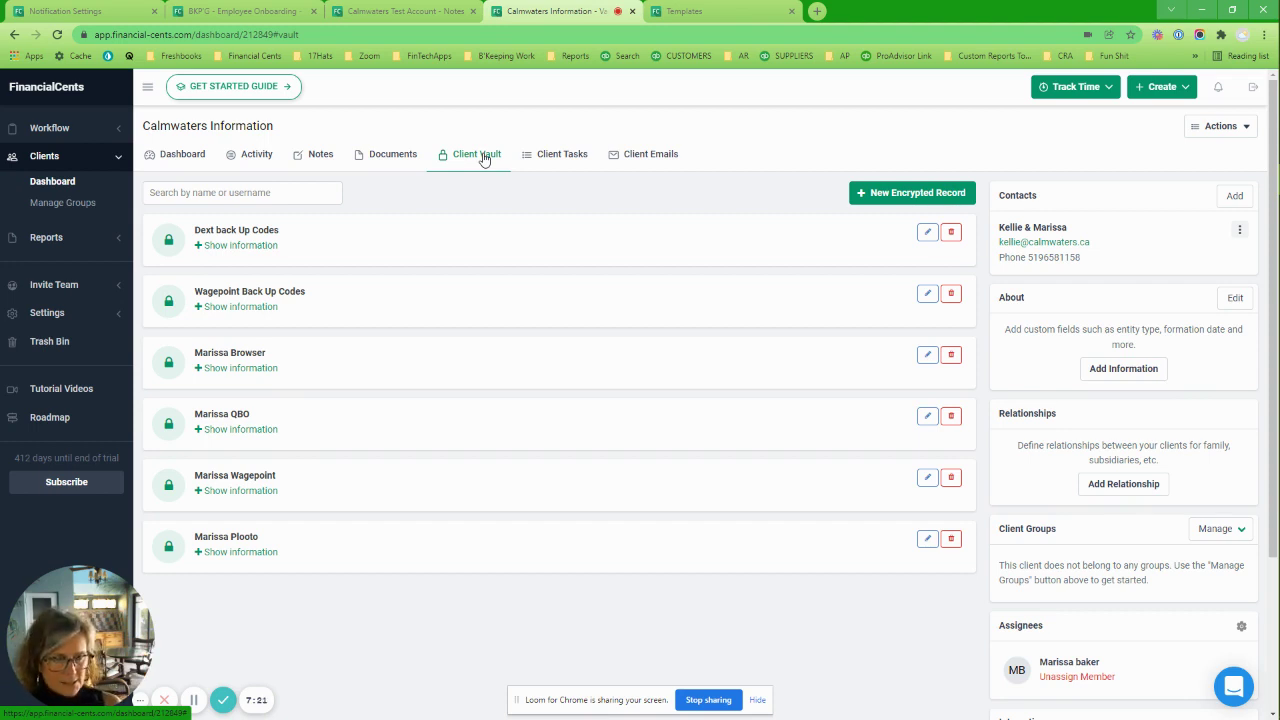
click(238, 12)
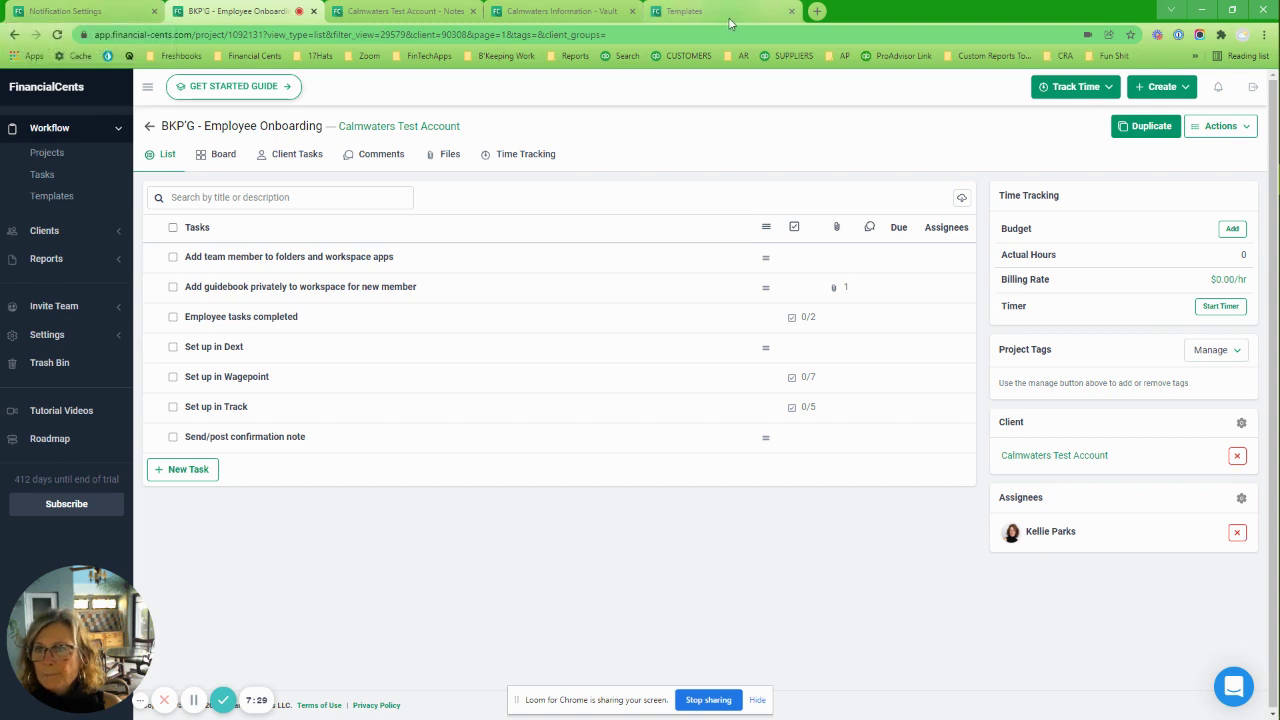
- View the projects as a calendar and return to the projects list view
click(203, 702)
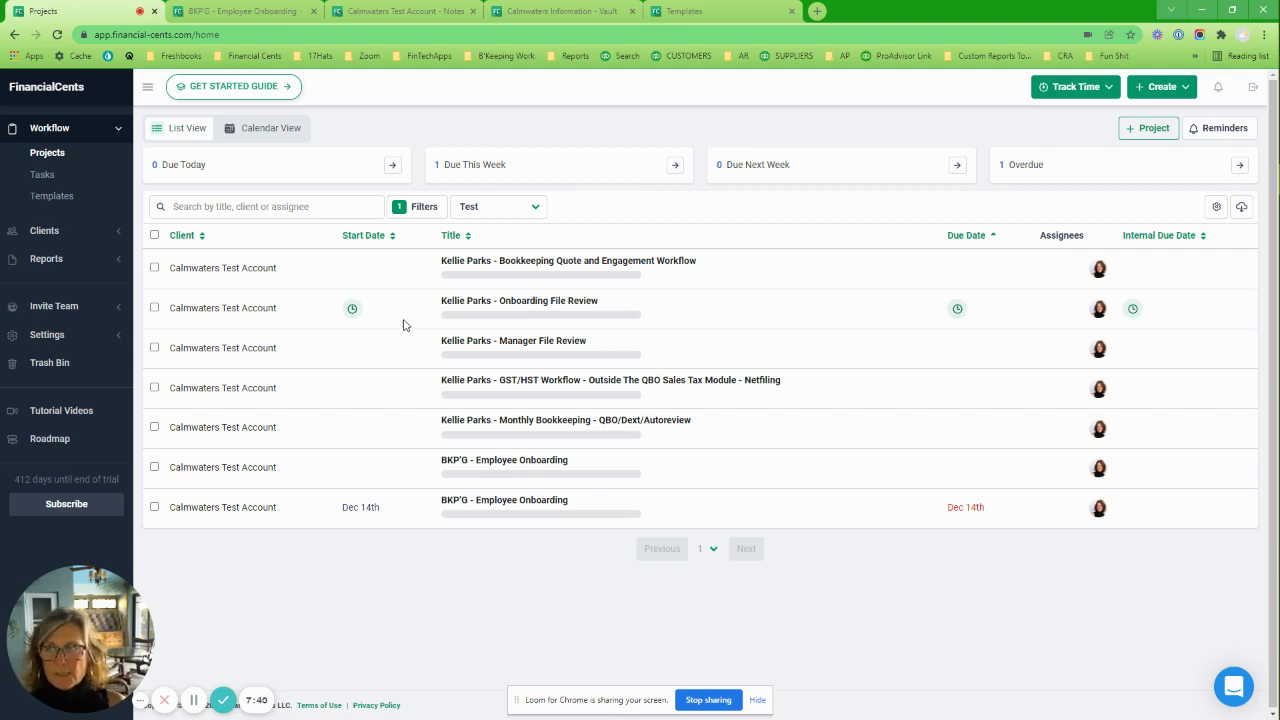
click(295, 136)
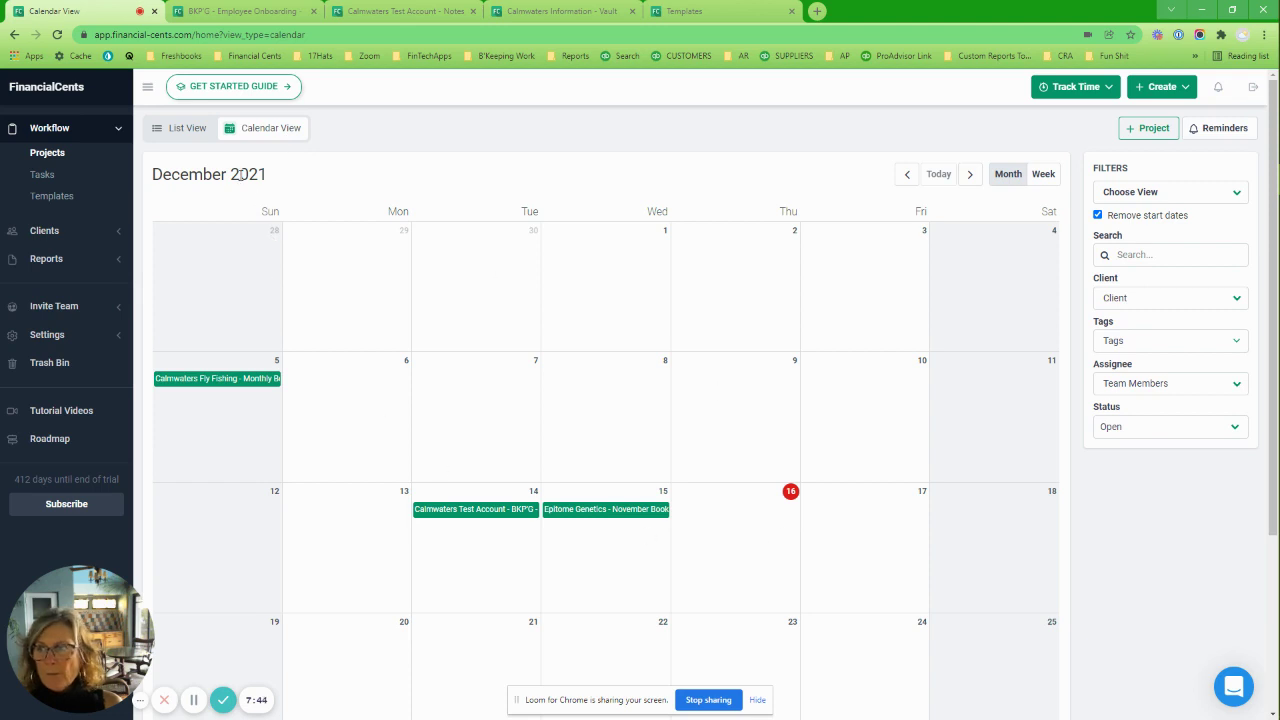
click(187, 129)
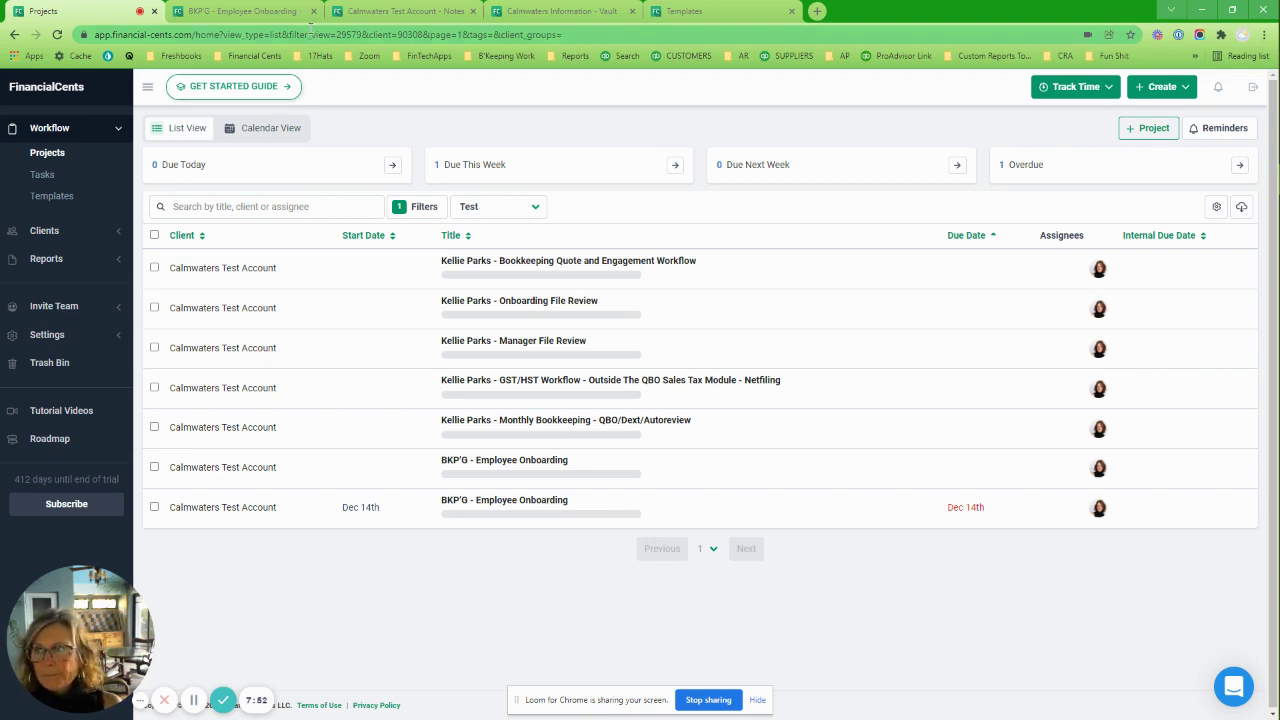
- On the Employee Onboarding project's board, move the Add team member to folders and workspace apps task to In Progress
click(272, 12)
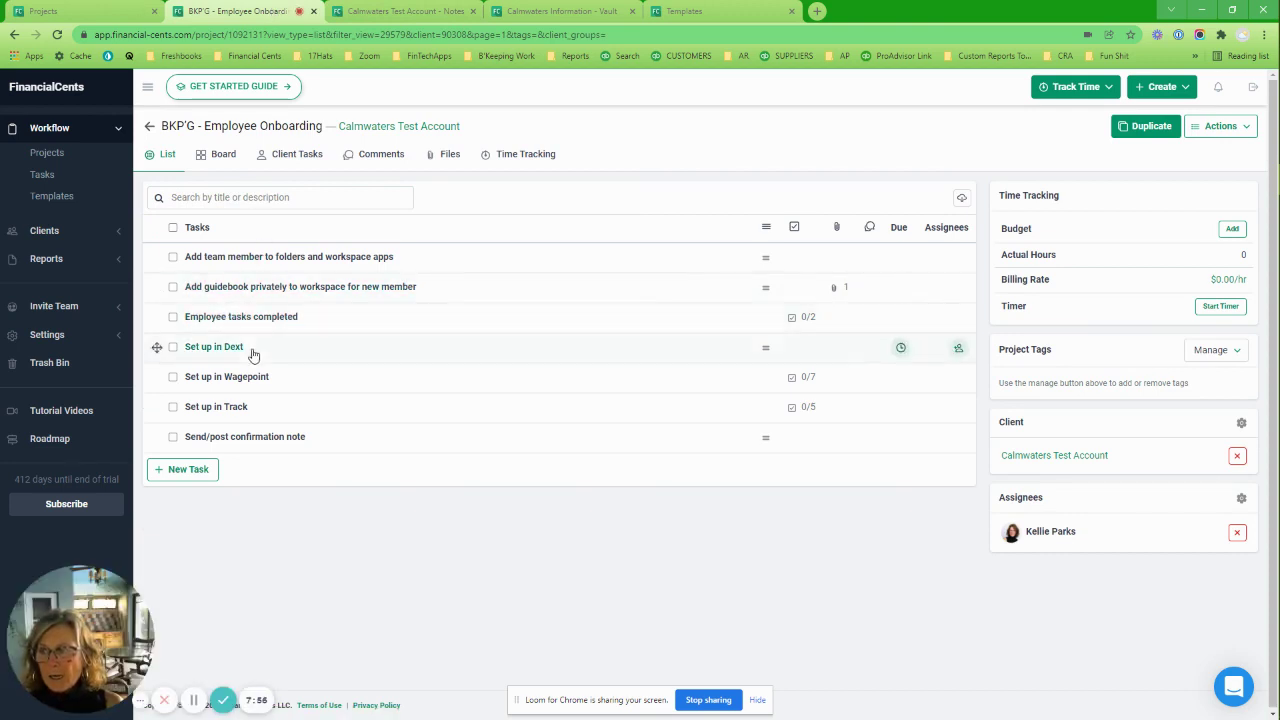
click(213, 158)
drag(263, 243, 483, 270)
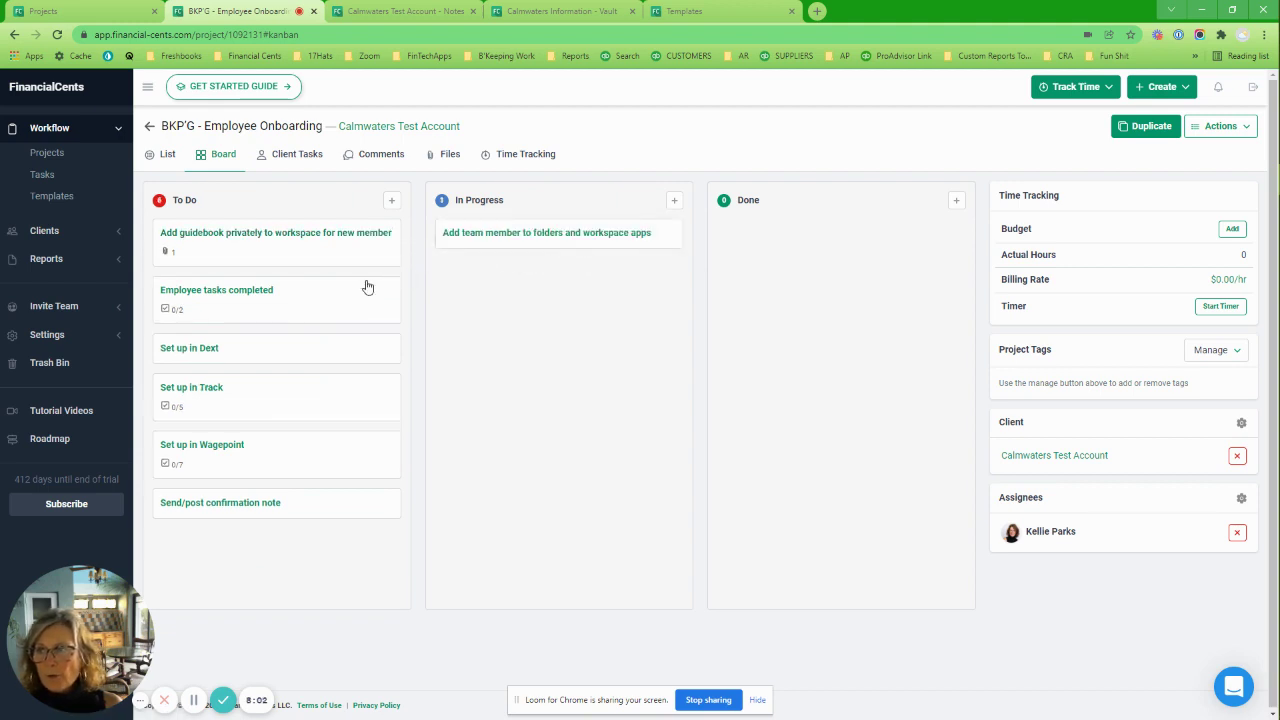
- Review the details of the Employee tasks completed task, close it without changes and check the time tracking options
click(309, 300)
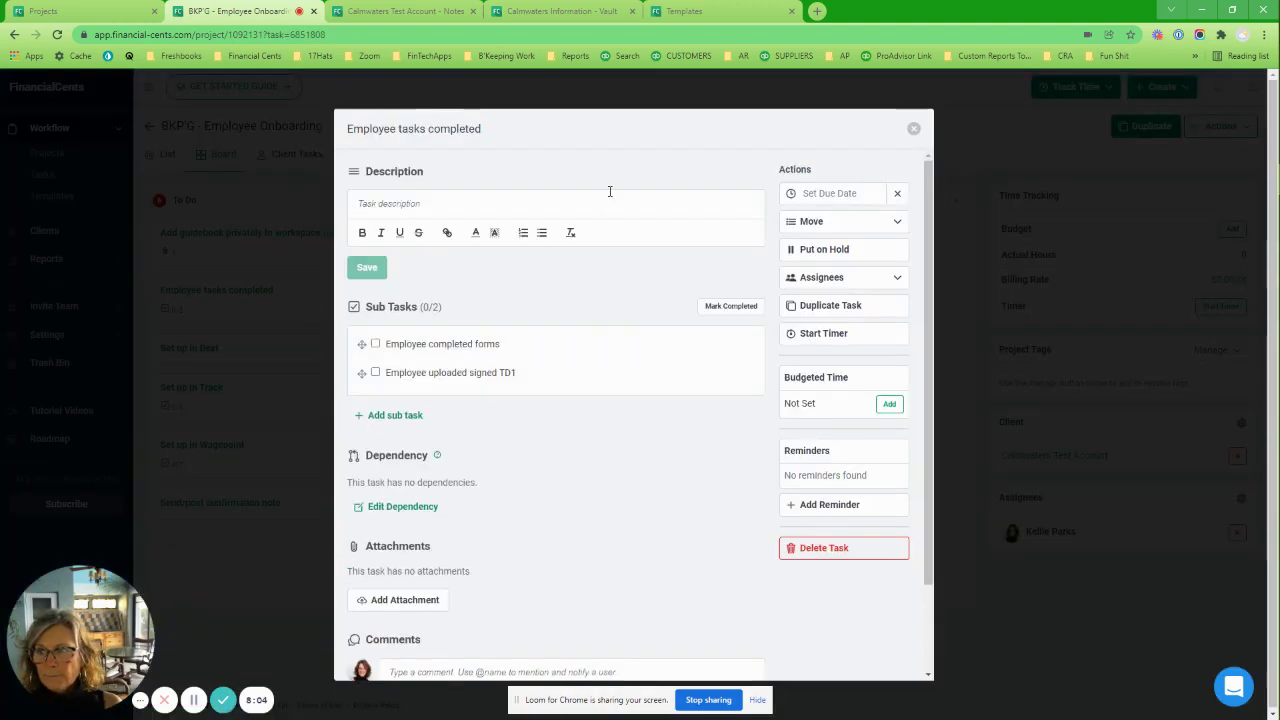
click(913, 129)
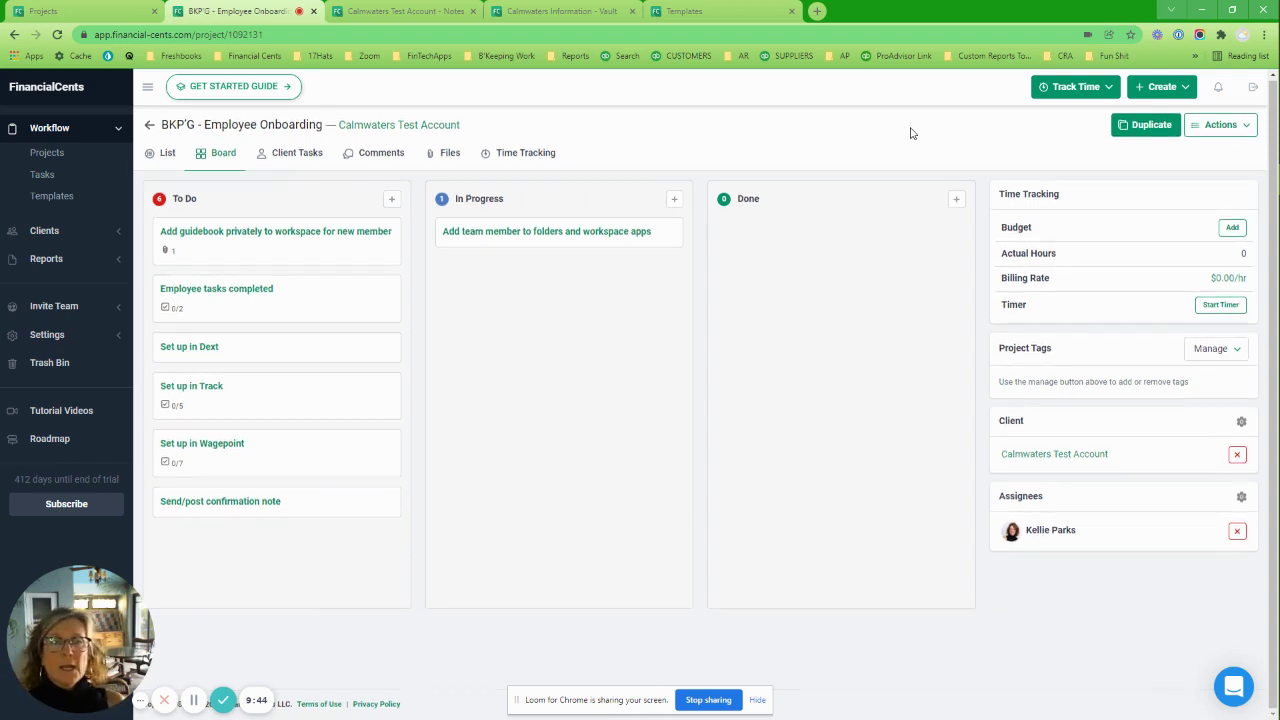
click(1072, 94)
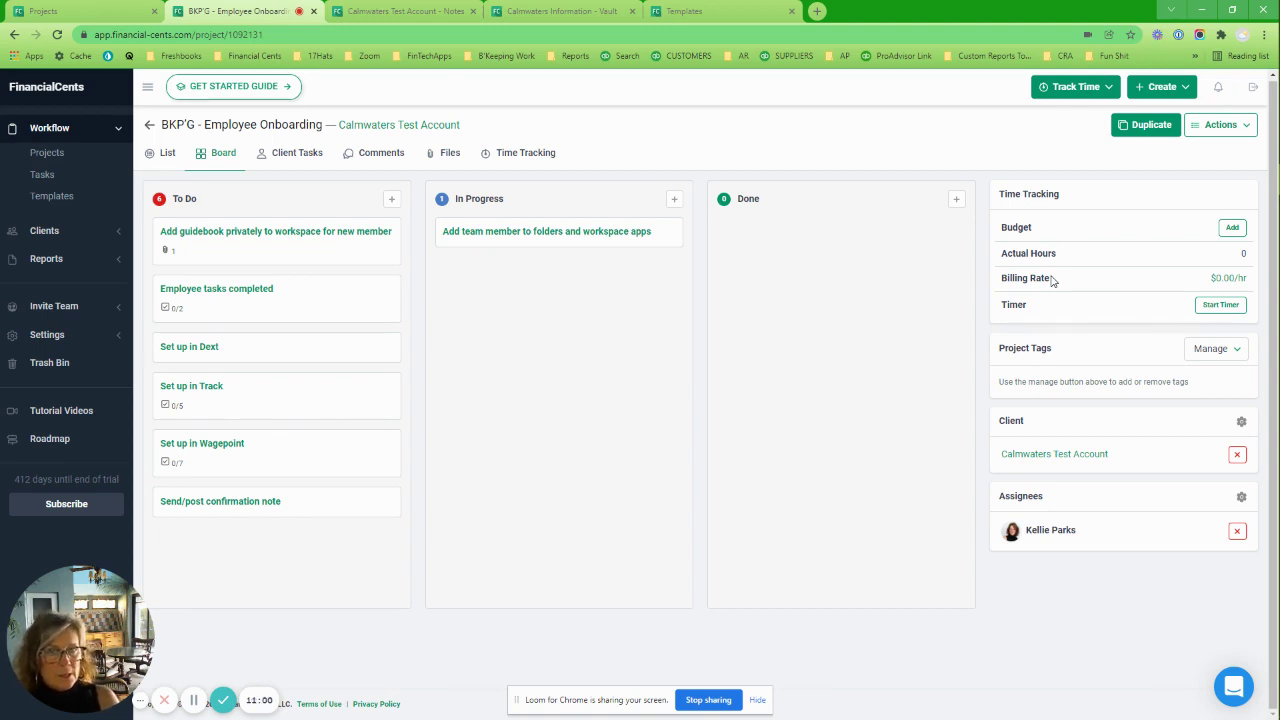
- Go to the open project templates page and look through the whole unfiltered template list
click(719, 14)
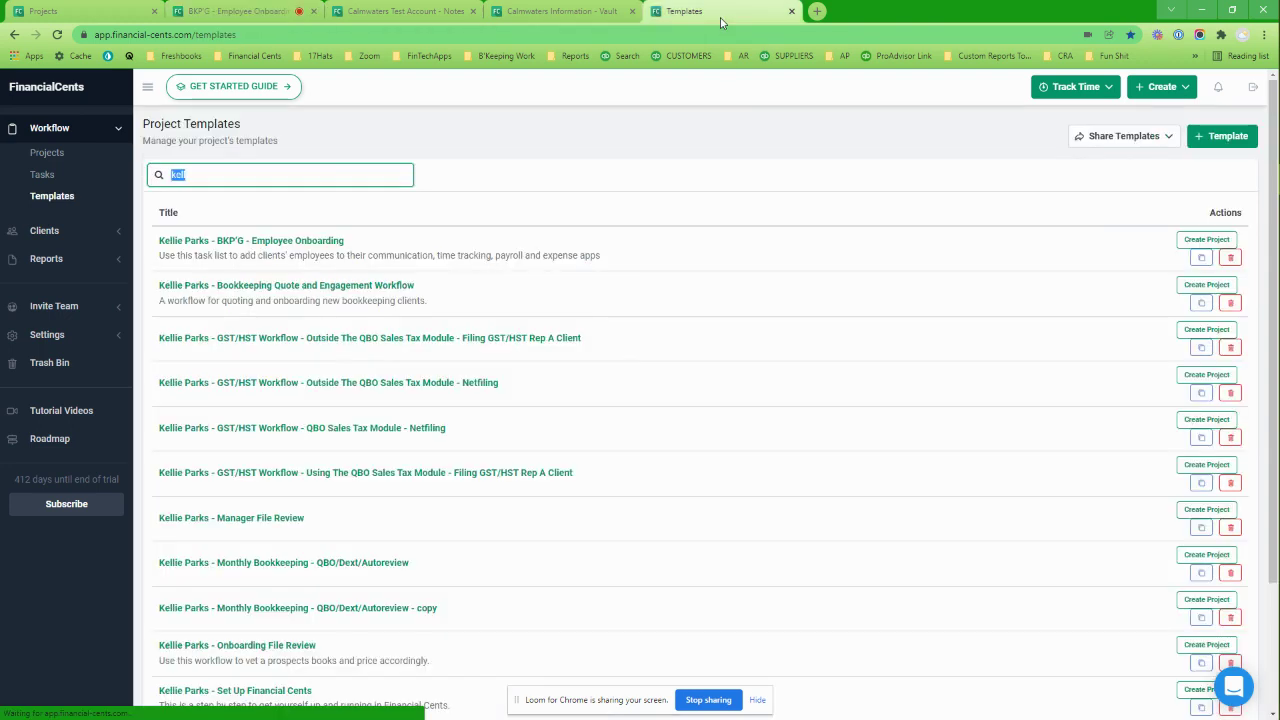
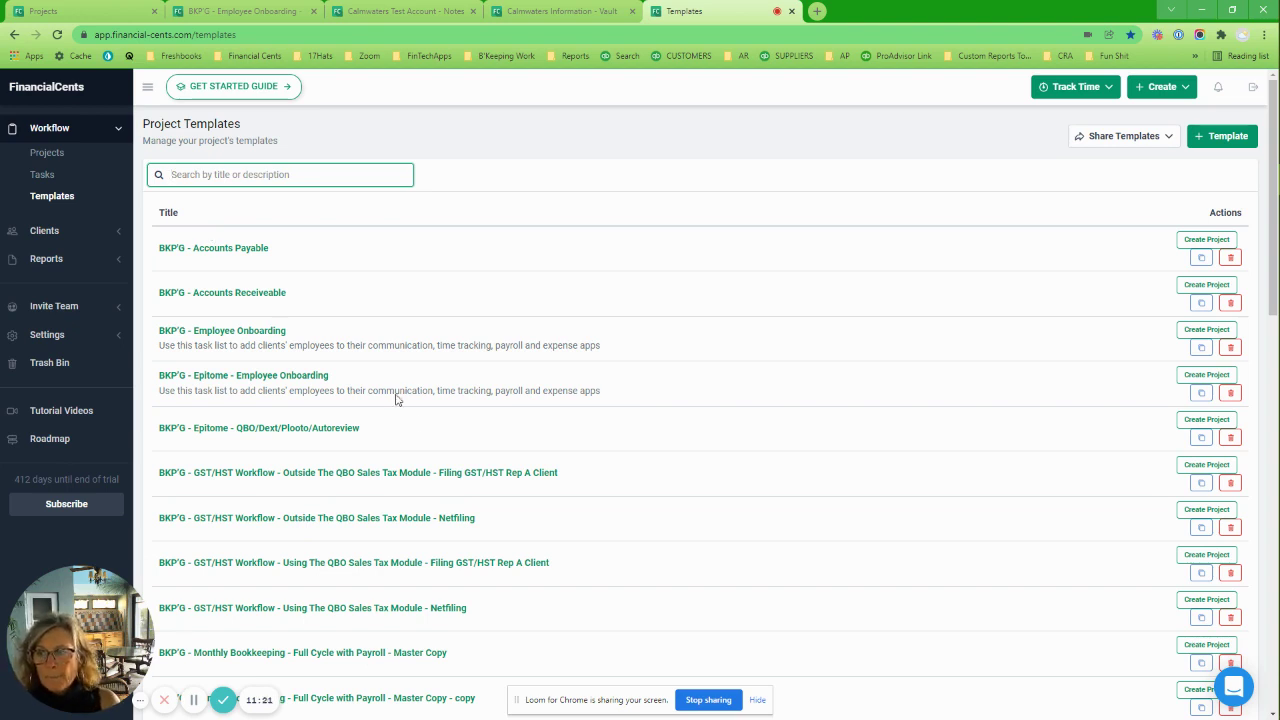
scroll(537, 574, down, 2)
scroll(331, 277, up, 2)
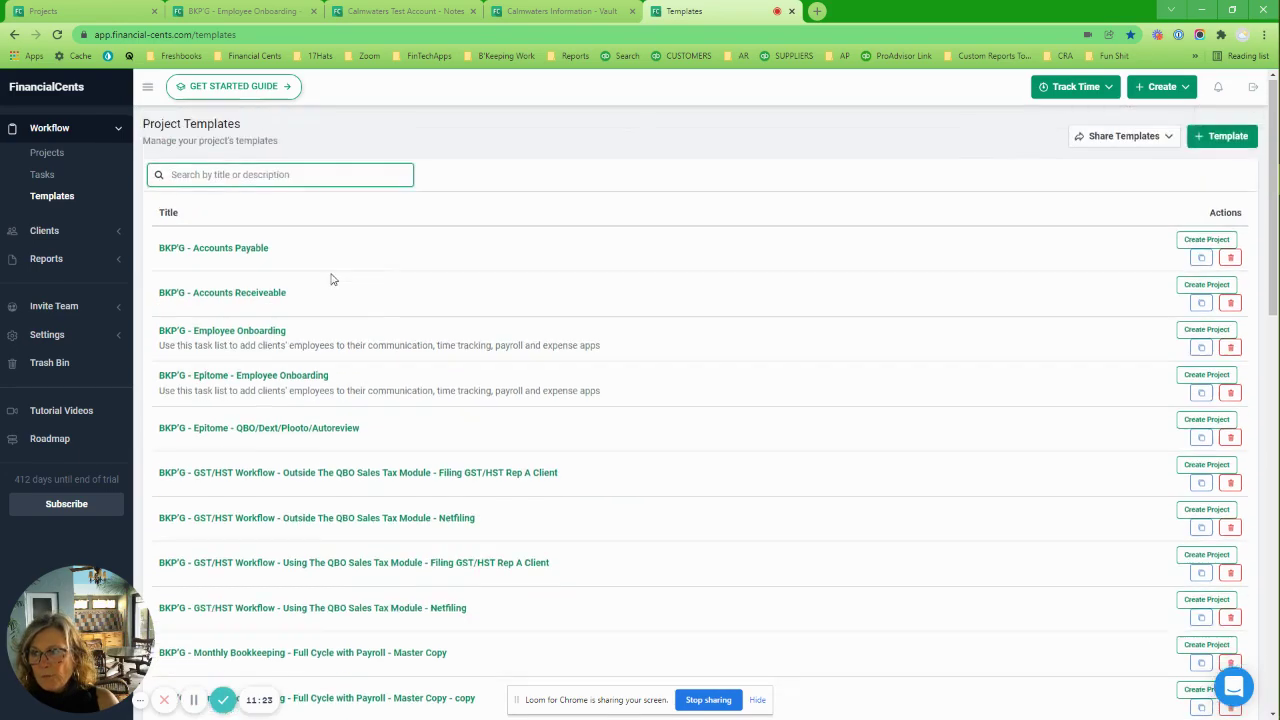
scroll(506, 440, down, 7)
scroll(509, 451, down, 6)
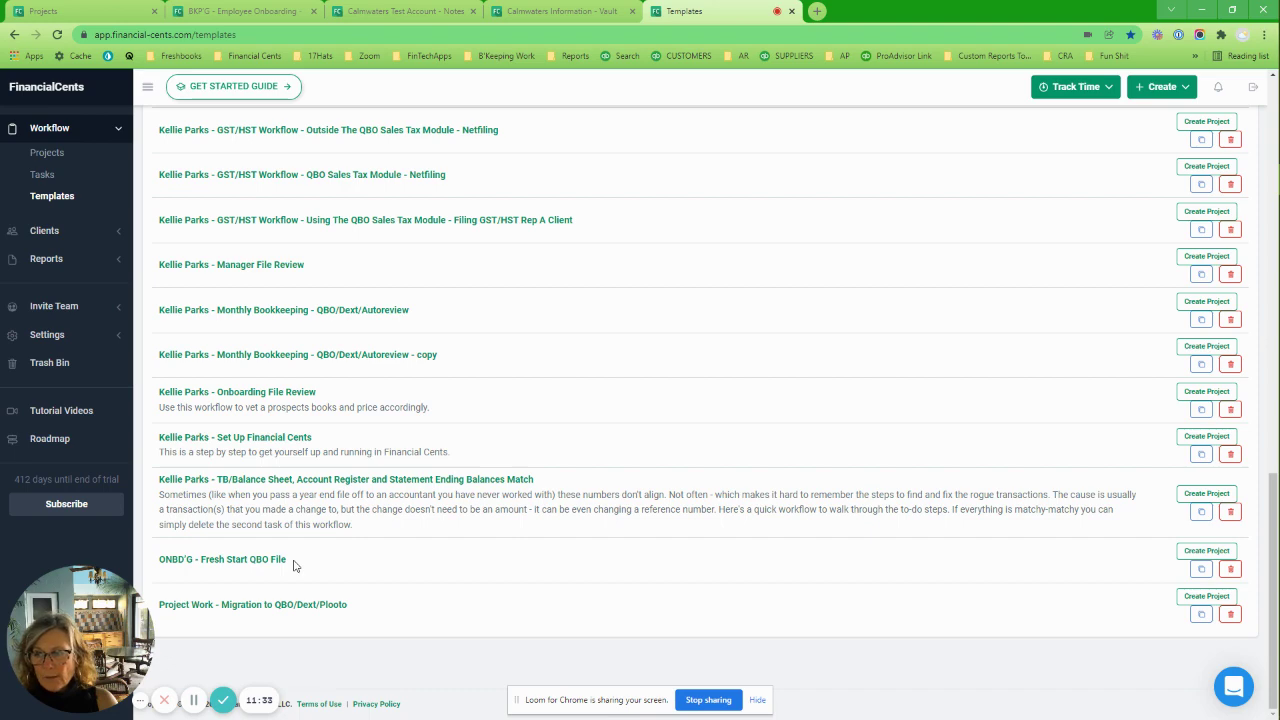
scroll(353, 569, up, 1)
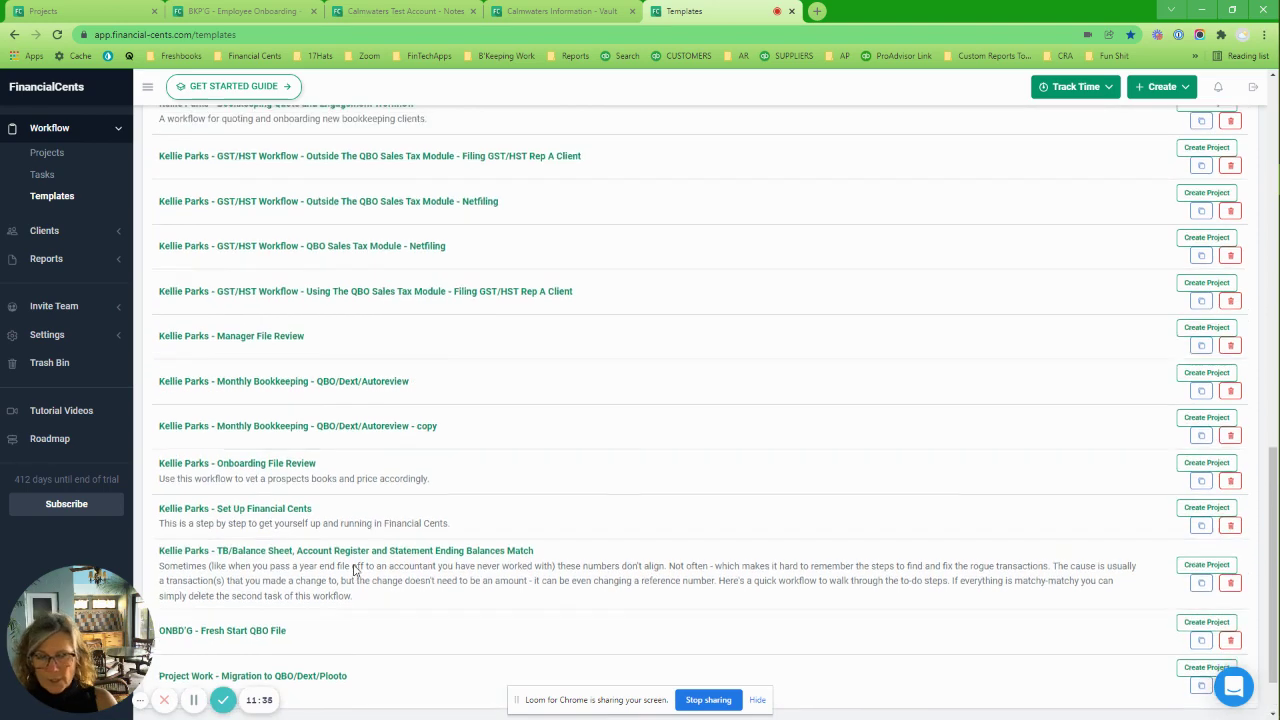
scroll(353, 569, up, 3)
scroll(353, 569, up, 5)
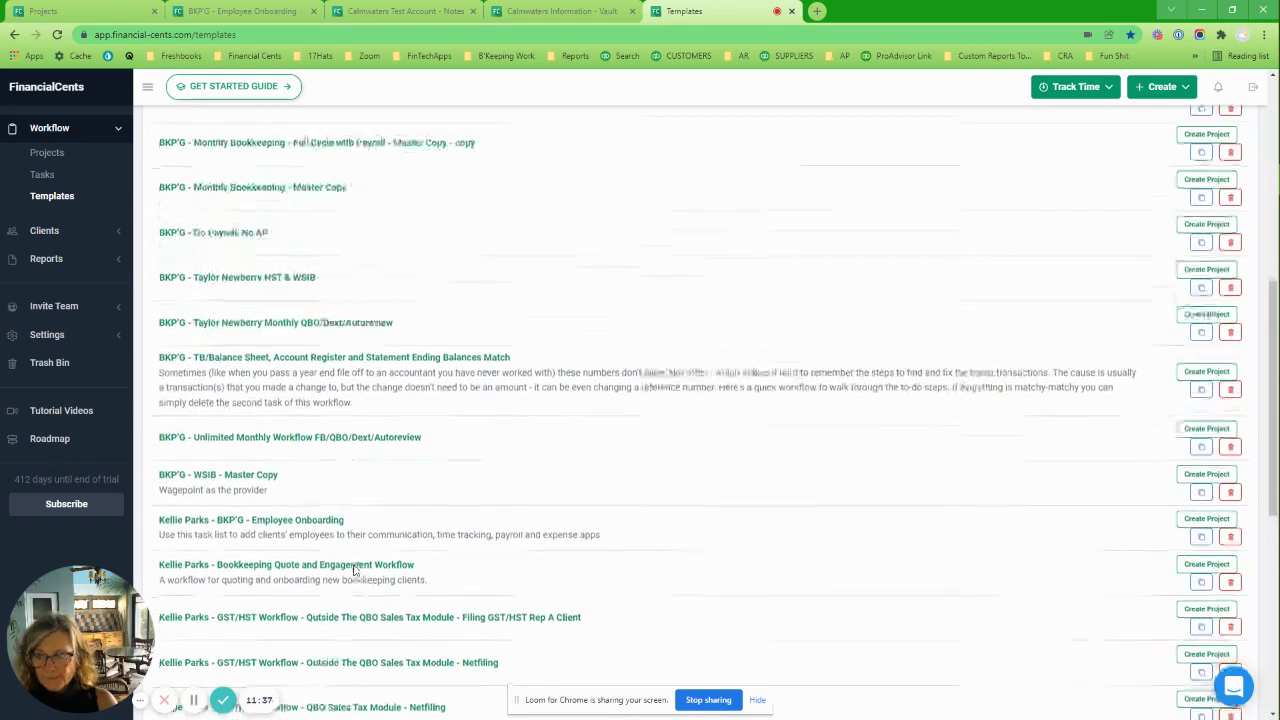
scroll(353, 569, up, 5)
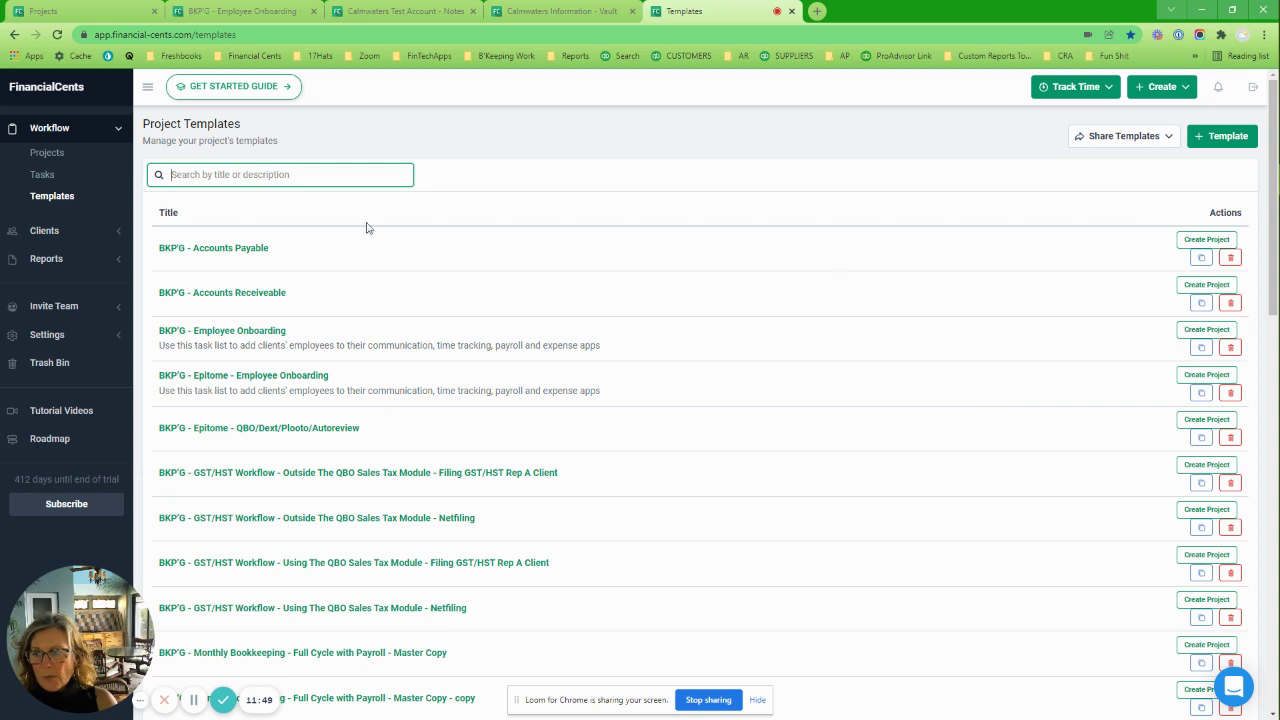
- Search the templates for "bookk" and open the BKP'G - Monthly Bookkeeping - Master Copy template
click(275, 170)
text(bookk)
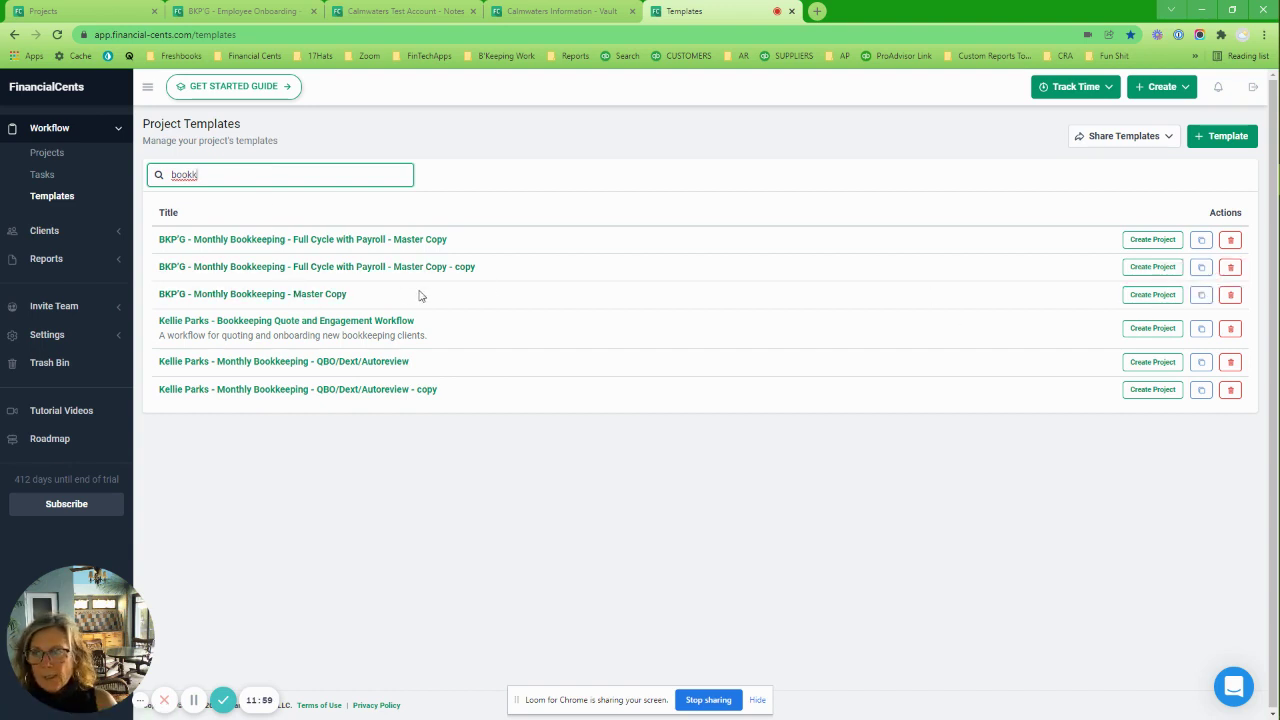
click(336, 294)
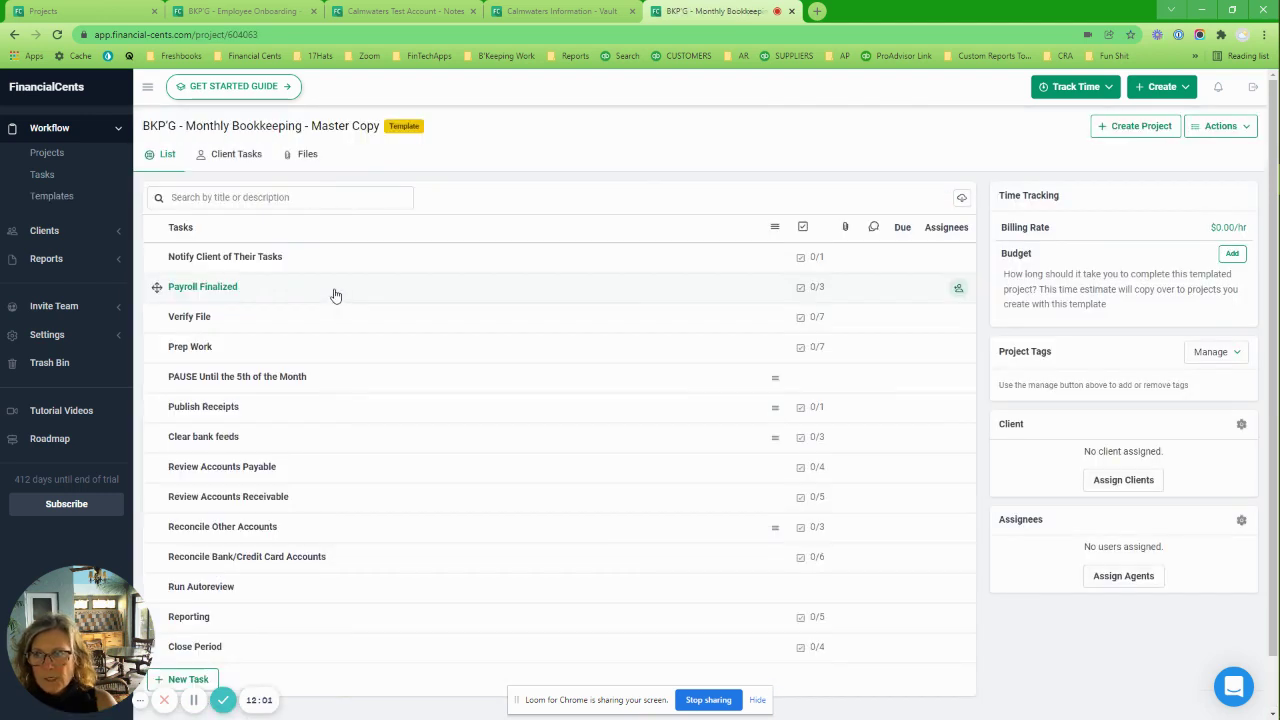
- Review the task list and the client tasks of the Monthly Bookkeeping - Master Copy template
scroll(369, 429, down, 1)
scroll(374, 434, up, 1)
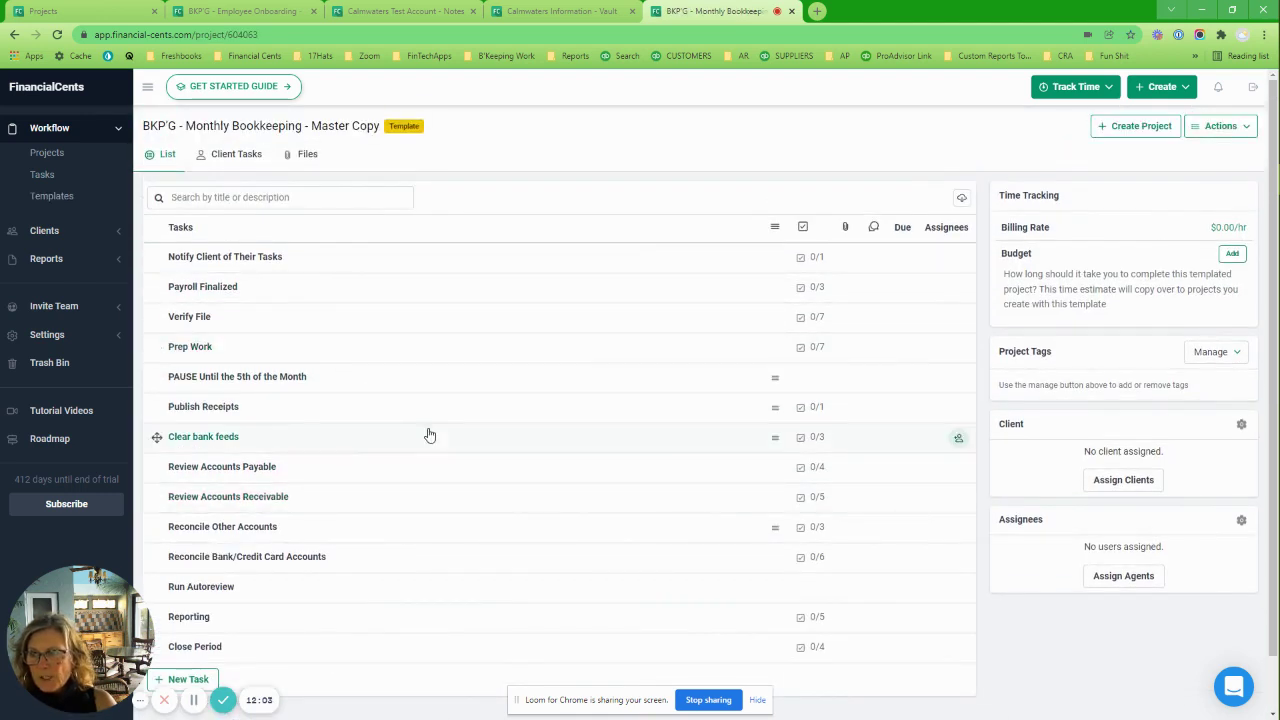
click(250, 160)
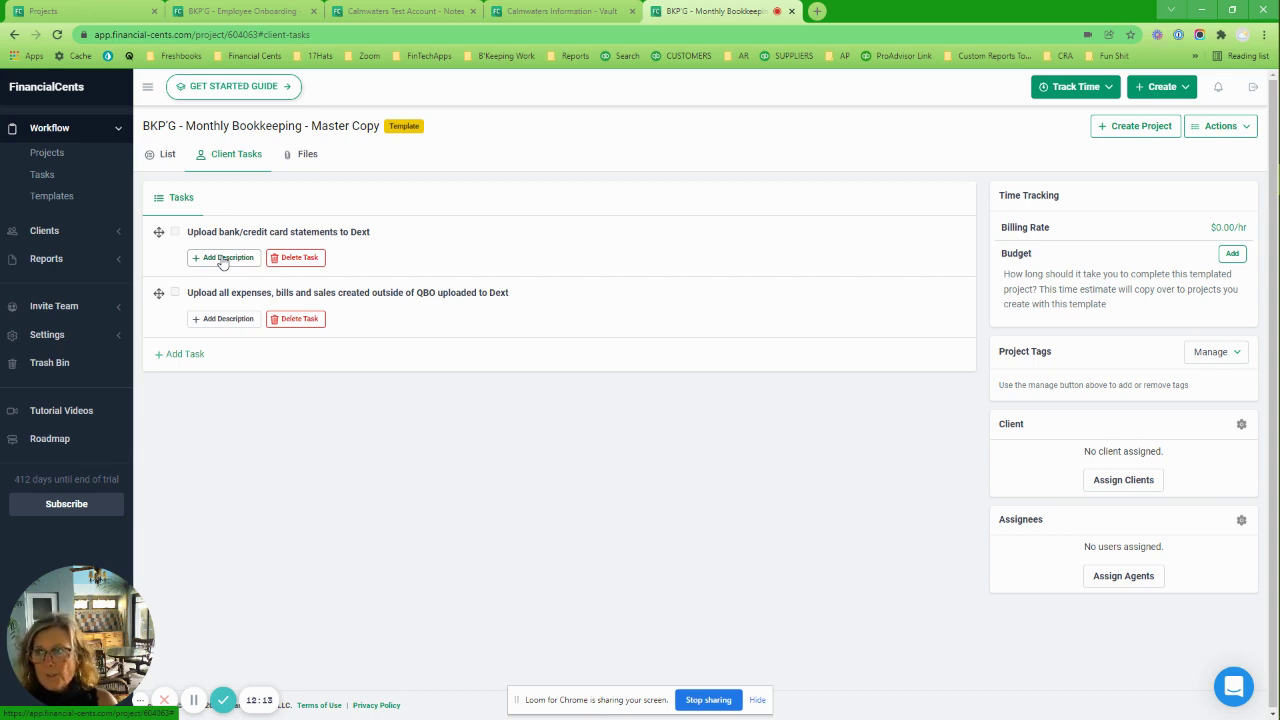
click(165, 158)
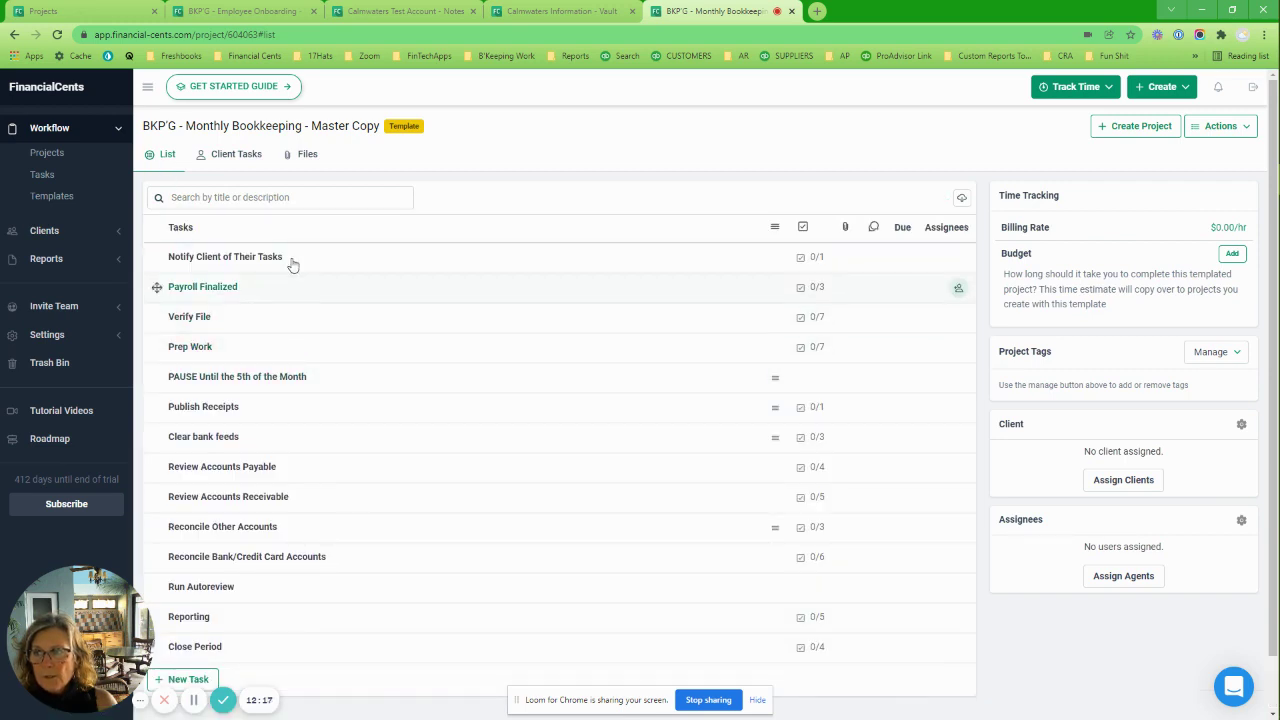
scroll(303, 400, down, 1)
scroll(311, 418, up, 1)
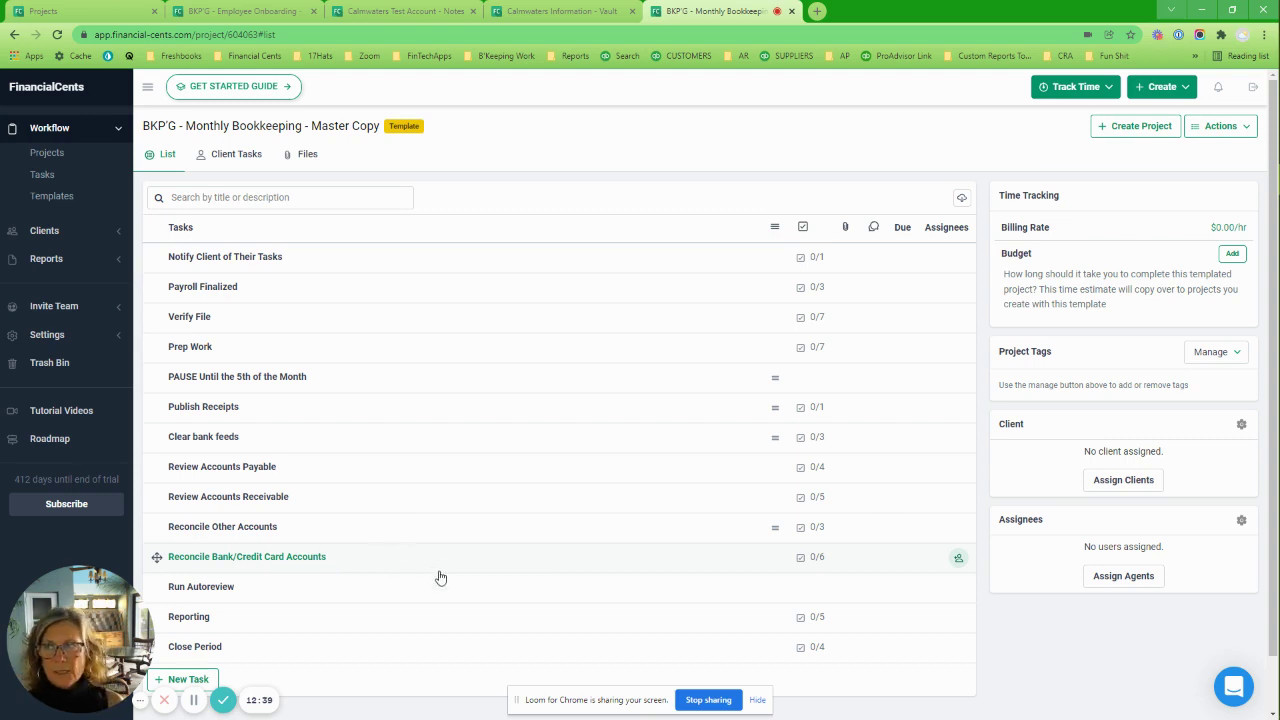
- Return to the project templates, open BKP'G - Accounts Payable and bring up its edit form
click(55, 196)
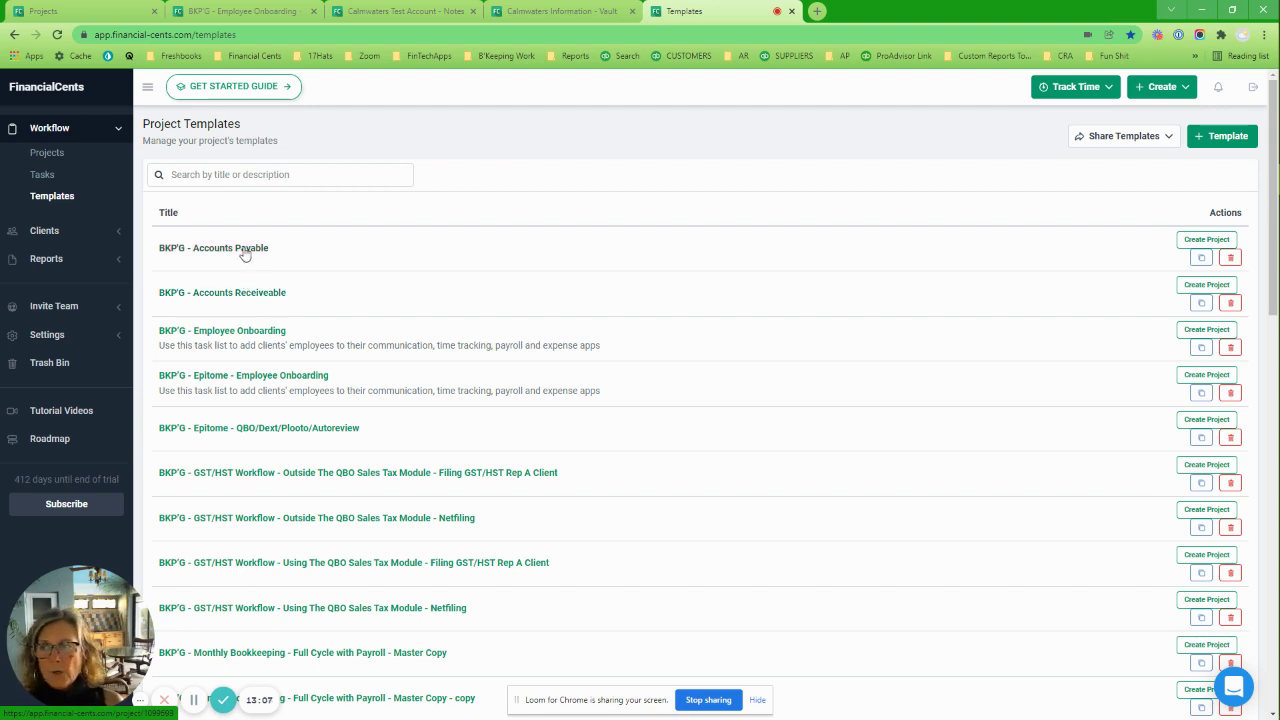
click(243, 250)
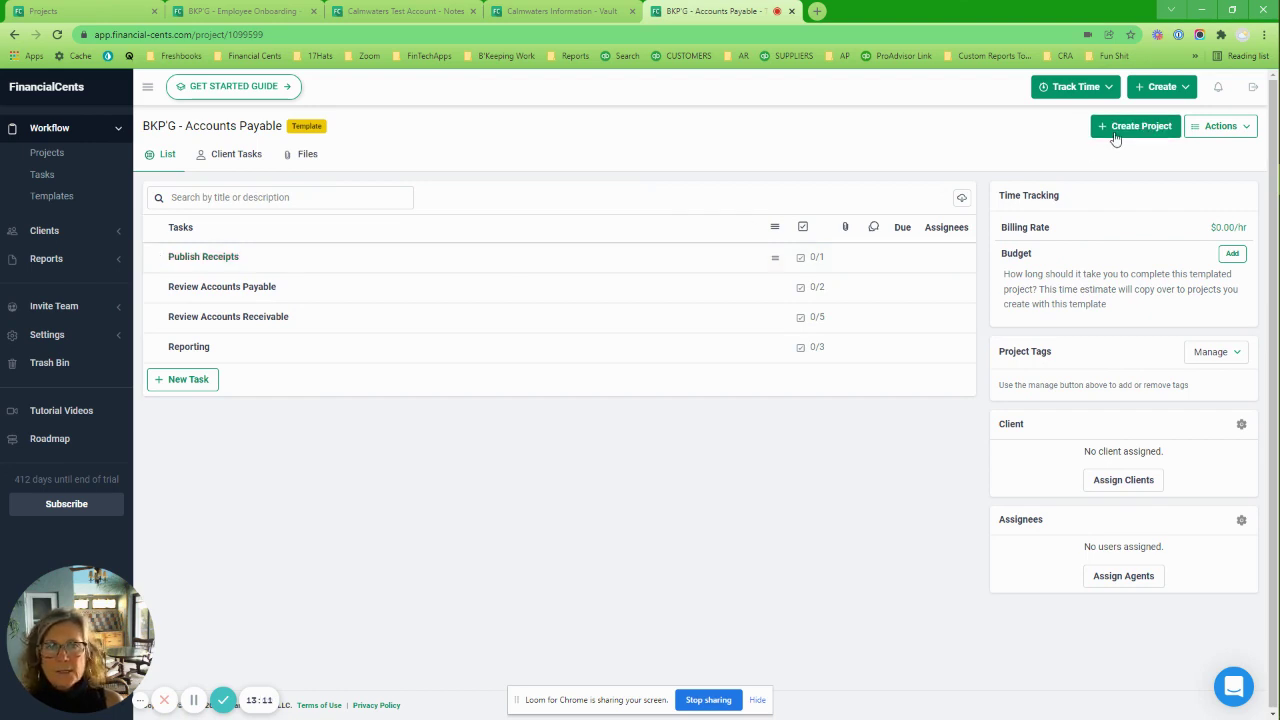
click(1221, 126)
click(1172, 156)
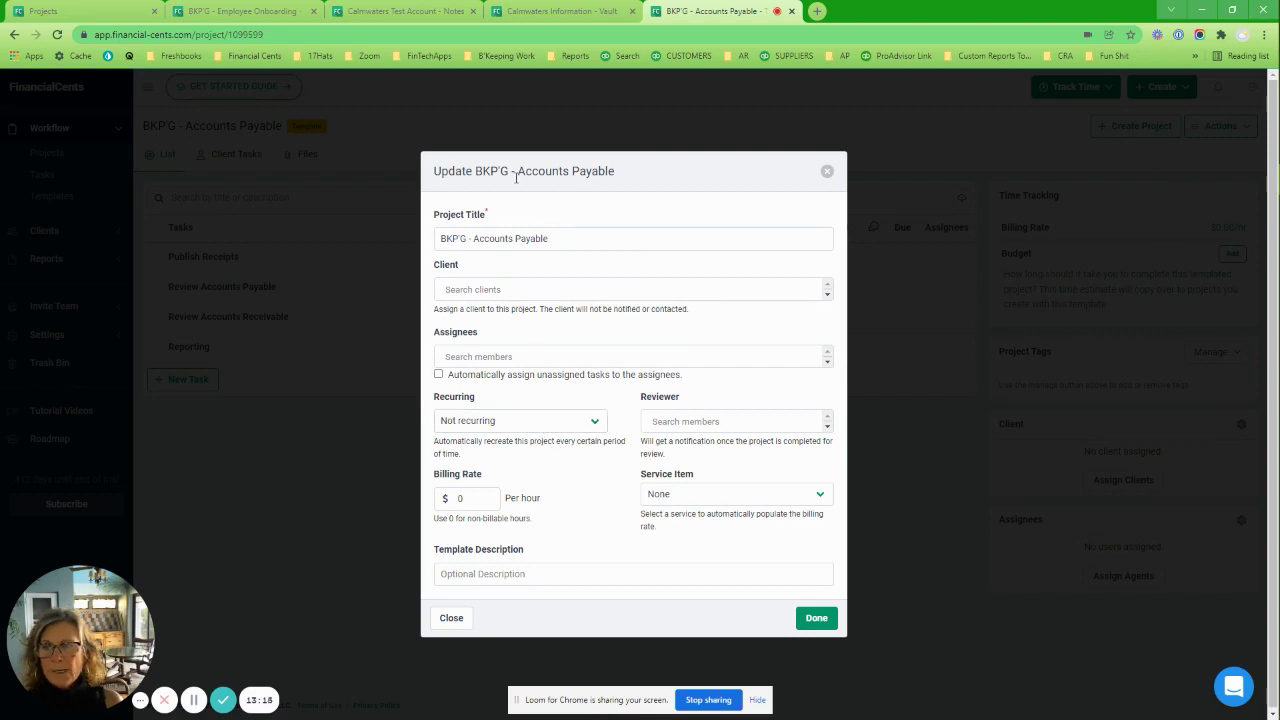
- Try a custom monthly recurrence on the first Monday for the Accounts Payable template
click(546, 423)
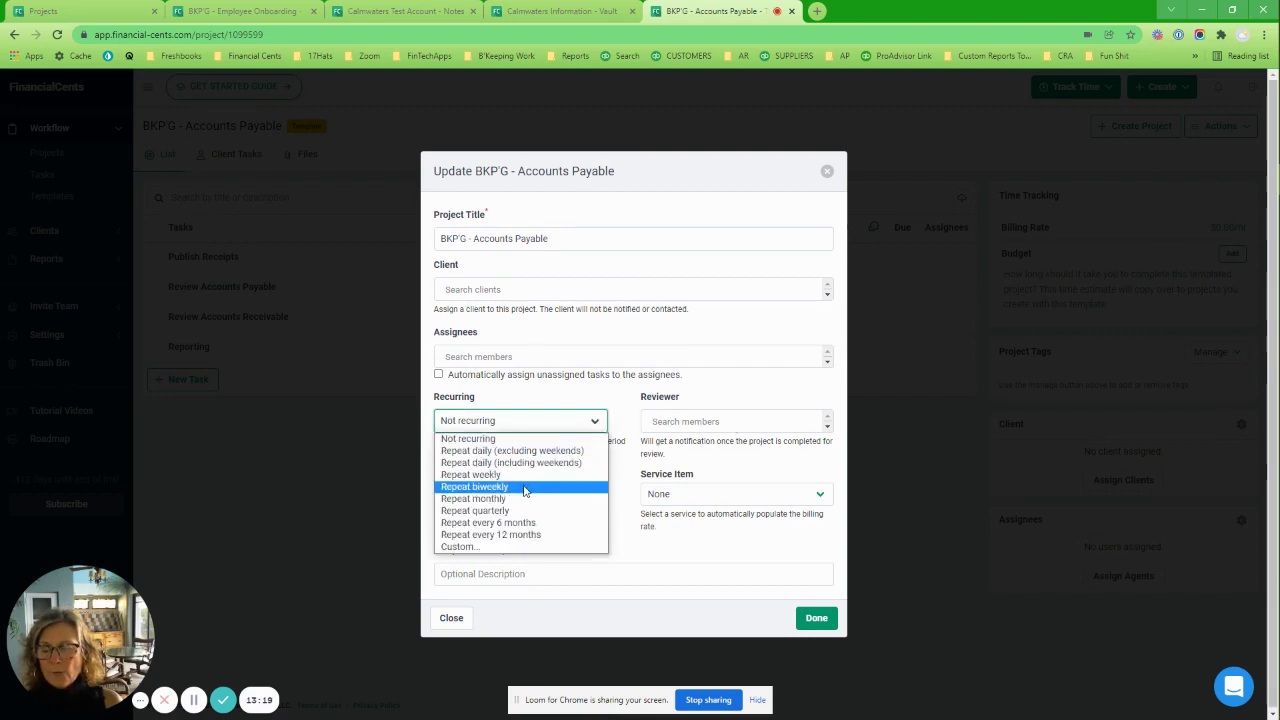
click(499, 549)
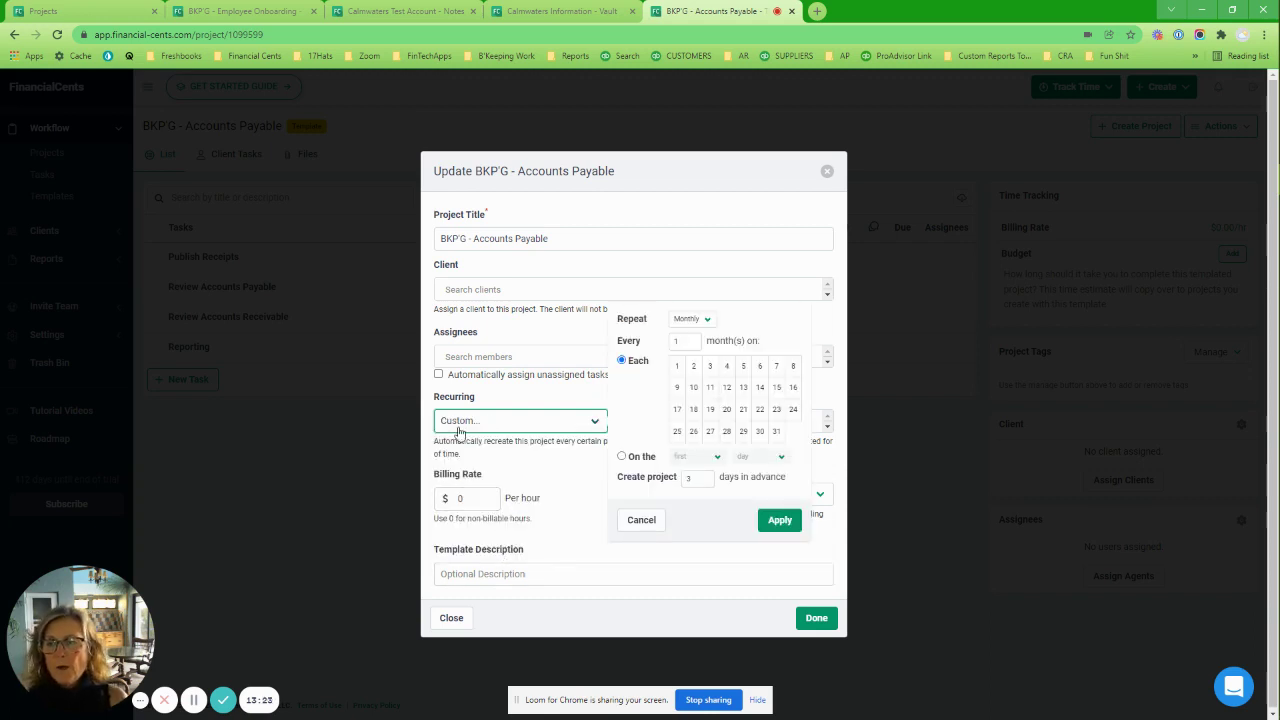
click(622, 457)
click(768, 458)
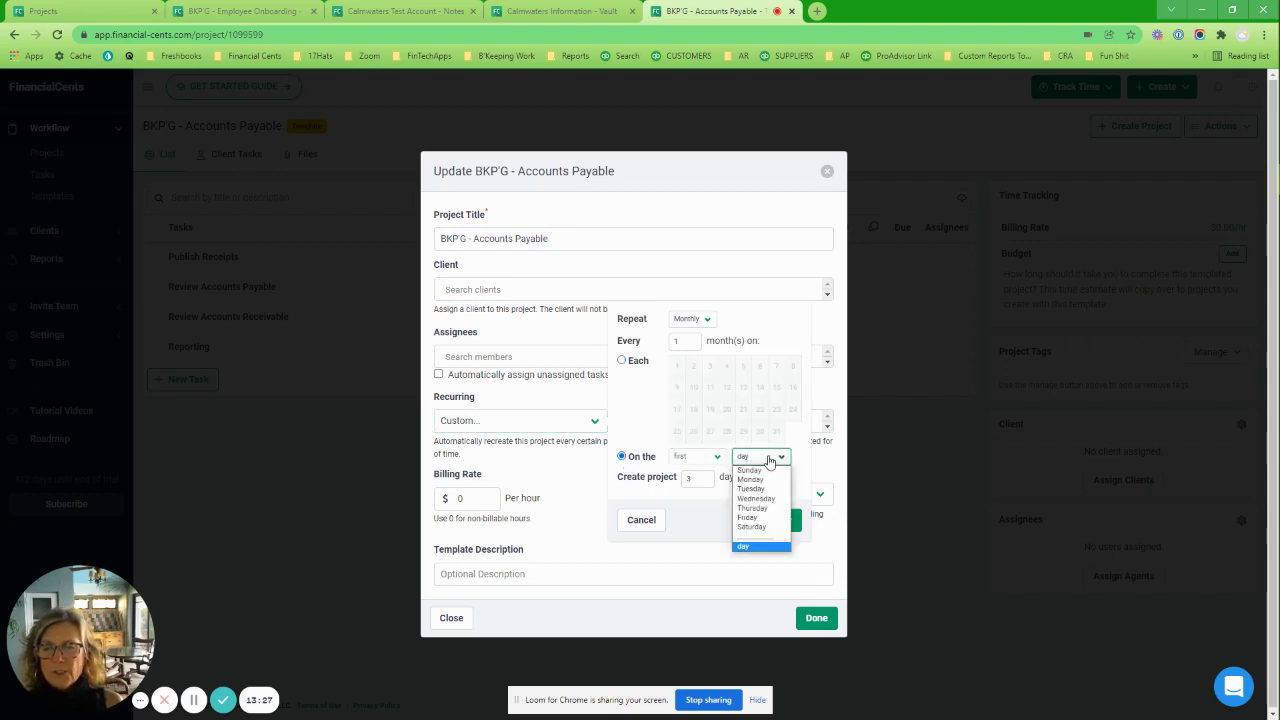
click(763, 479)
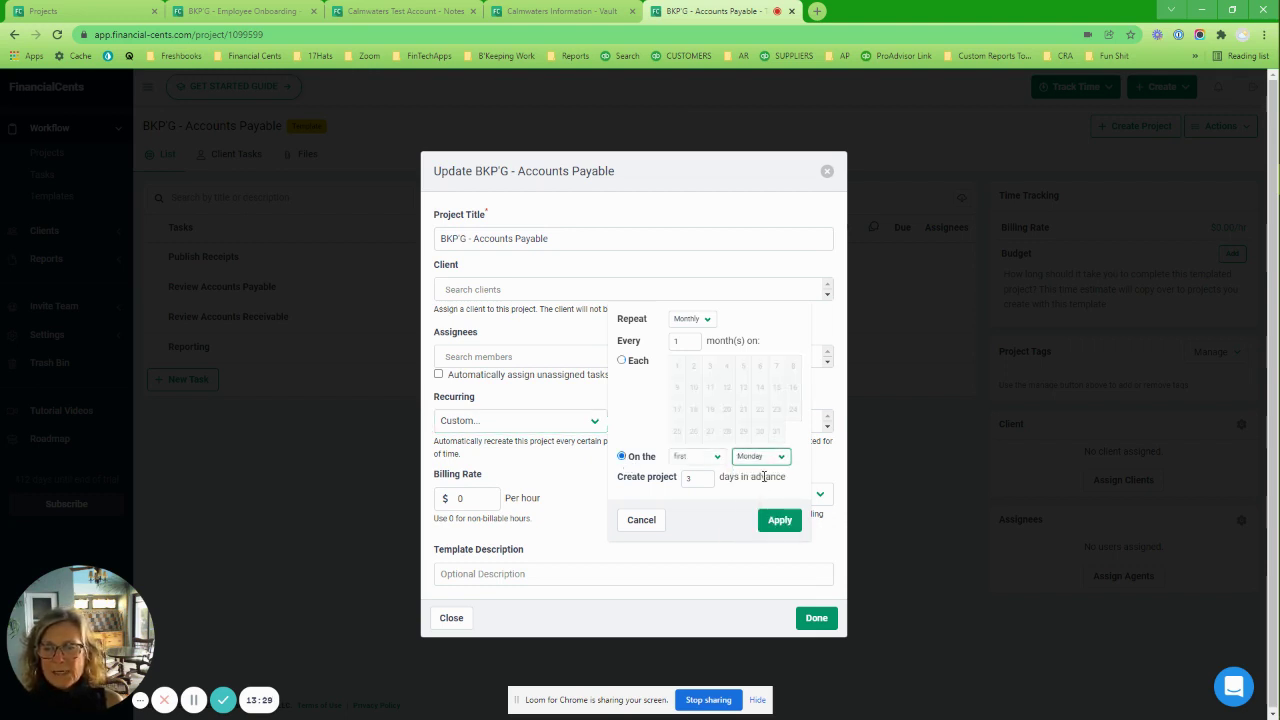
- Try a custom weekly recurrence for the template, apply it in the form, and close the form without saving
click(692, 319)
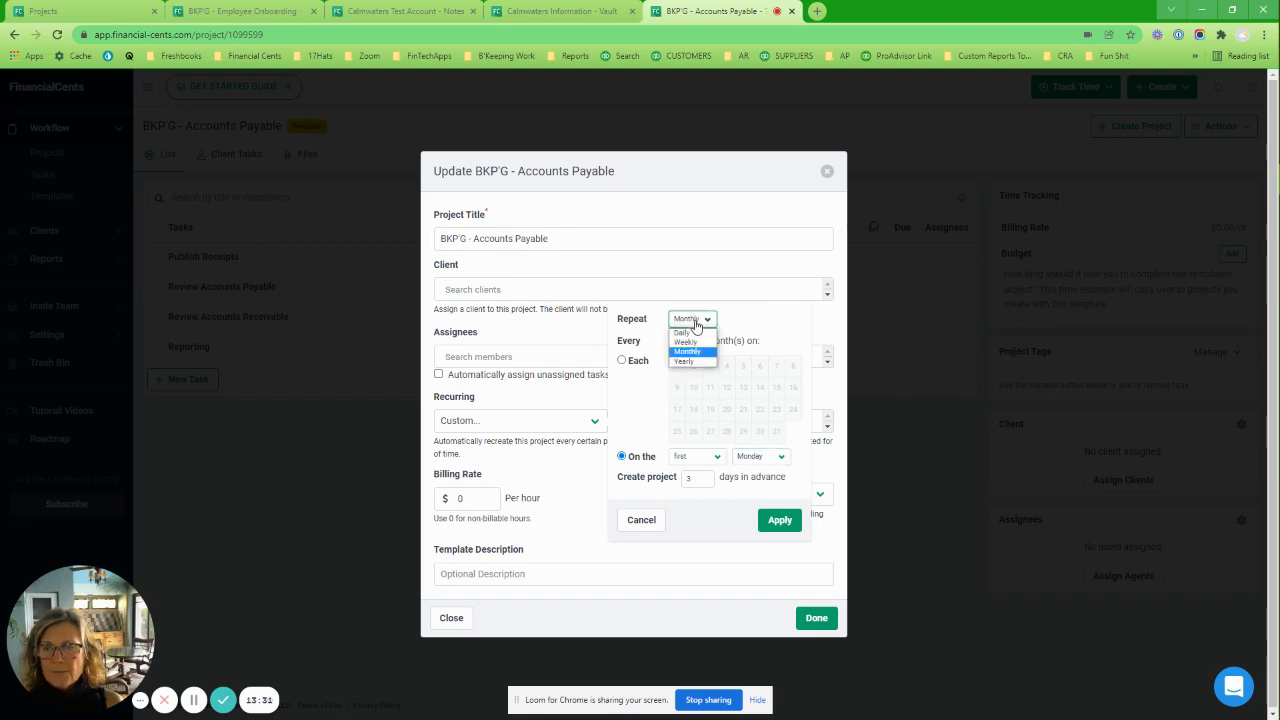
click(690, 342)
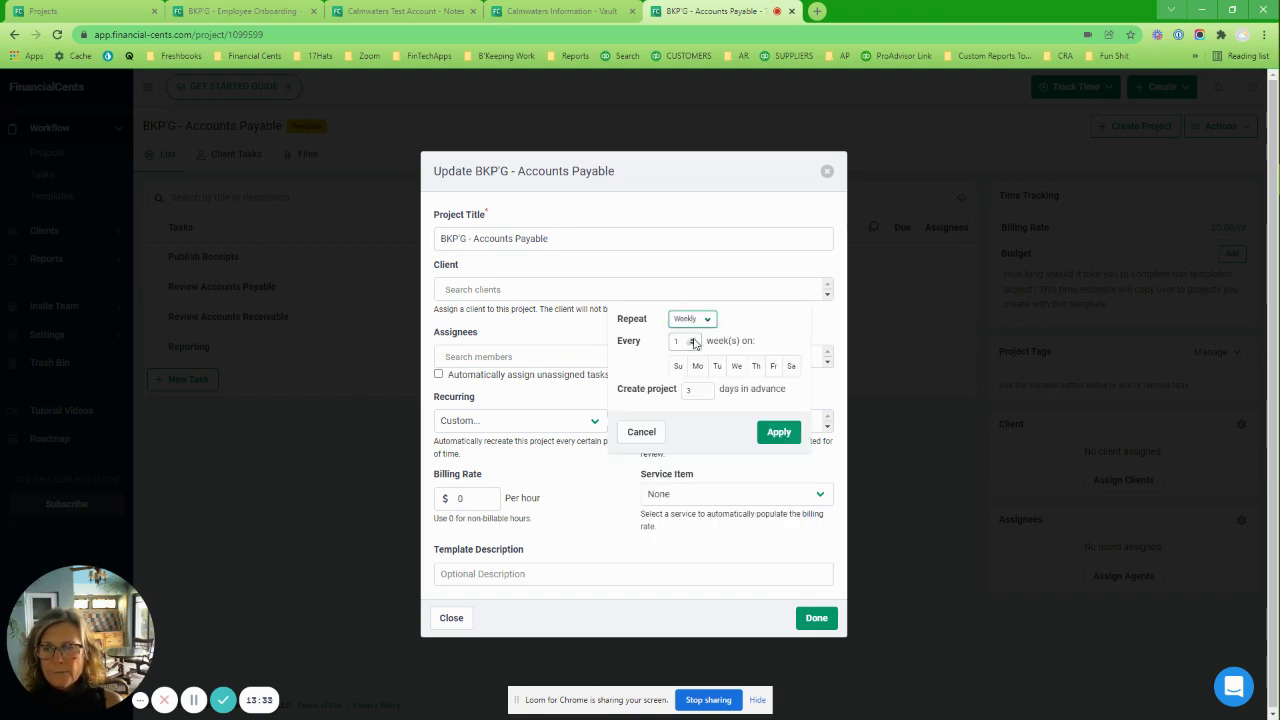
click(776, 432)
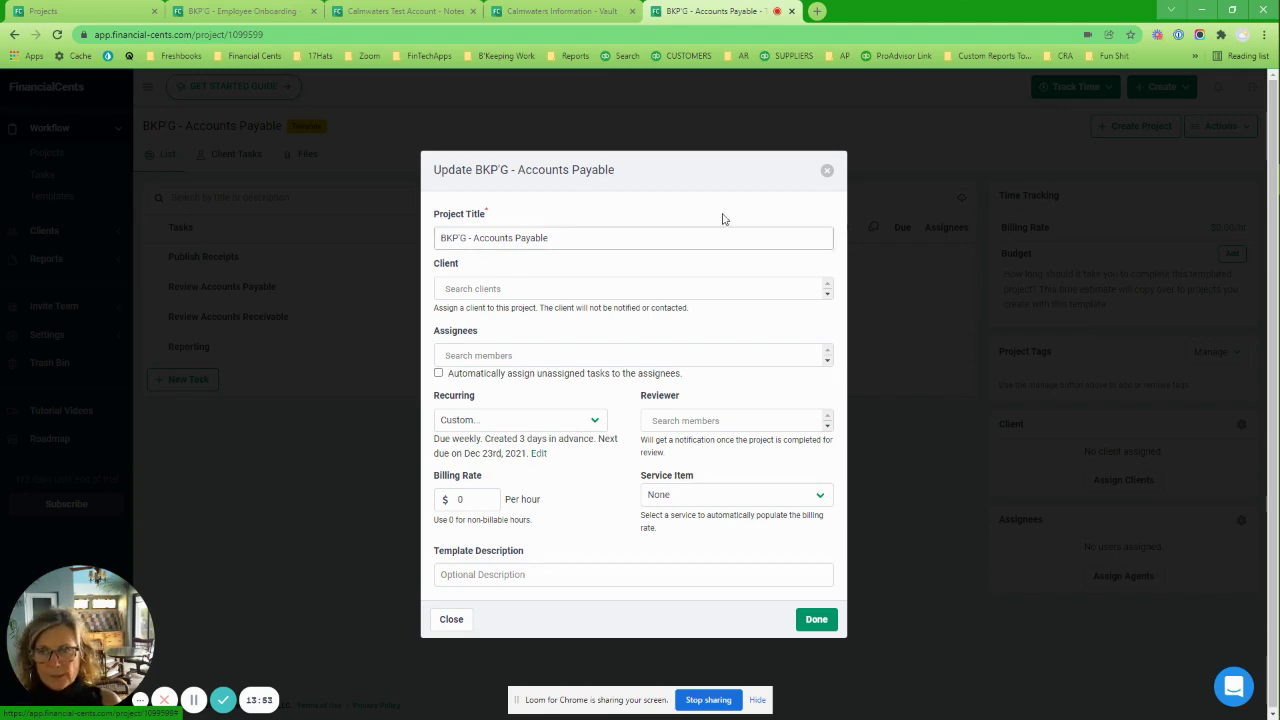
click(827, 174)
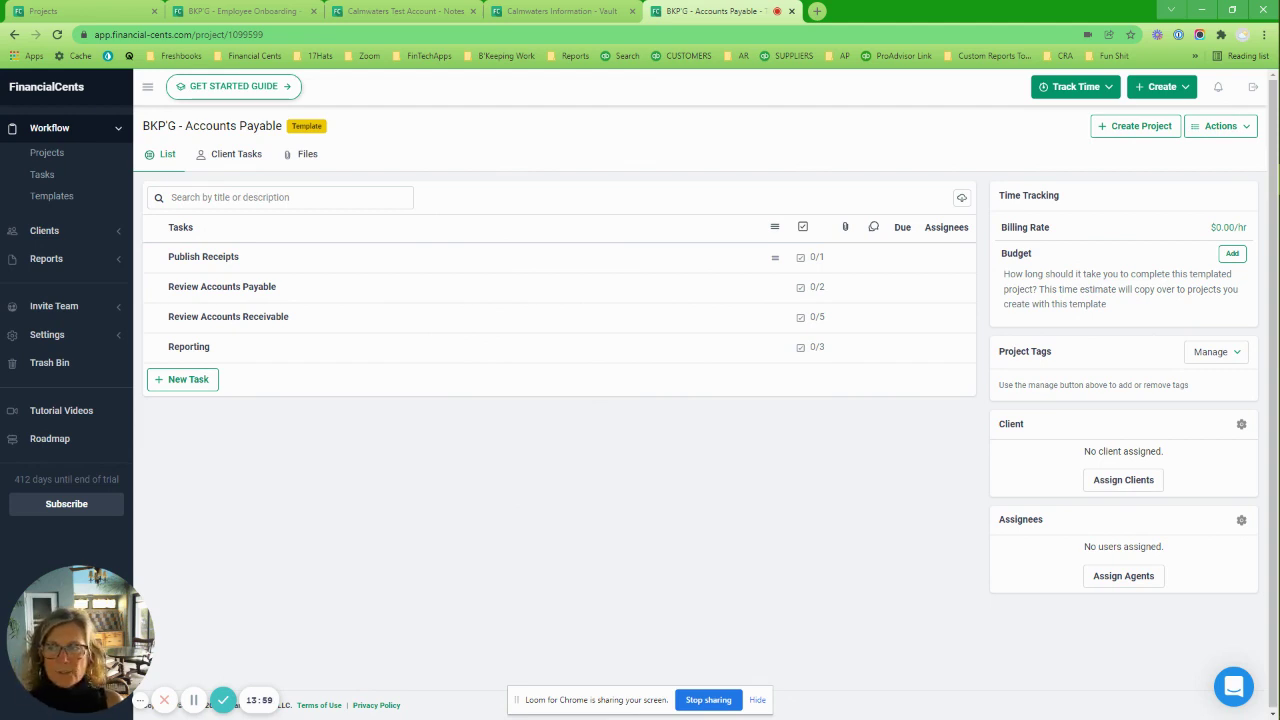
- View the client tasks of the BKP'G - Accounts Payable template
click(235, 163)
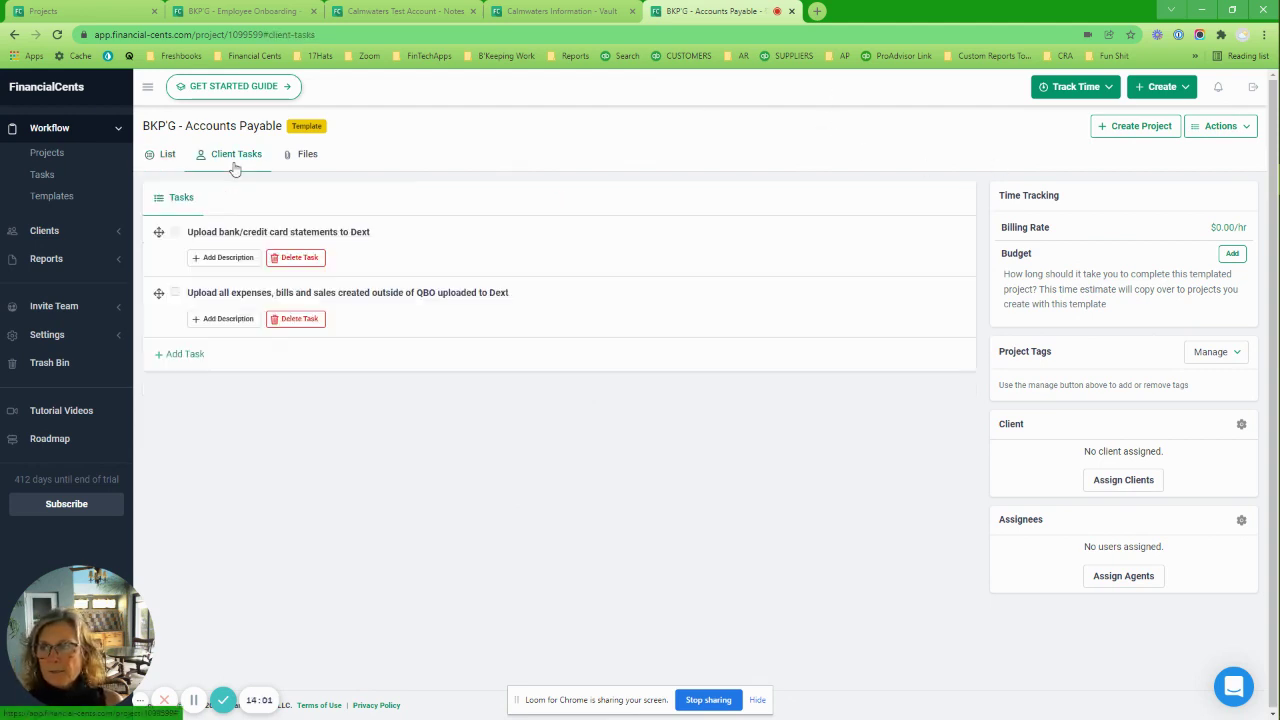
- View the Accounts Payable task list, search the project templates for "boo" and open BKP'G - Monthly Bookkeeping - Master Copy
click(165, 158)
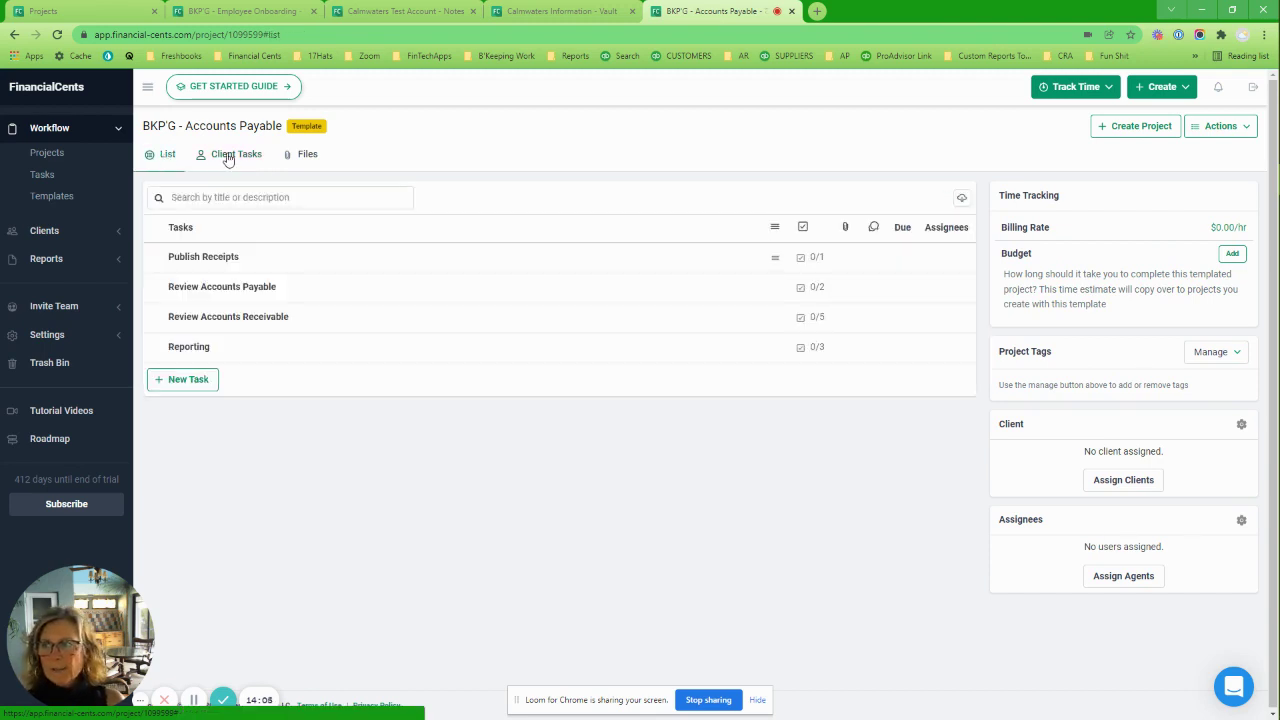
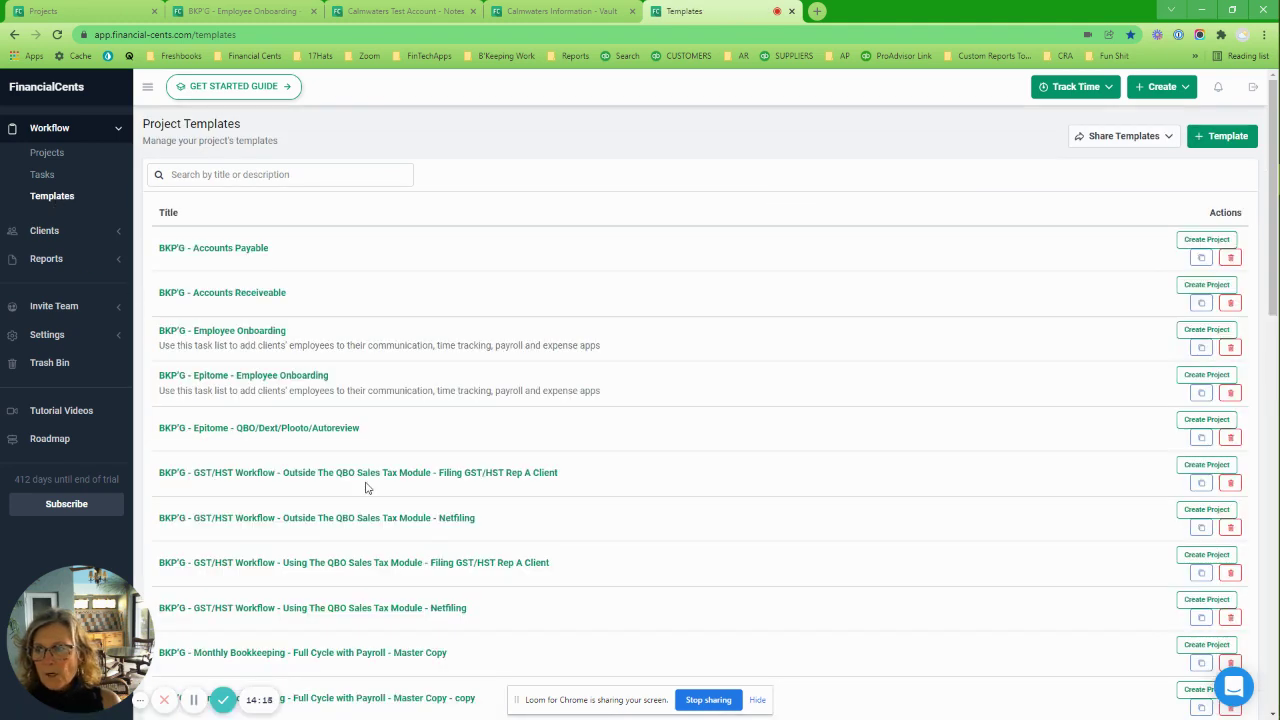
click(272, 174)
text(boo)
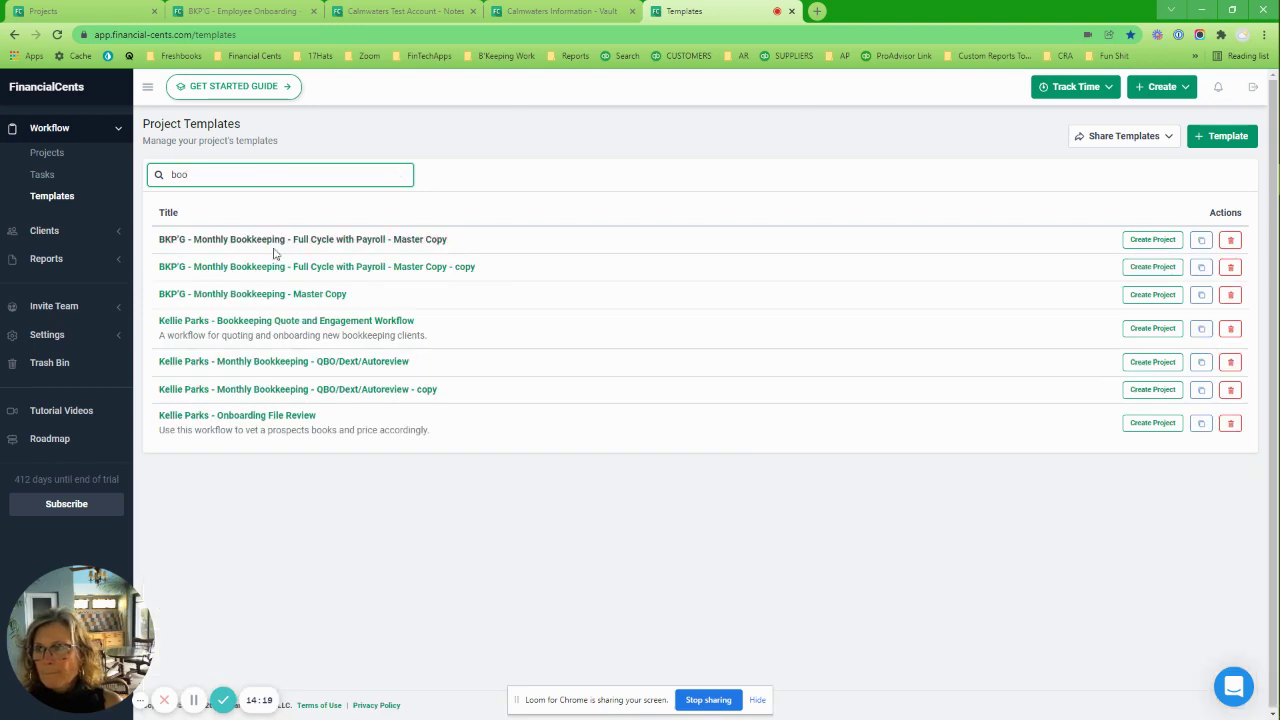
click(286, 298)
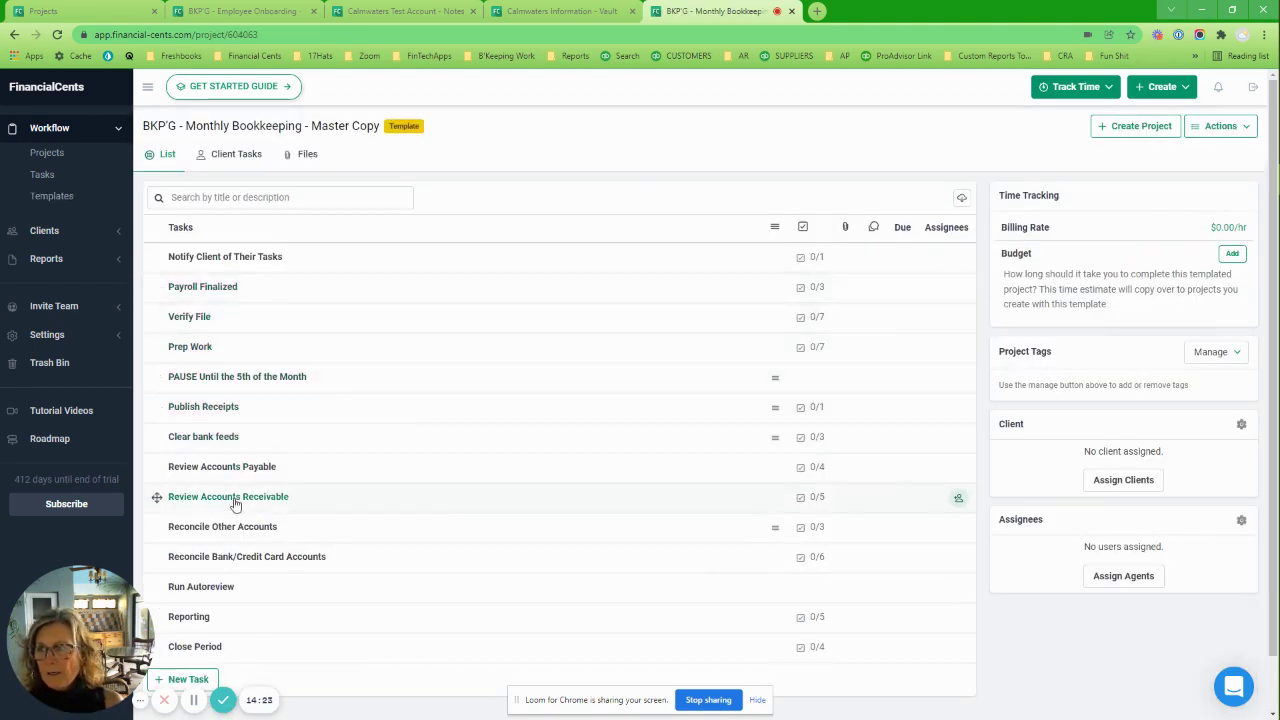
- Make the Reconcile Bank/Credit Card Accounts task dependent on Clear bank feeds, save the dependency and close the task
click(247, 558)
scroll(454, 551, down, 2)
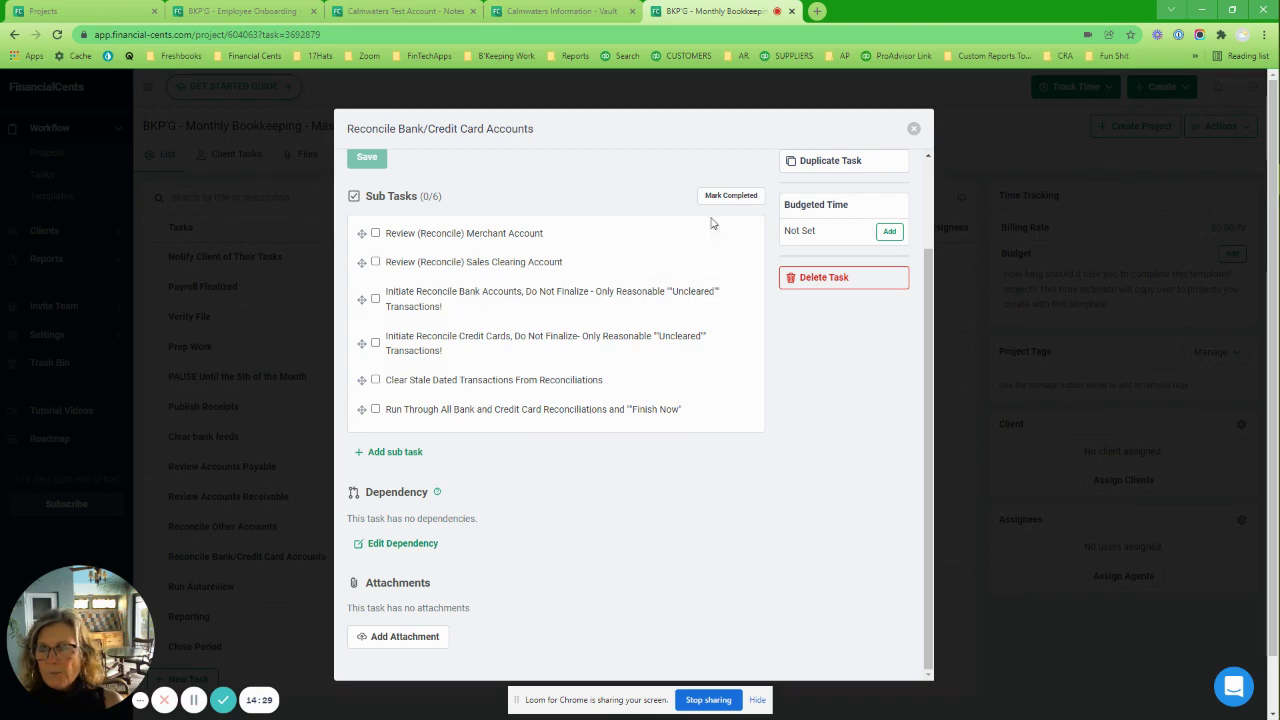
click(425, 543)
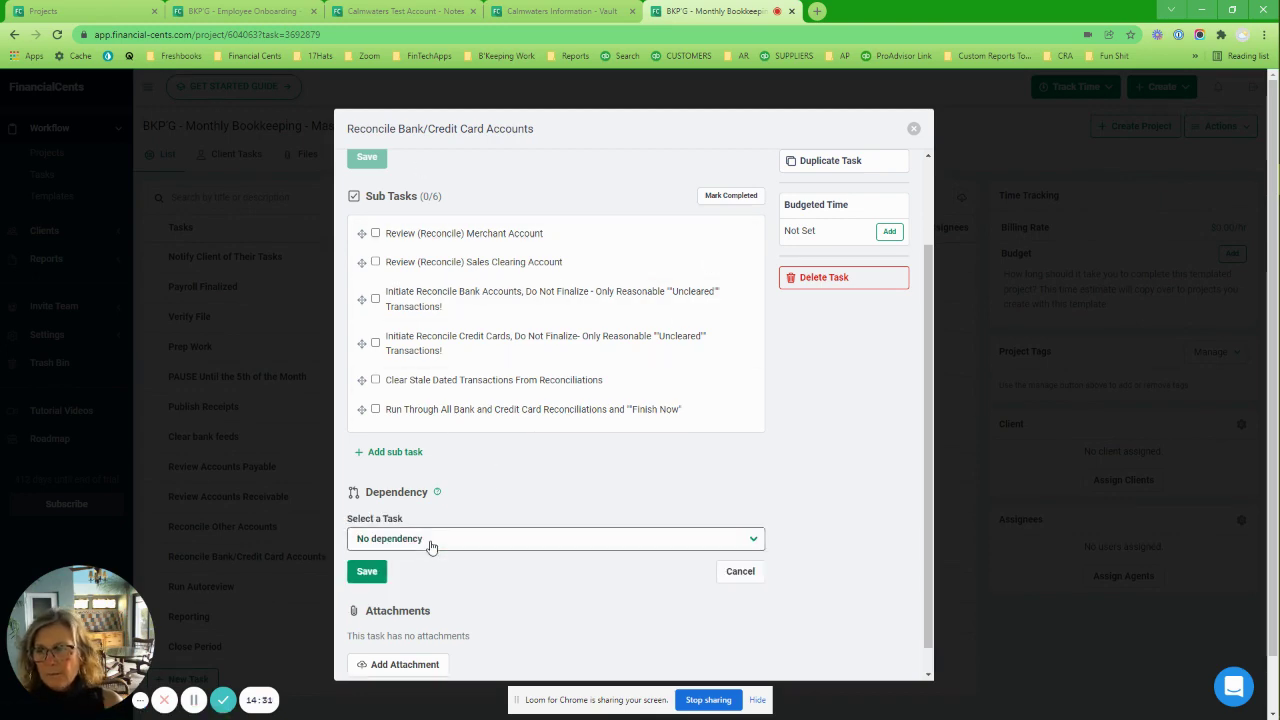
click(430, 540)
scroll(440, 618, down, 1)
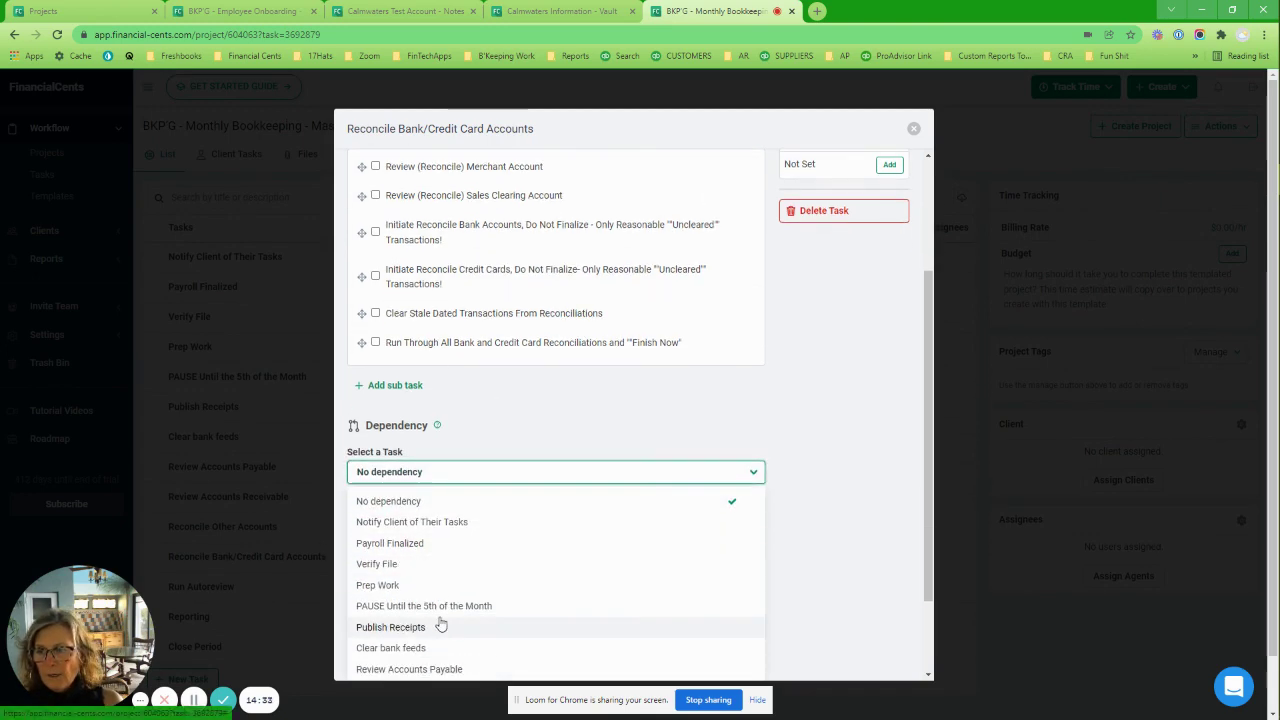
scroll(442, 525, down, 1)
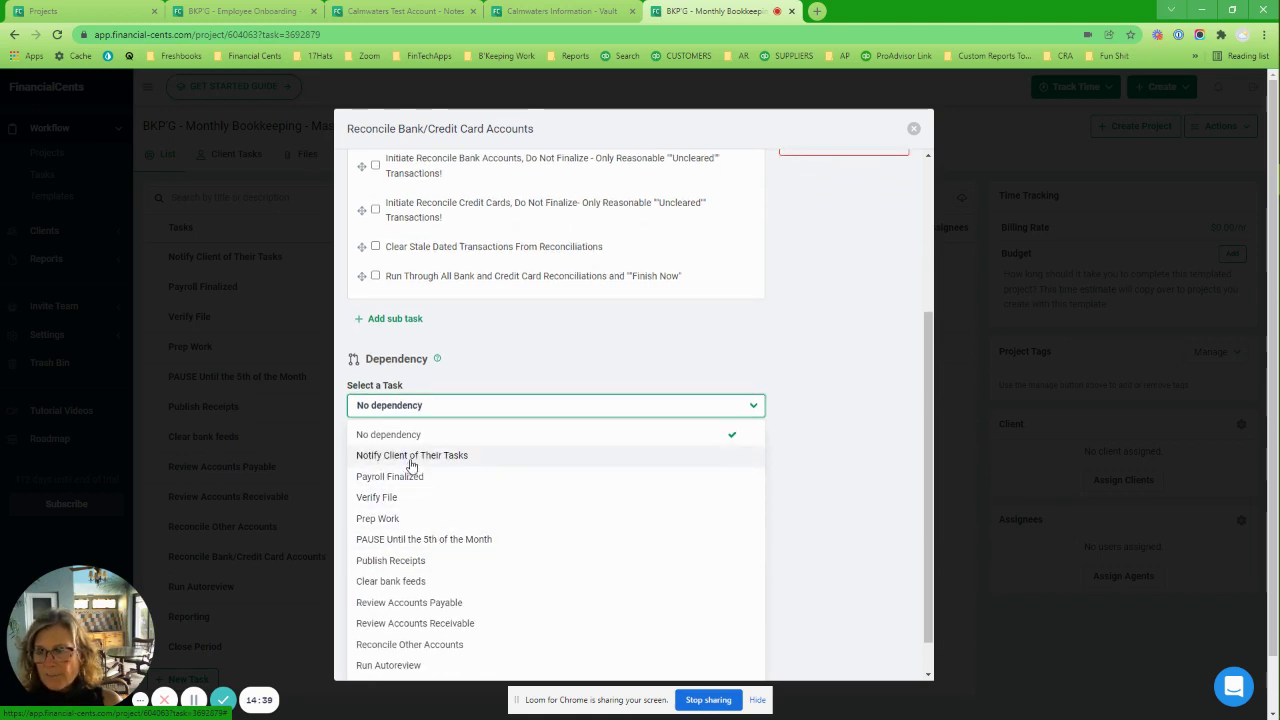
click(421, 582)
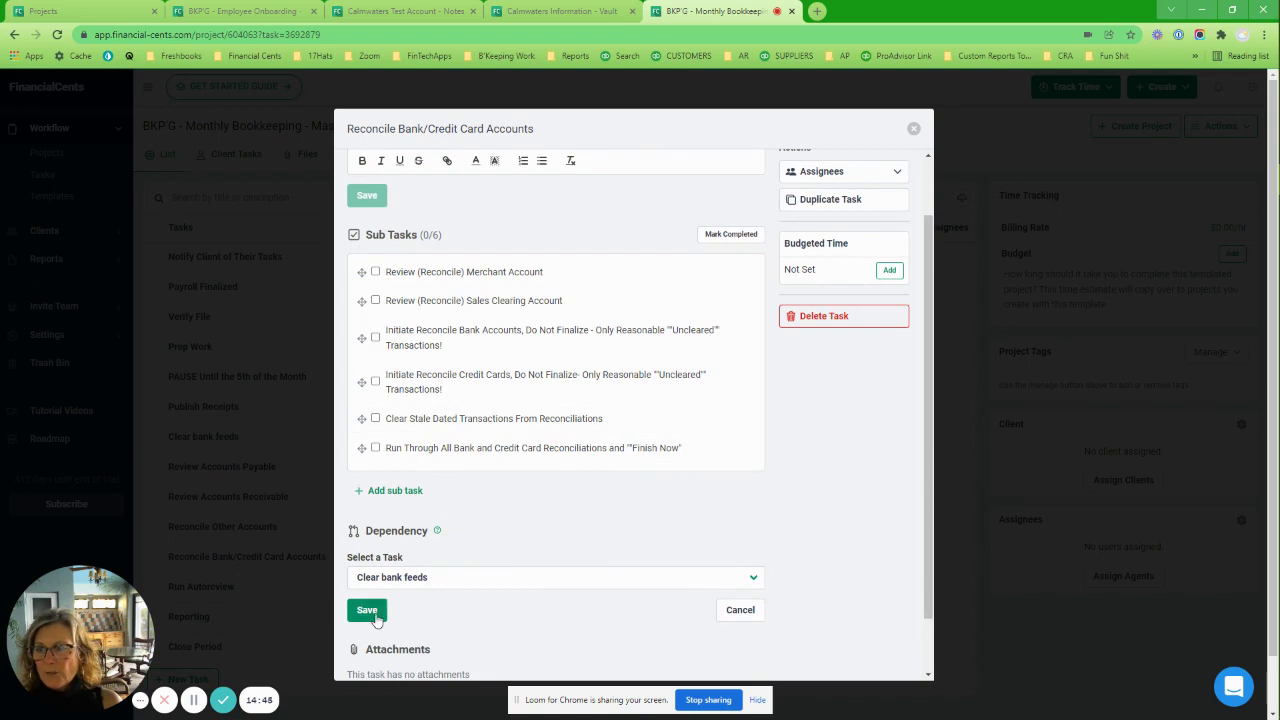
click(368, 610)
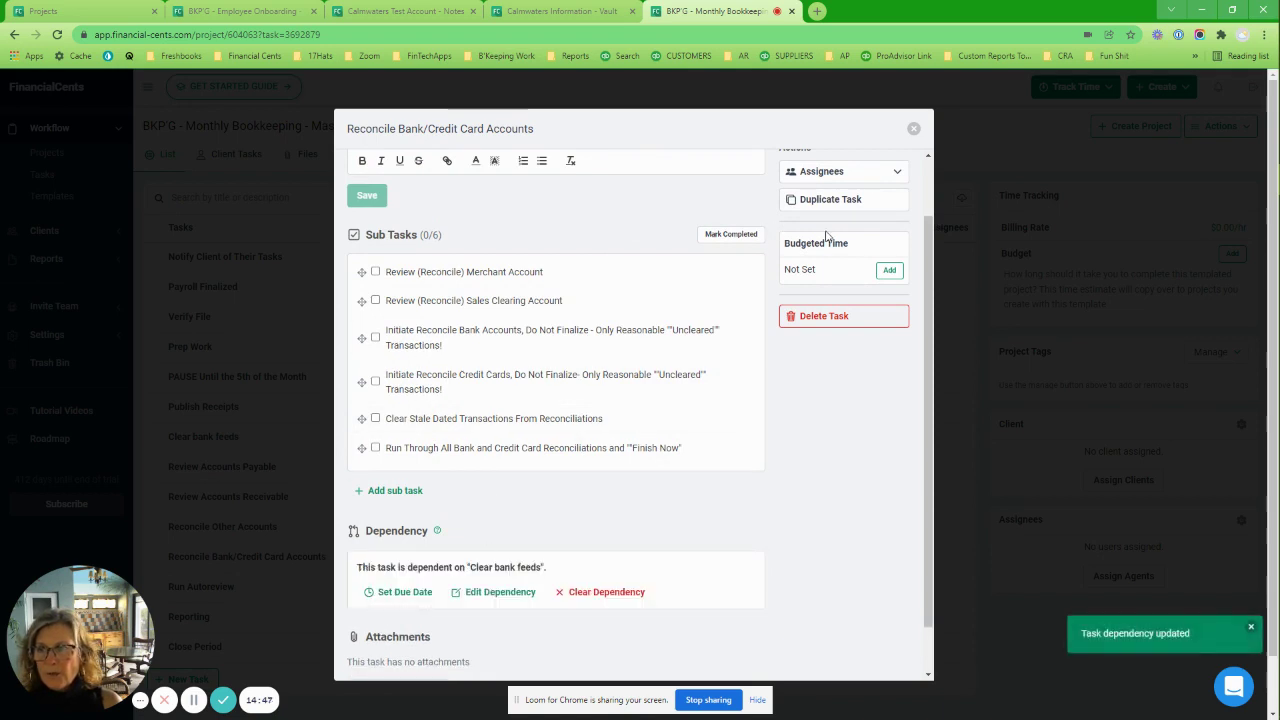
scroll(565, 510, down, 2)
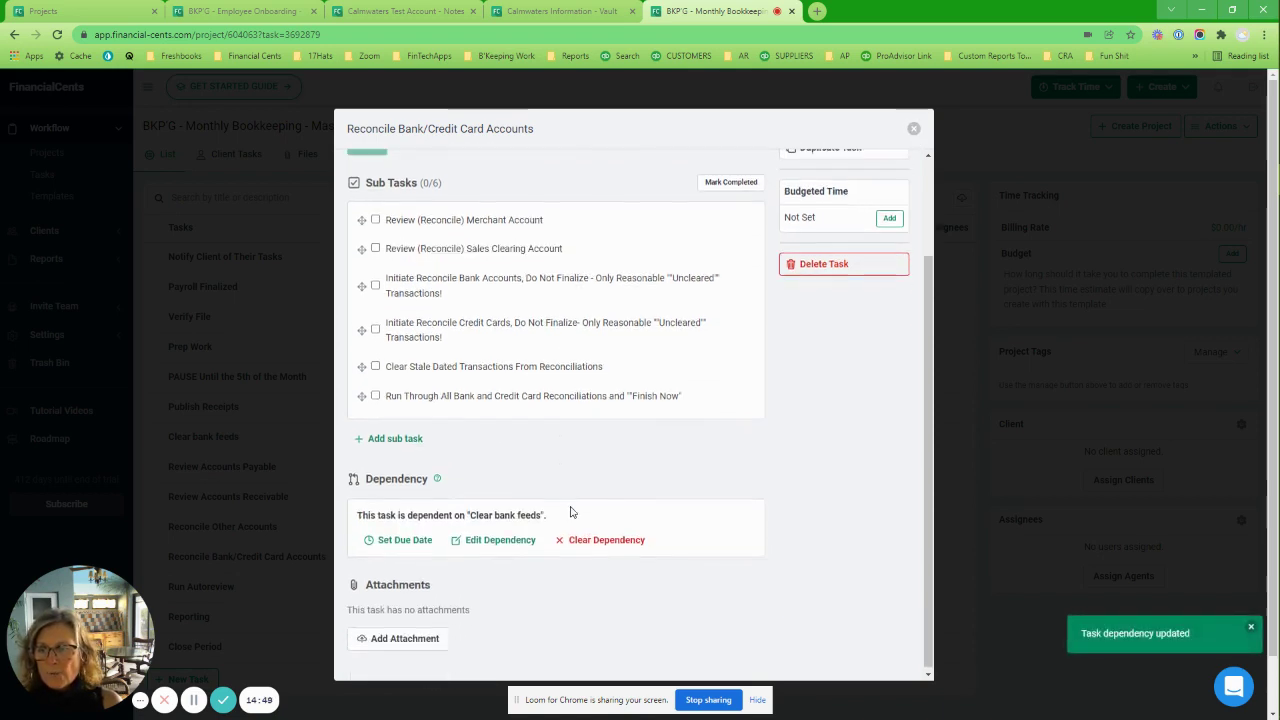
click(911, 129)
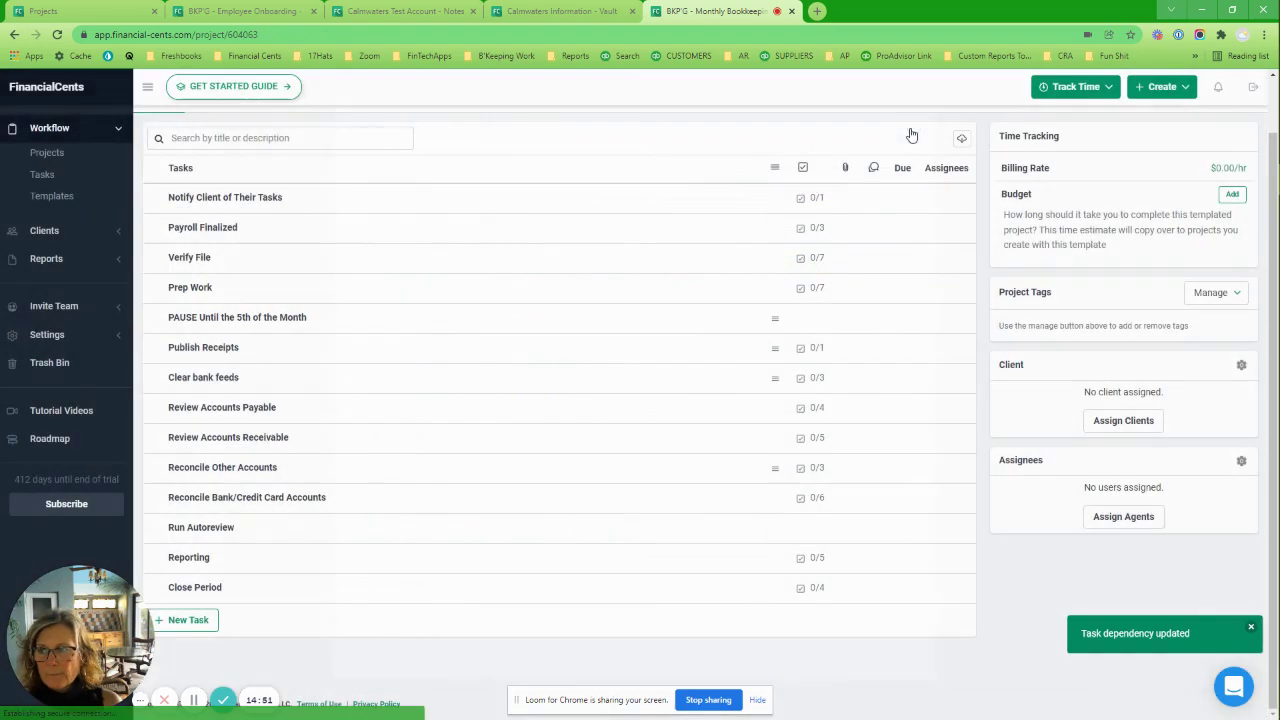
- Examine the dependency choices of the Reporting task, save it with Run Autoreview still selected, and close the task
click(203, 560)
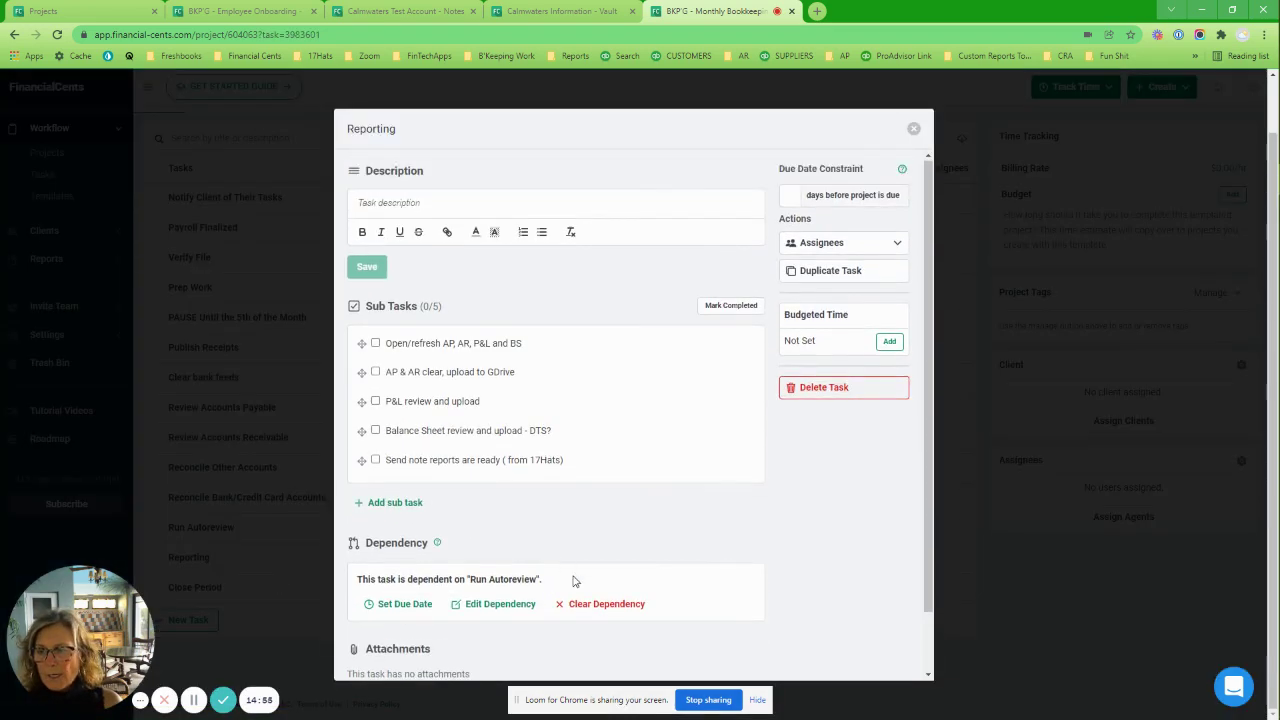
click(500, 605)
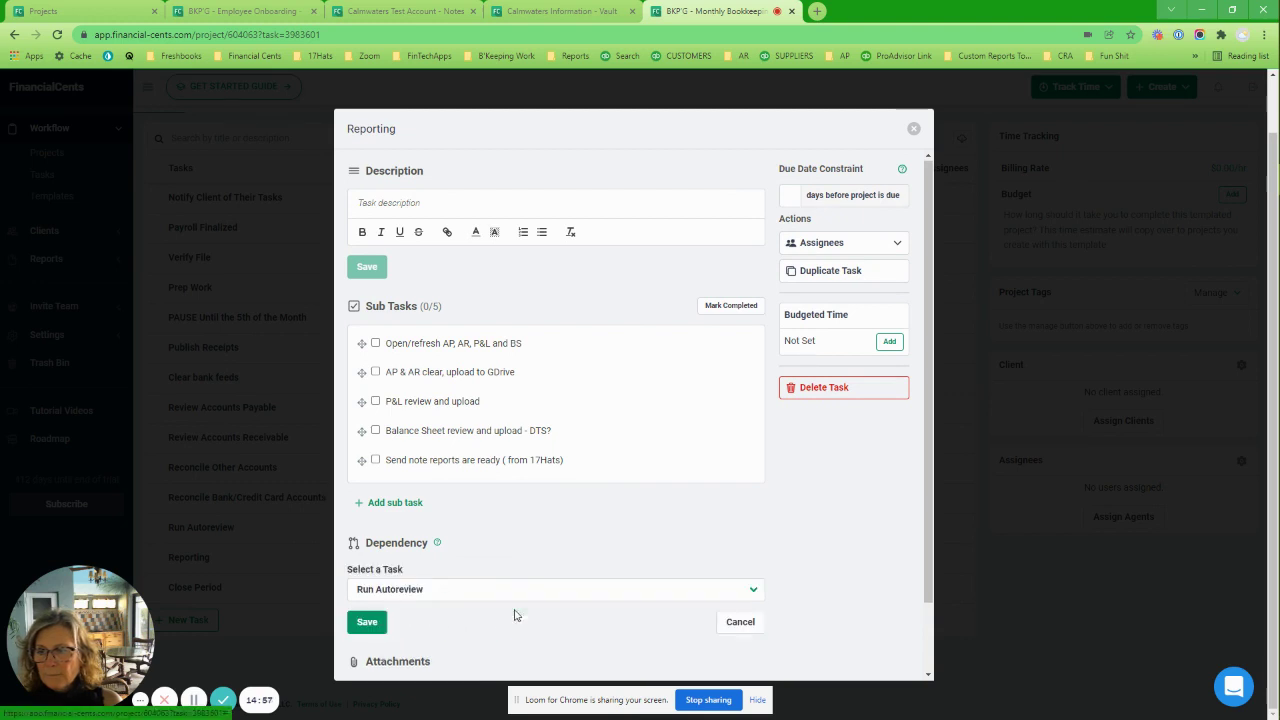
click(453, 590)
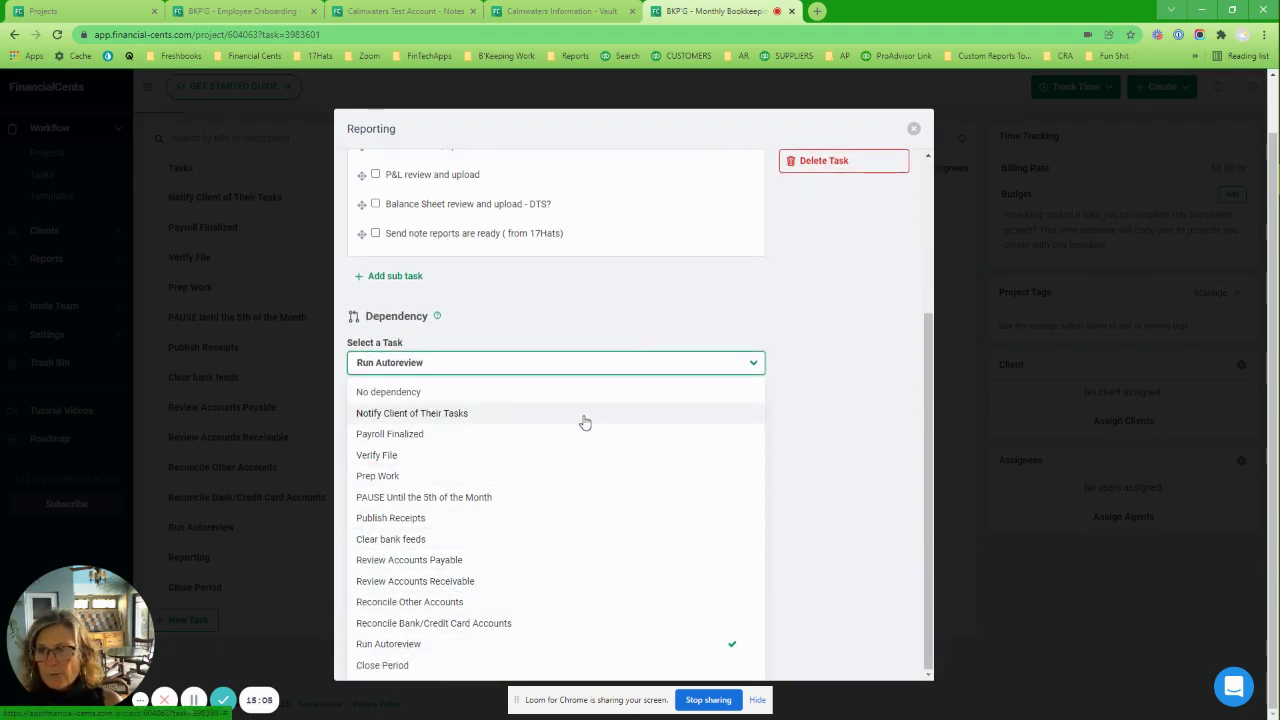
click(815, 424)
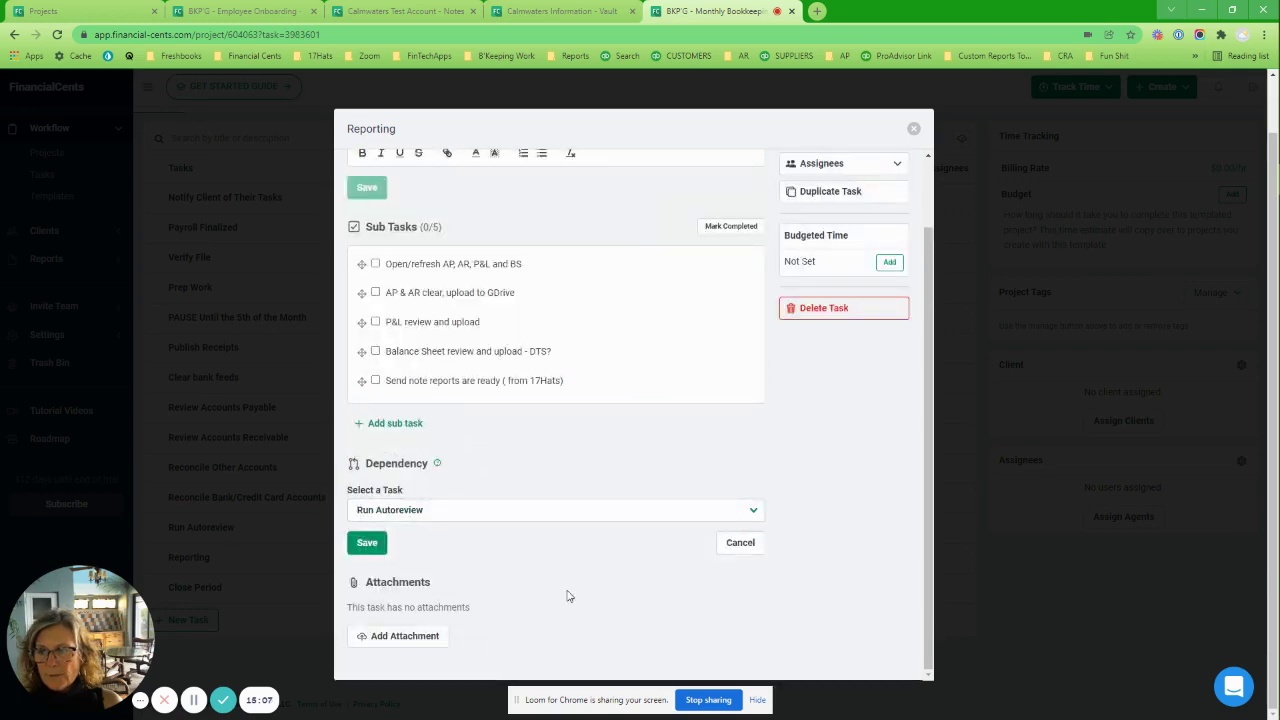
click(366, 548)
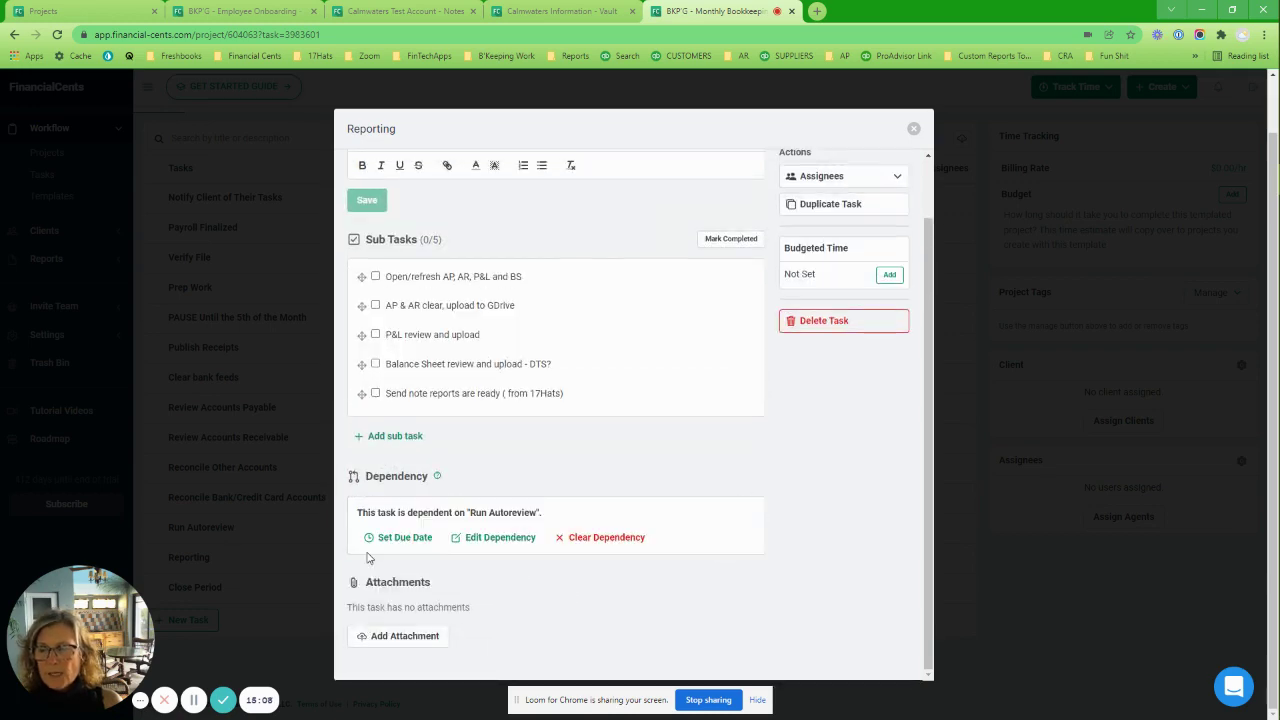
click(913, 129)
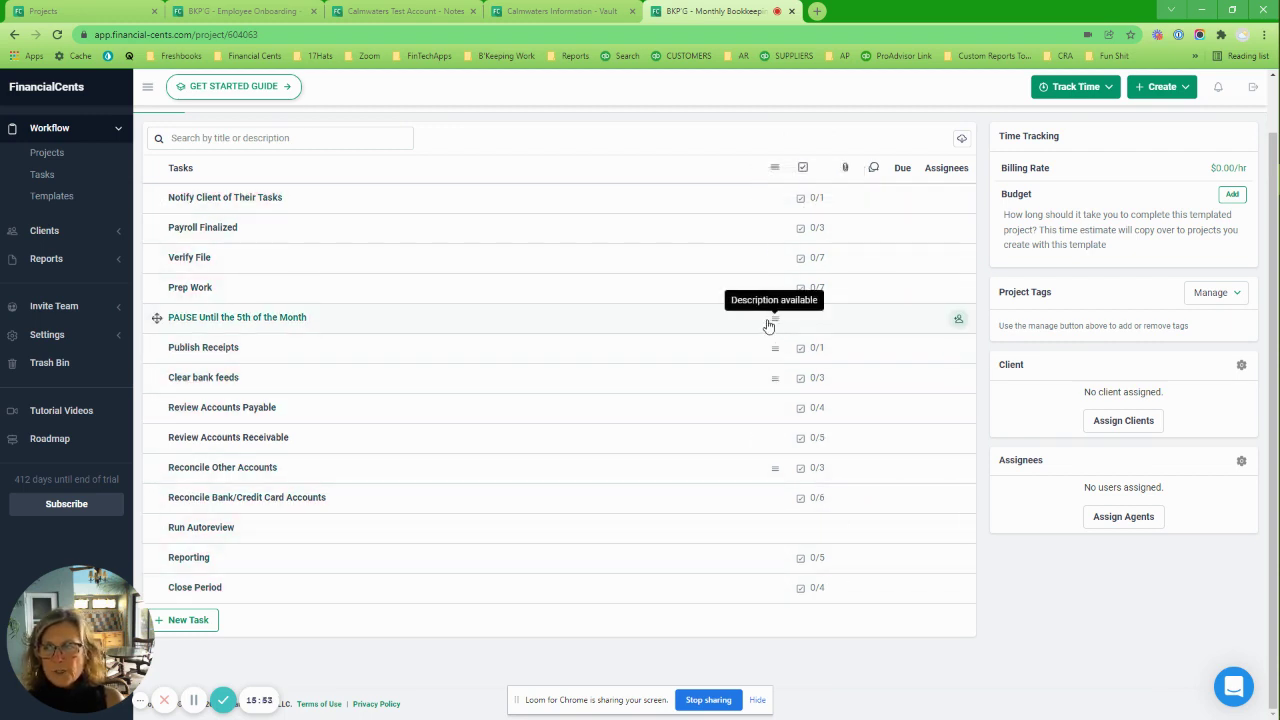
- Add a line reading "Link" to the Clear bank feeds task description, try to hyperlink it, and save the description
click(206, 377)
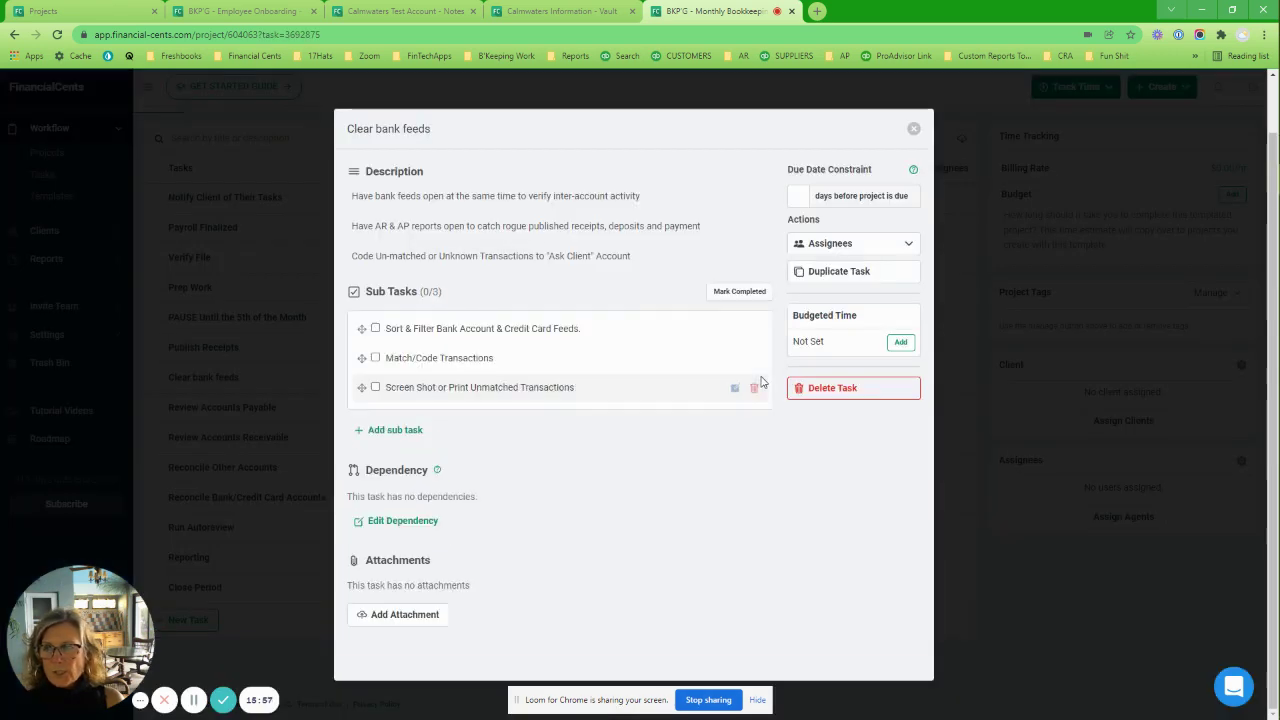
click(719, 203)
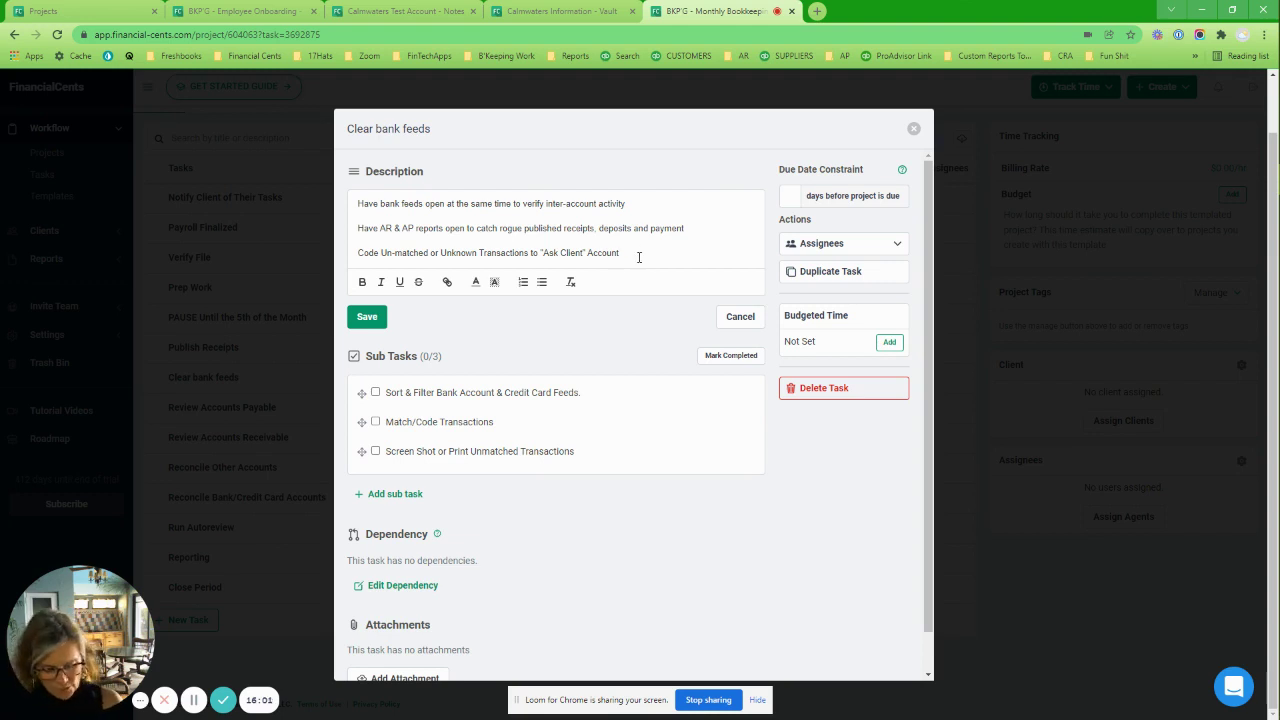
key(Return)
text(Link)
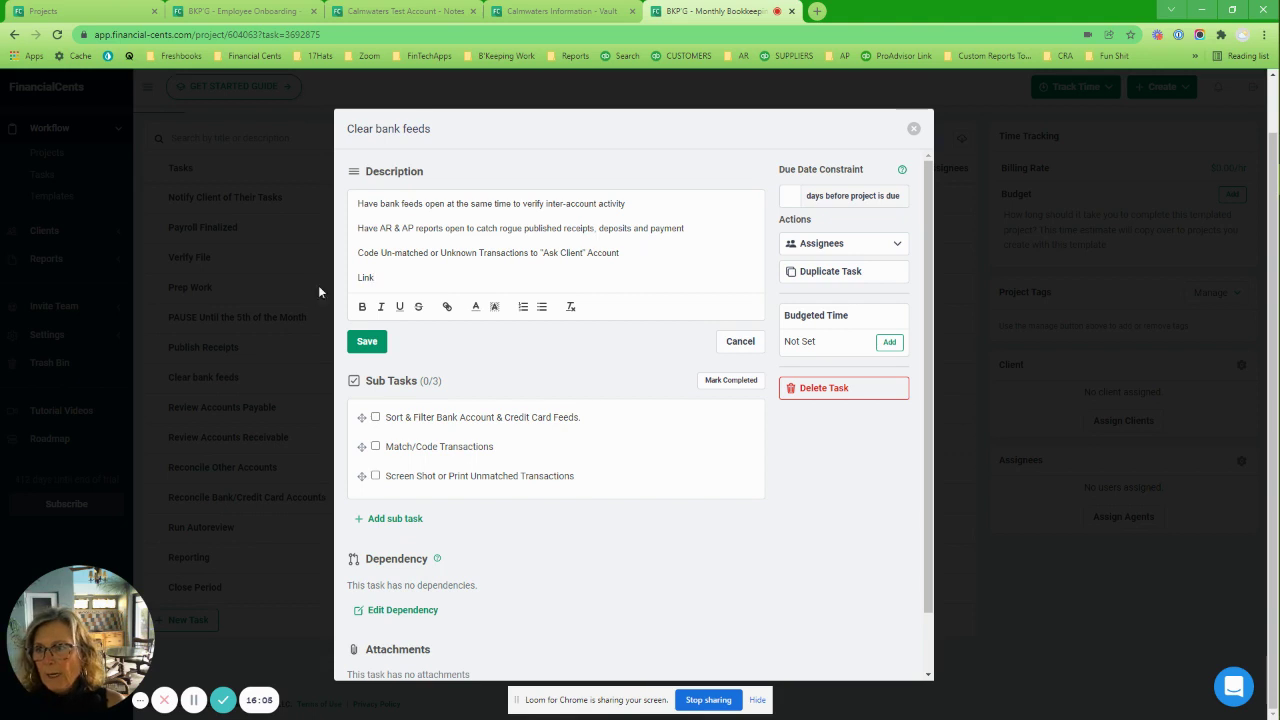
drag(388, 287, 341, 290)
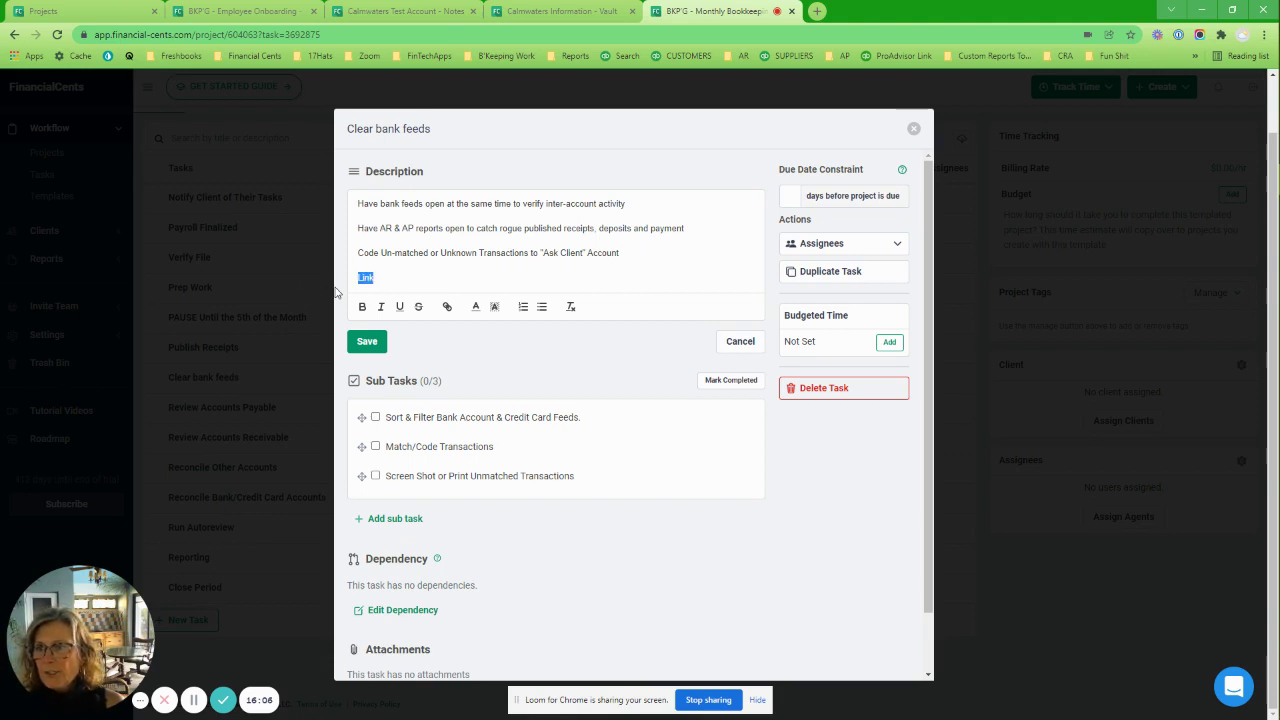
click(448, 307)
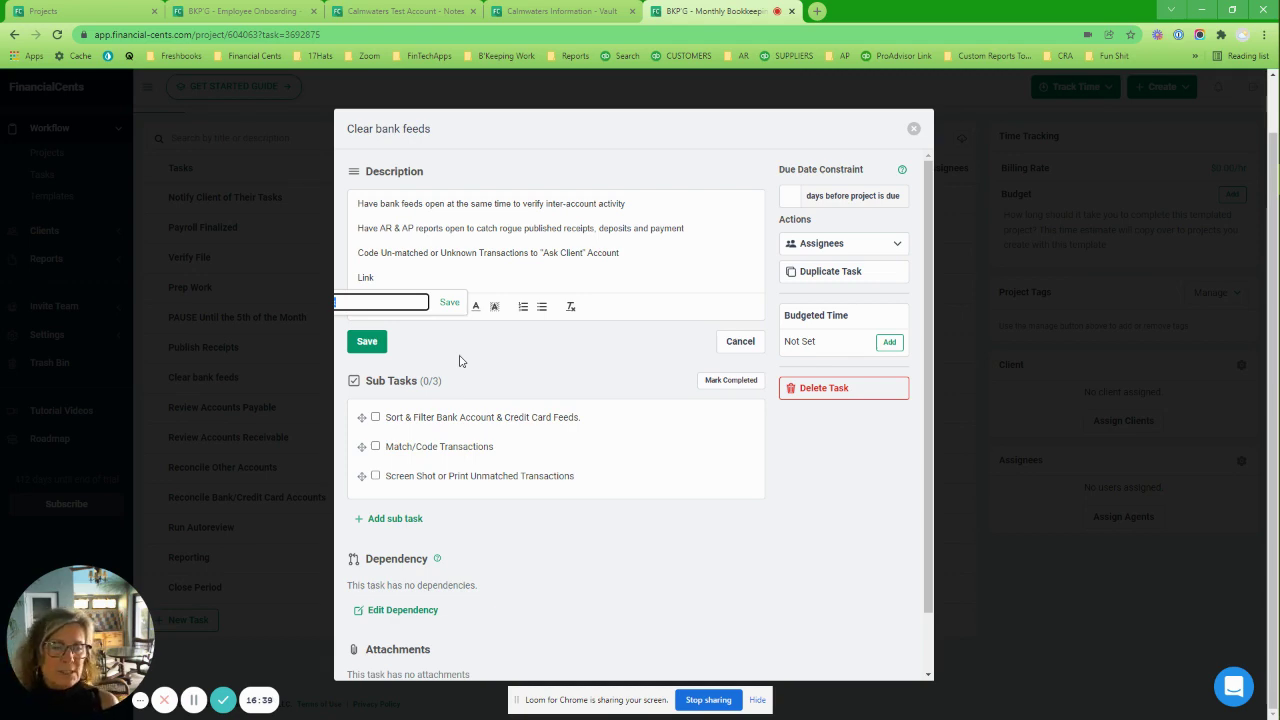
click(364, 343)
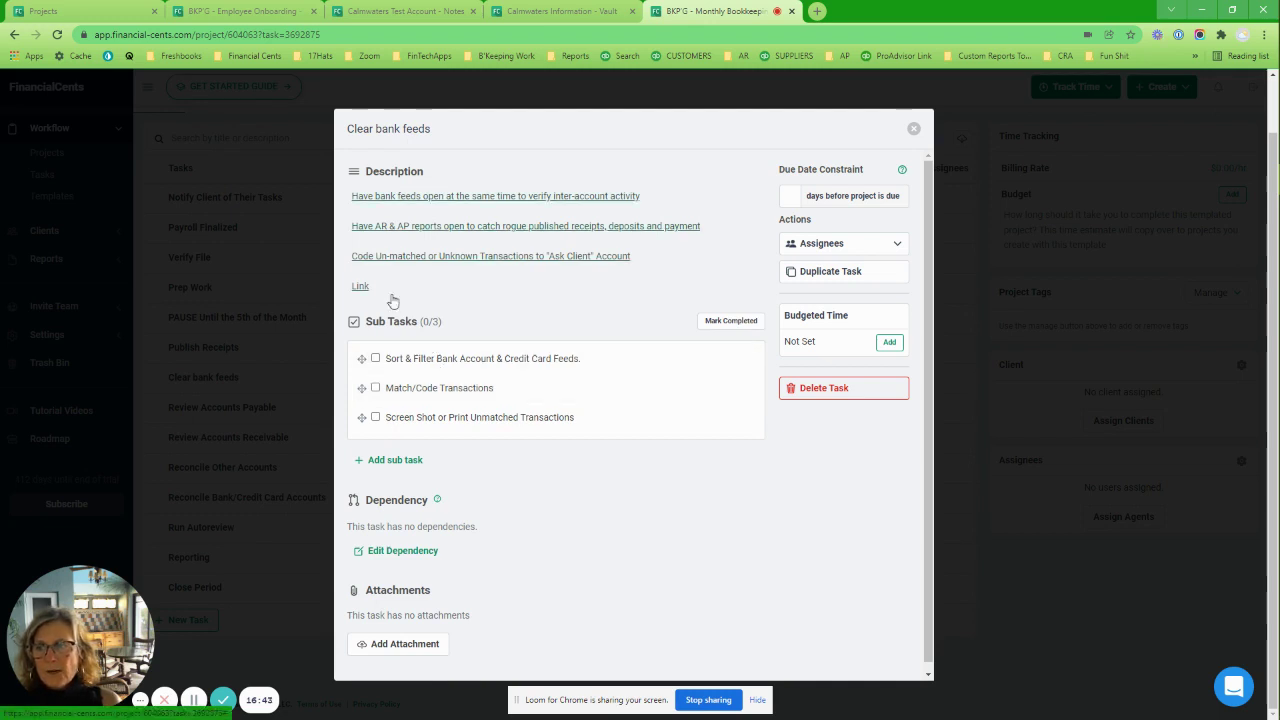
- Delete "Link" from the description and try a bulleted list on the AR & AP and Ask Client lines, closing the task without saving
click(392, 295)
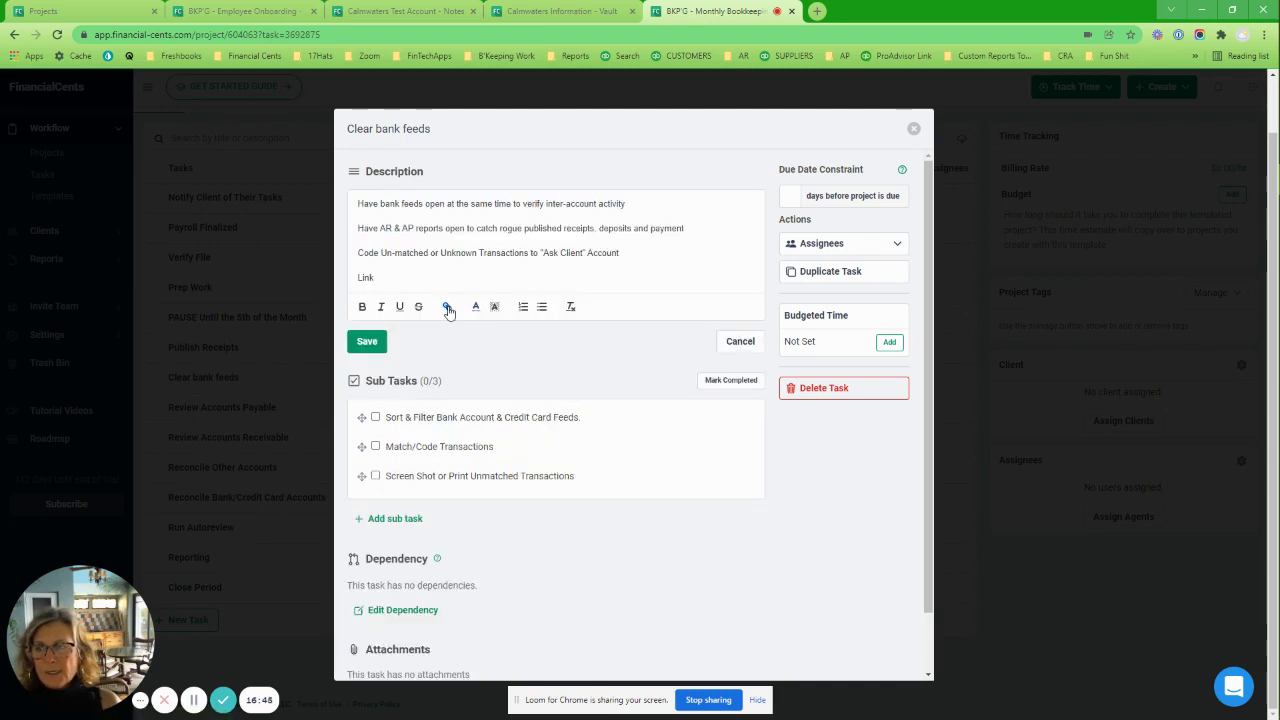
drag(375, 278, 353, 280)
key(BackSpace)
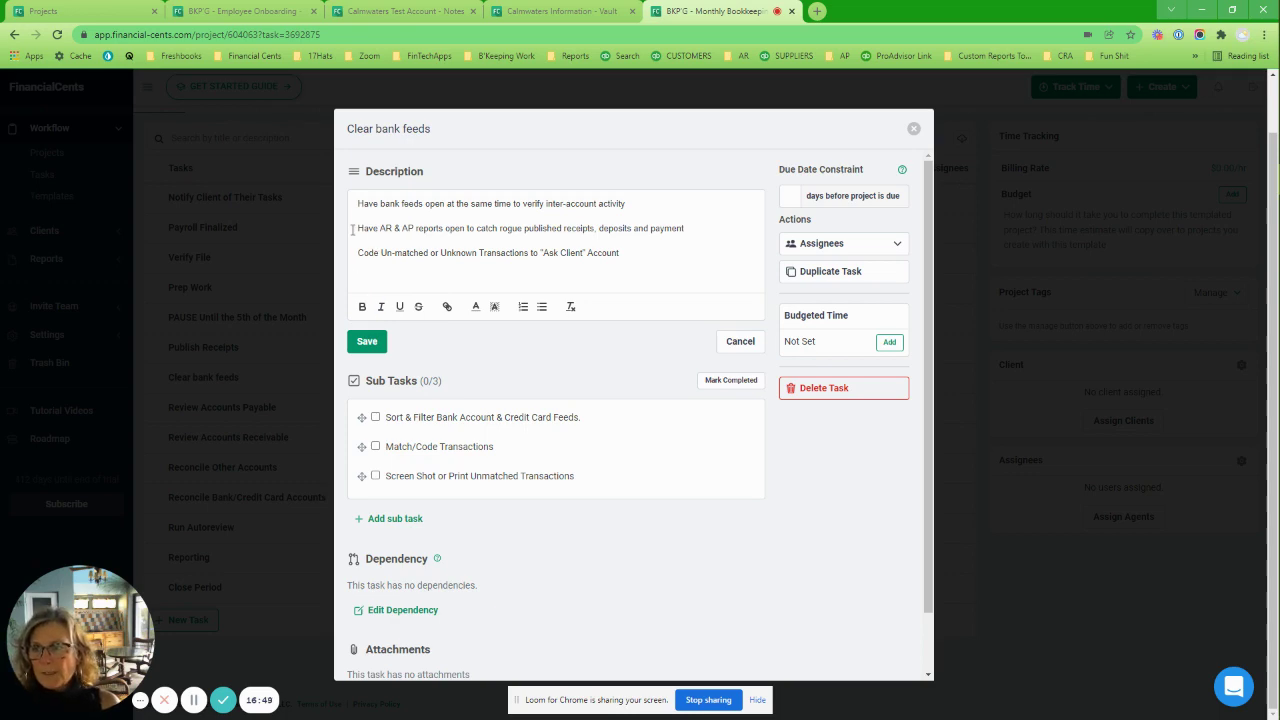
drag(357, 228, 575, 272)
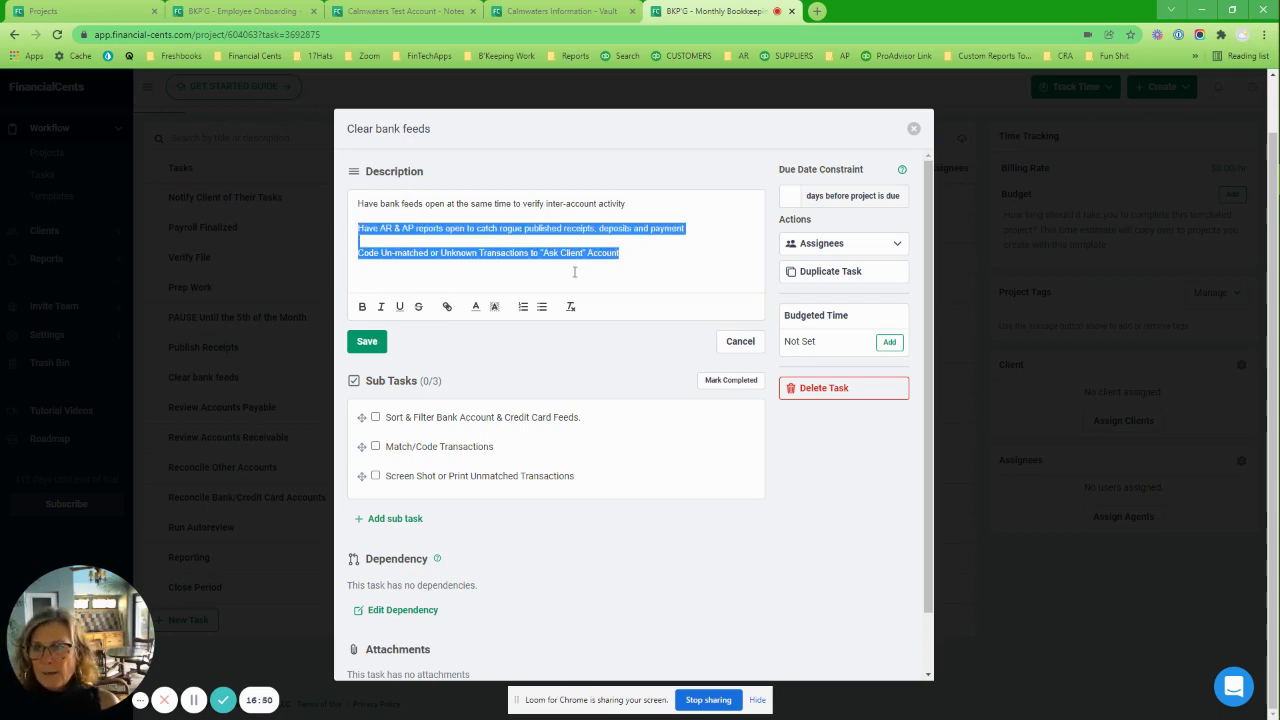
click(541, 306)
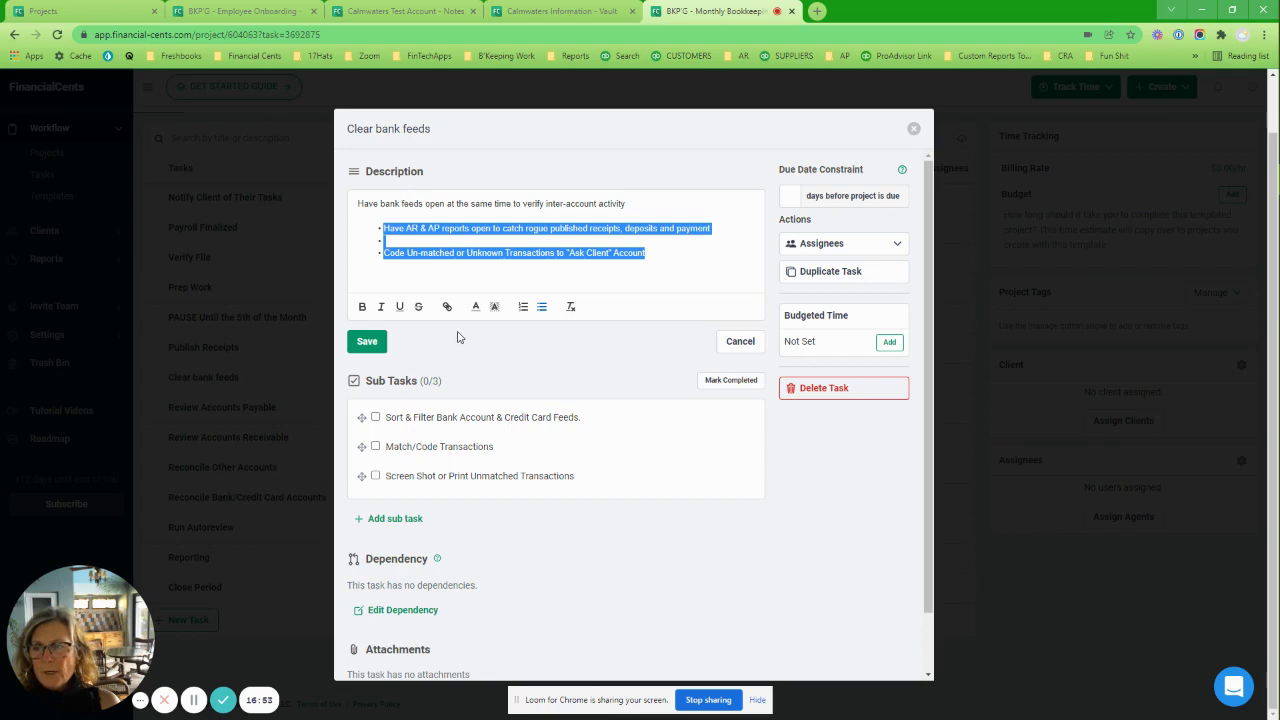
click(913, 130)
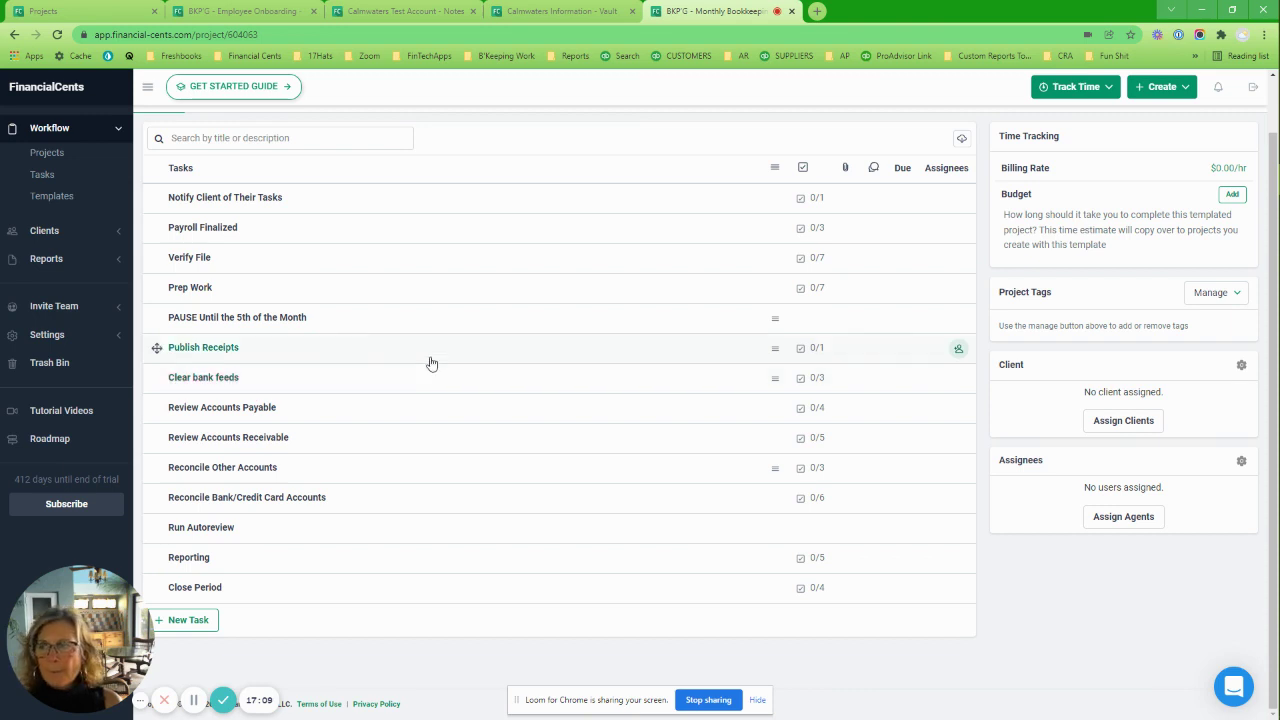
- View the files section of the Monthly Bookkeeping template and return to its task list
scroll(433, 362, up, 1)
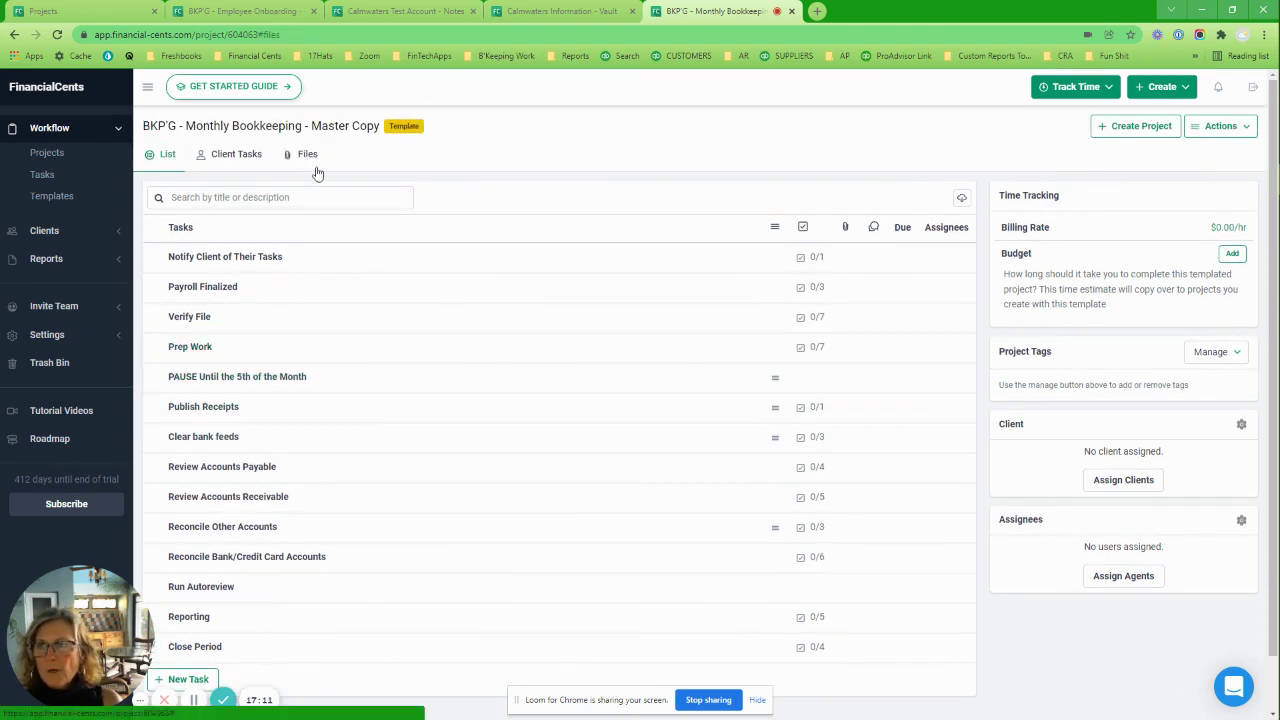
click(308, 158)
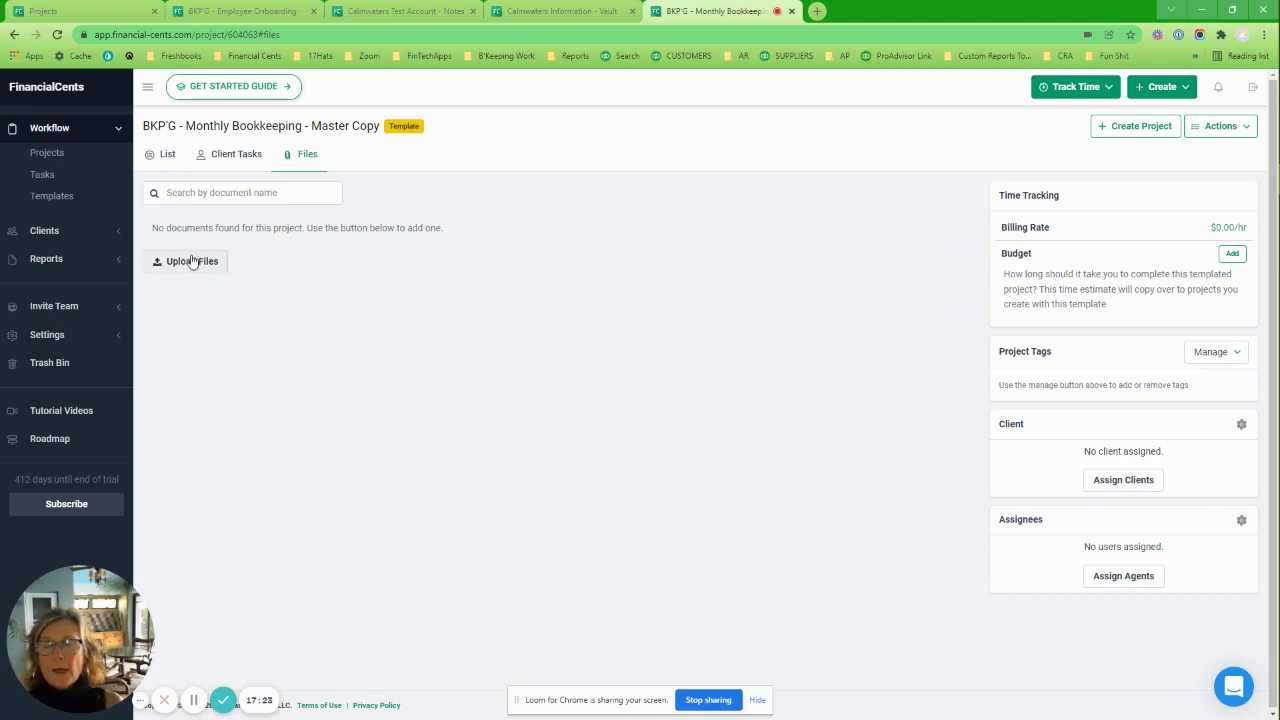
click(167, 157)
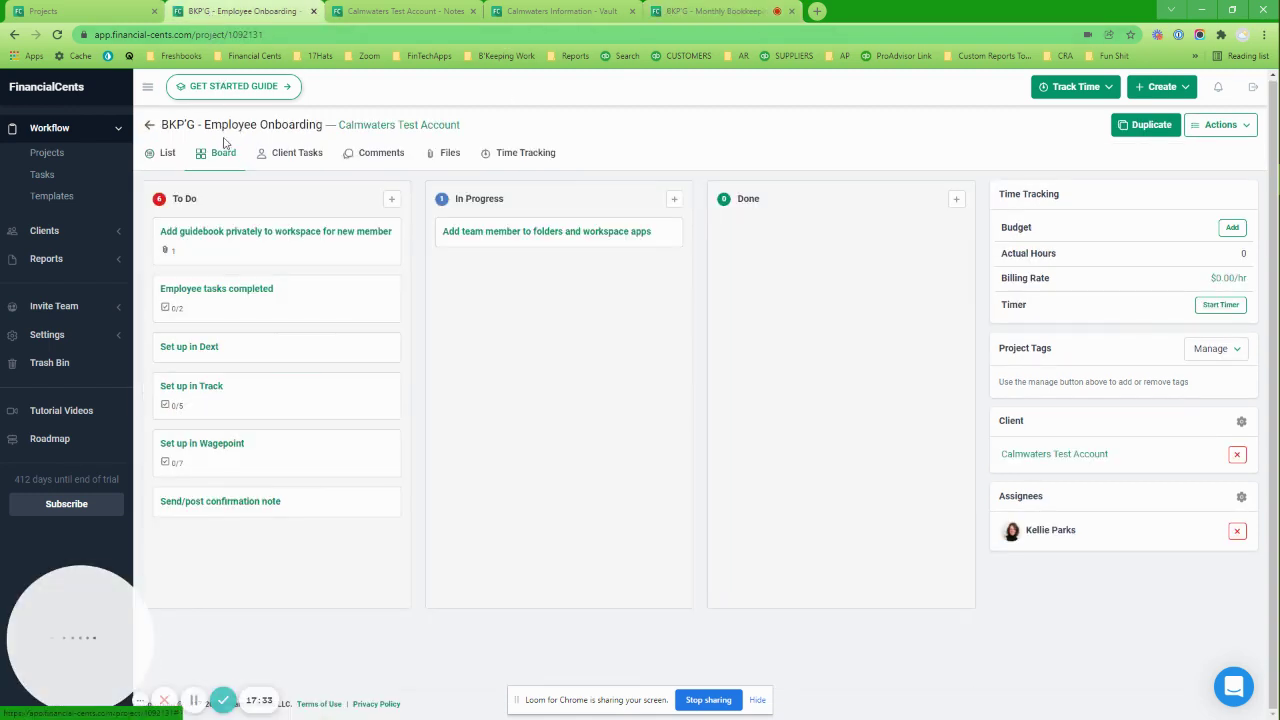
- In the BKP'G - Employee Onboarding project, examine the attachment of "Add guidebook privately to workspace for new member" and view the project's files
click(158, 158)
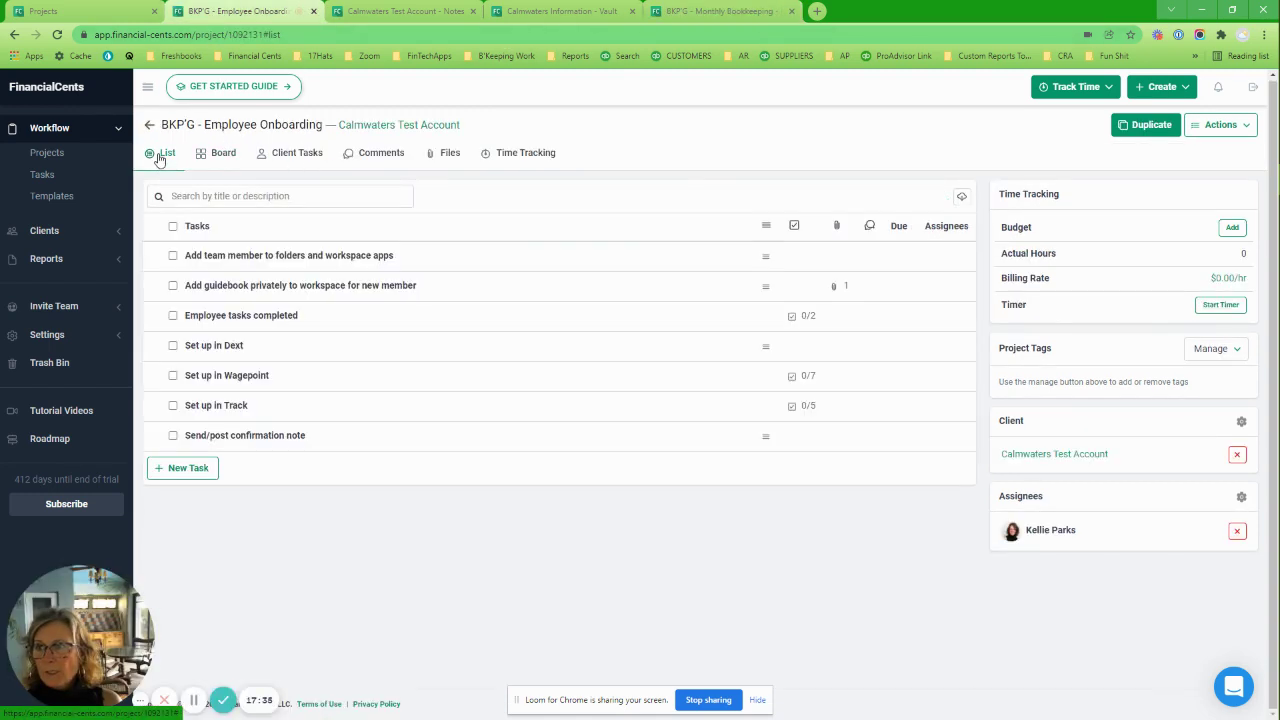
click(273, 286)
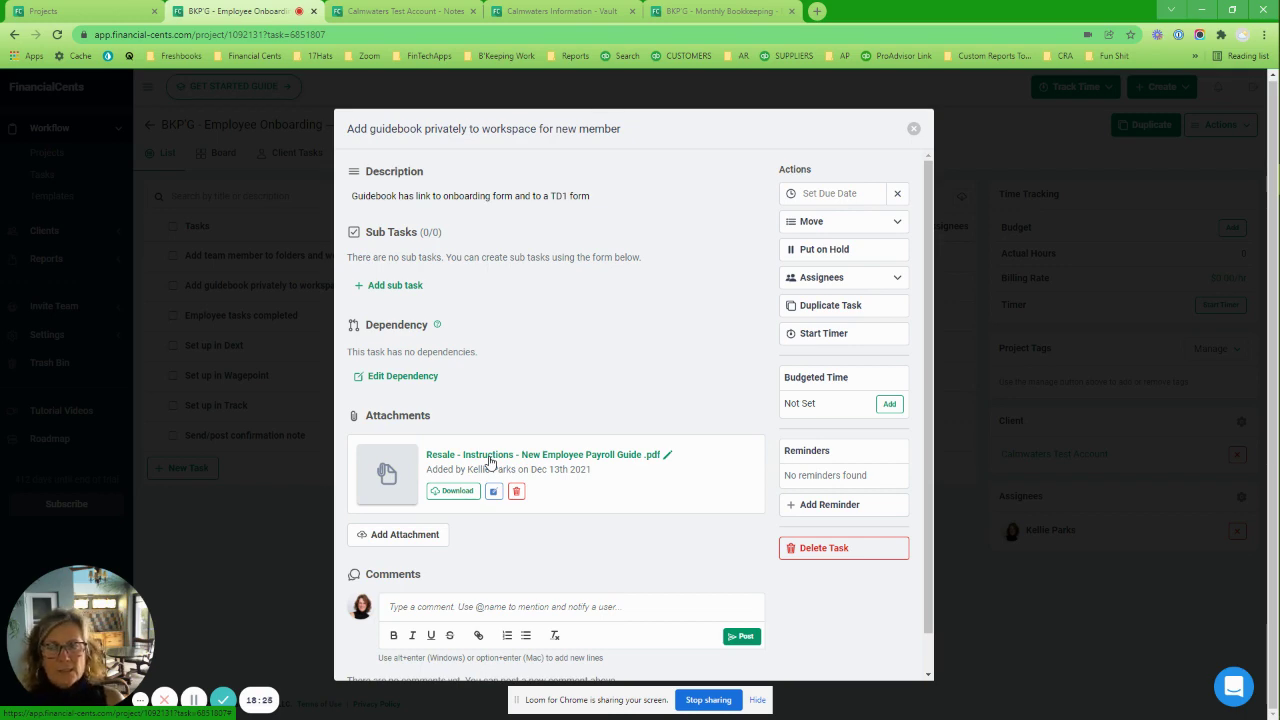
click(915, 133)
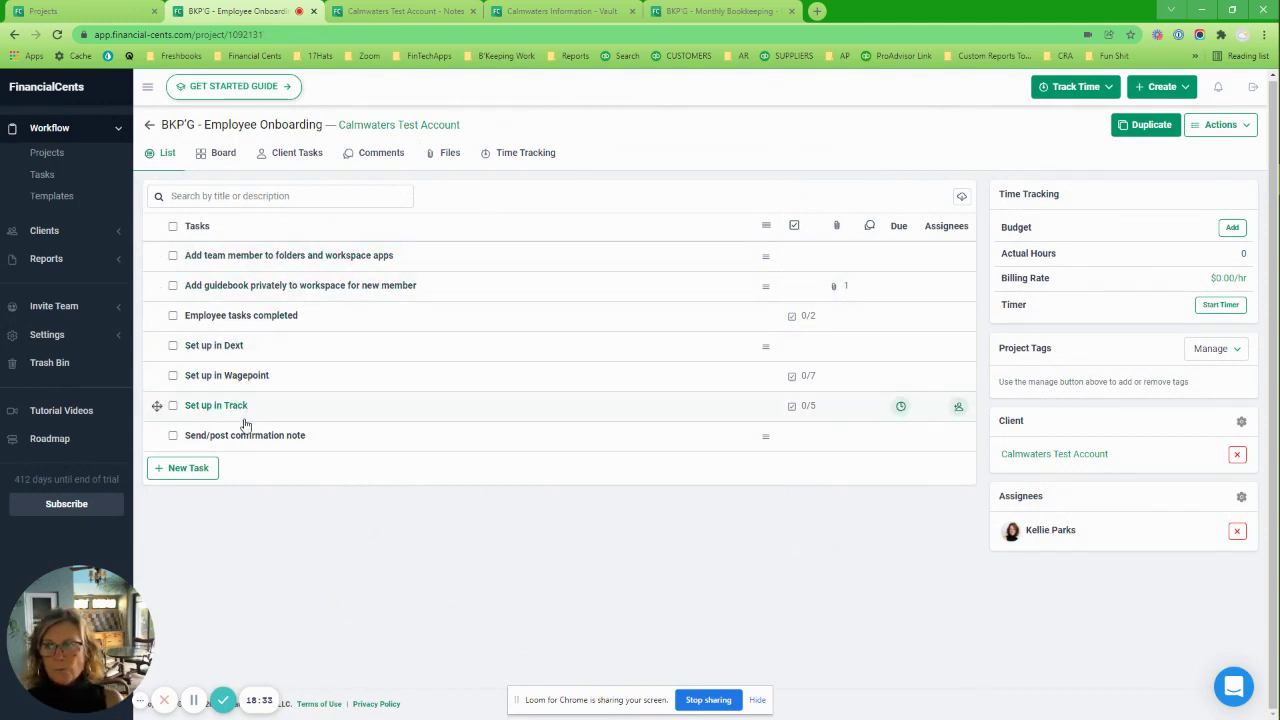
click(450, 155)
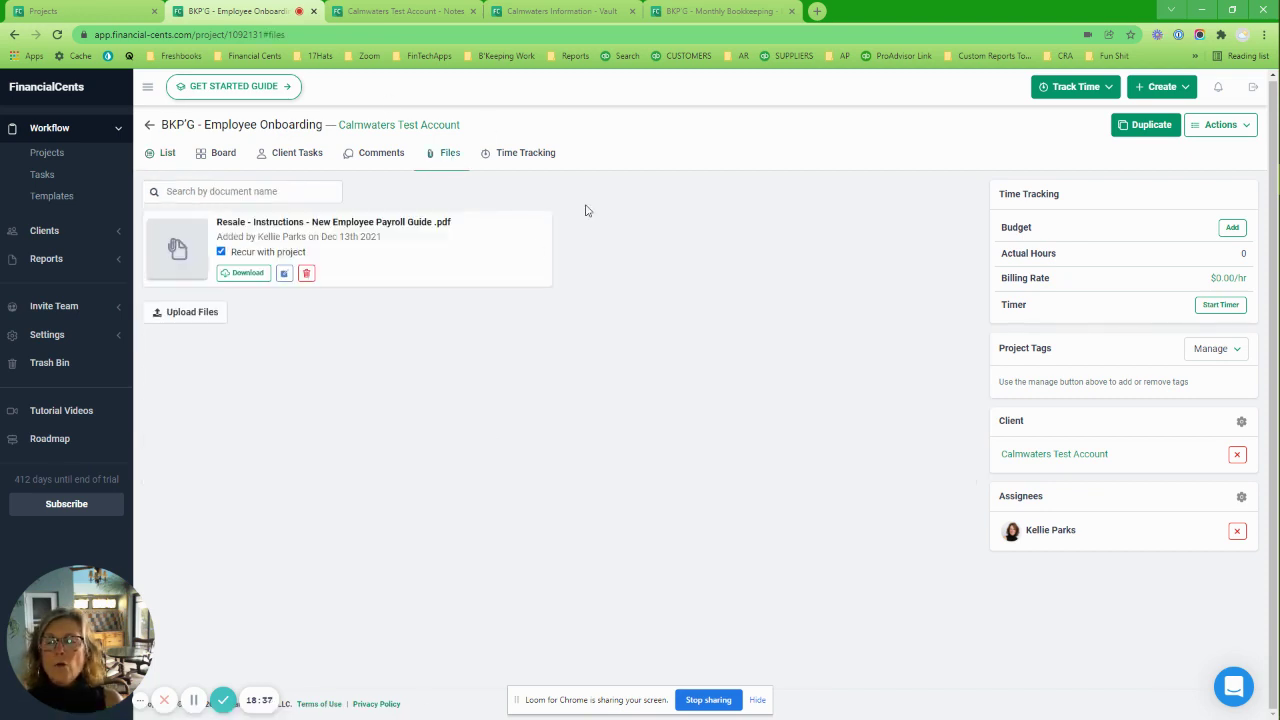